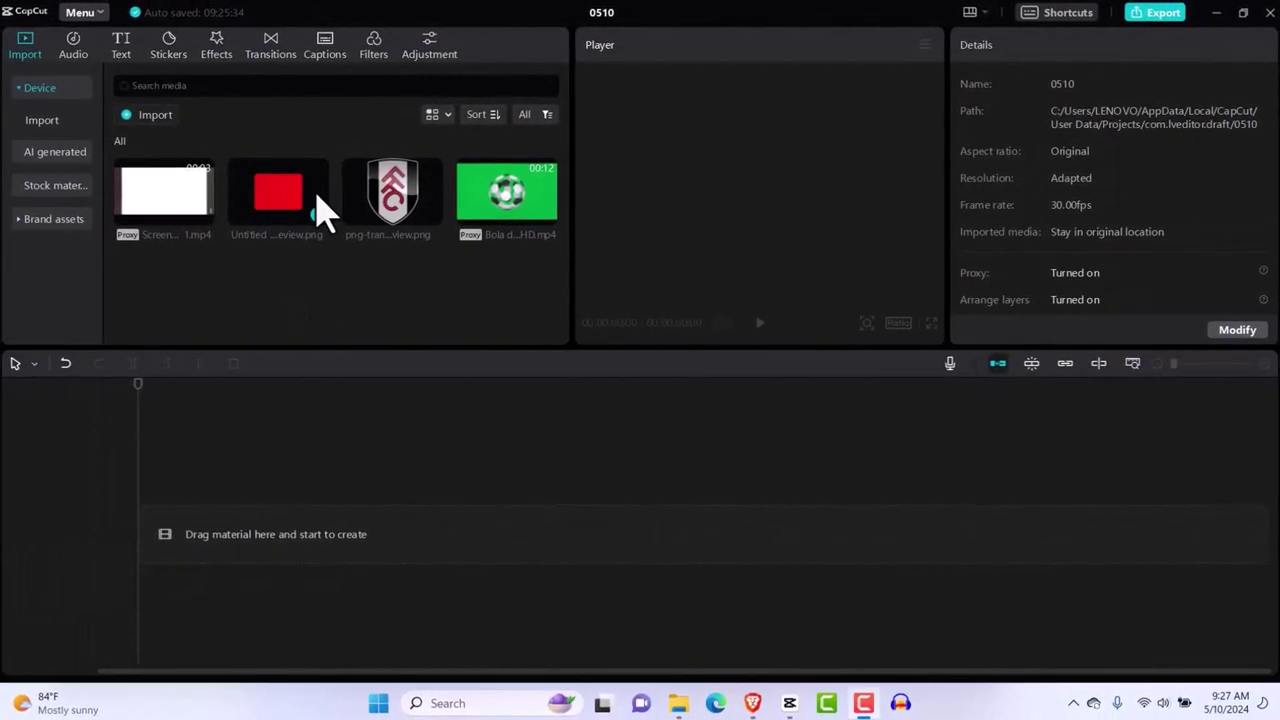
# Step: Add the red rectangle image to the timeline and set the project's aspect ratio to 16:9
pyautogui.moveTo(280, 208)
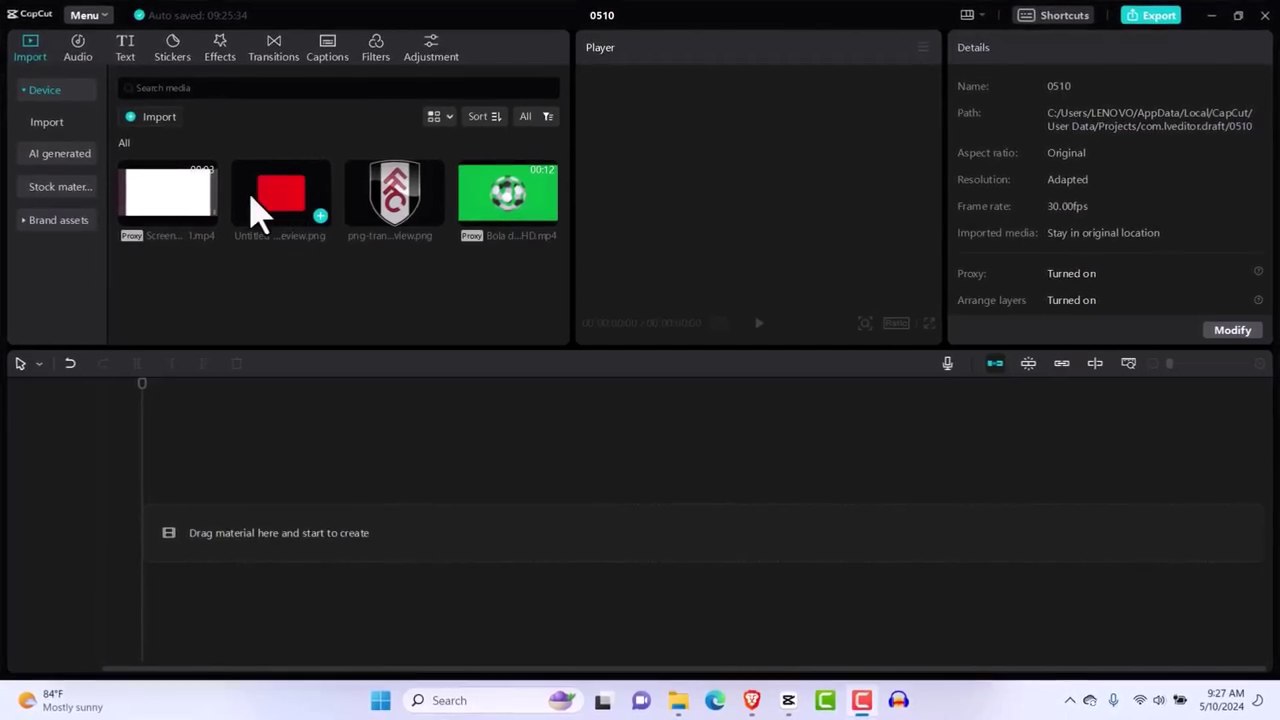
pyautogui.click(319, 216)
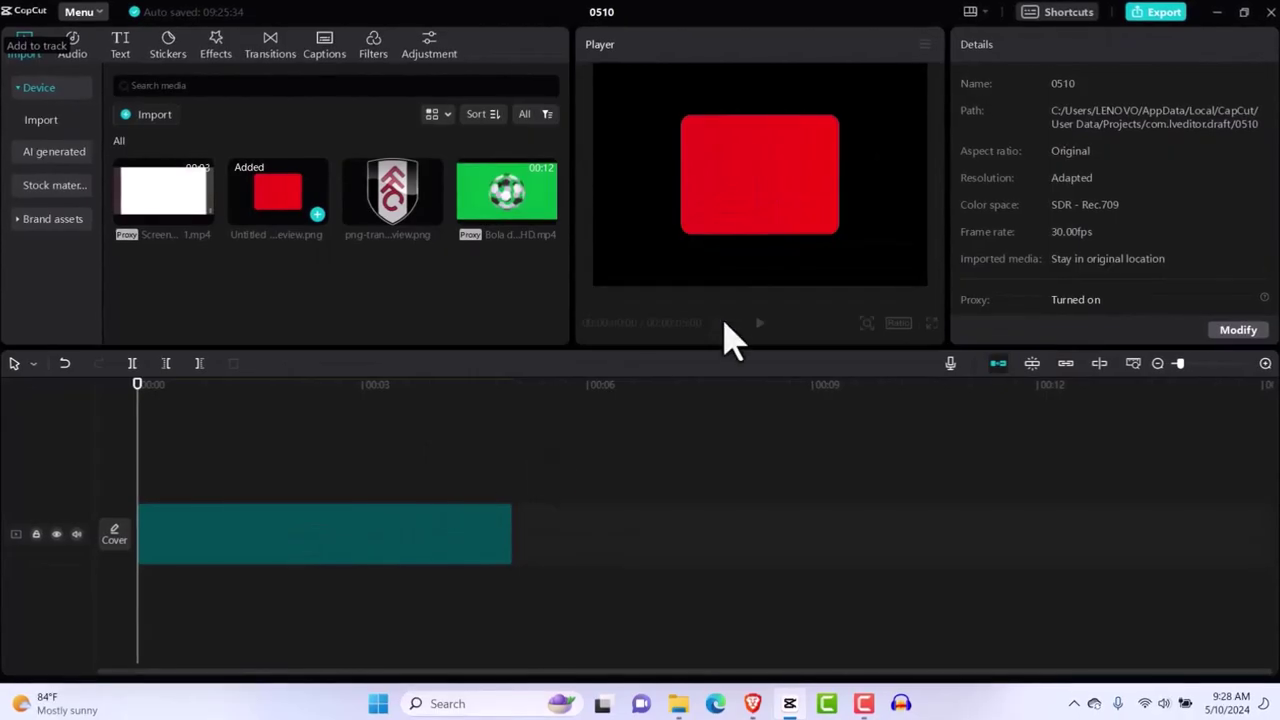
pyautogui.click(775, 268)
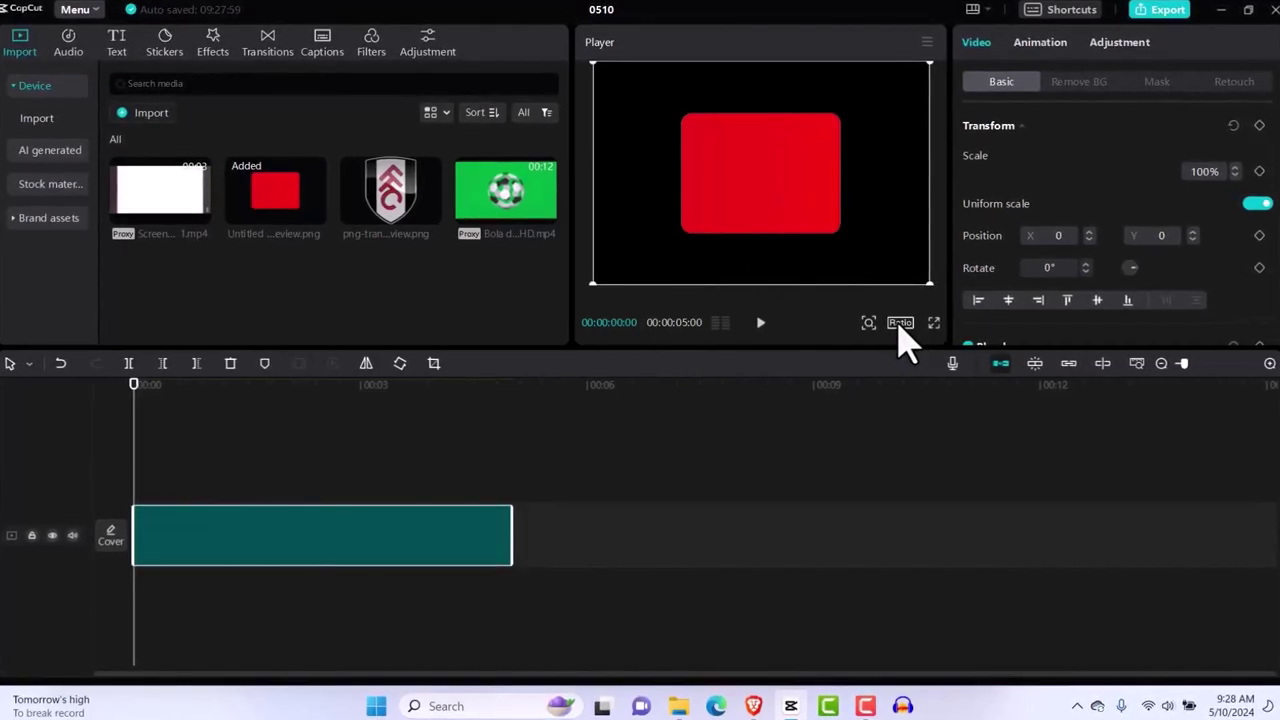
pyautogui.click(900, 323)
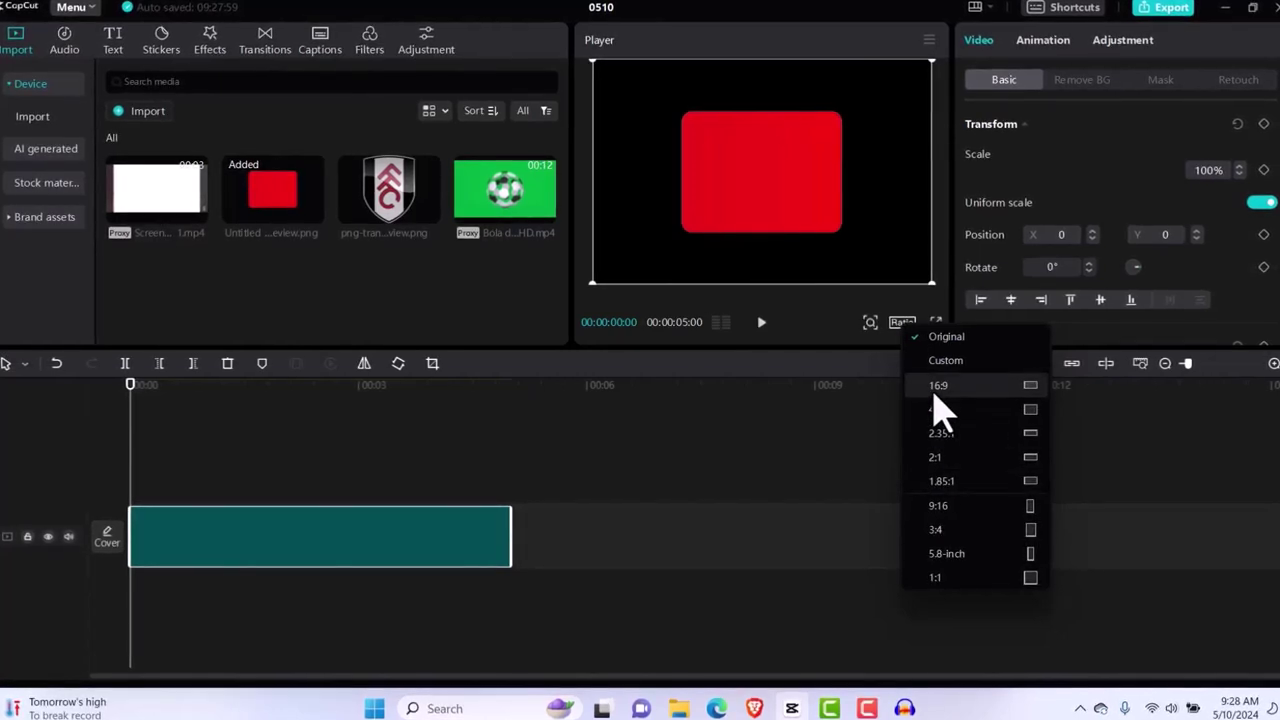
pyautogui.click(935, 388)
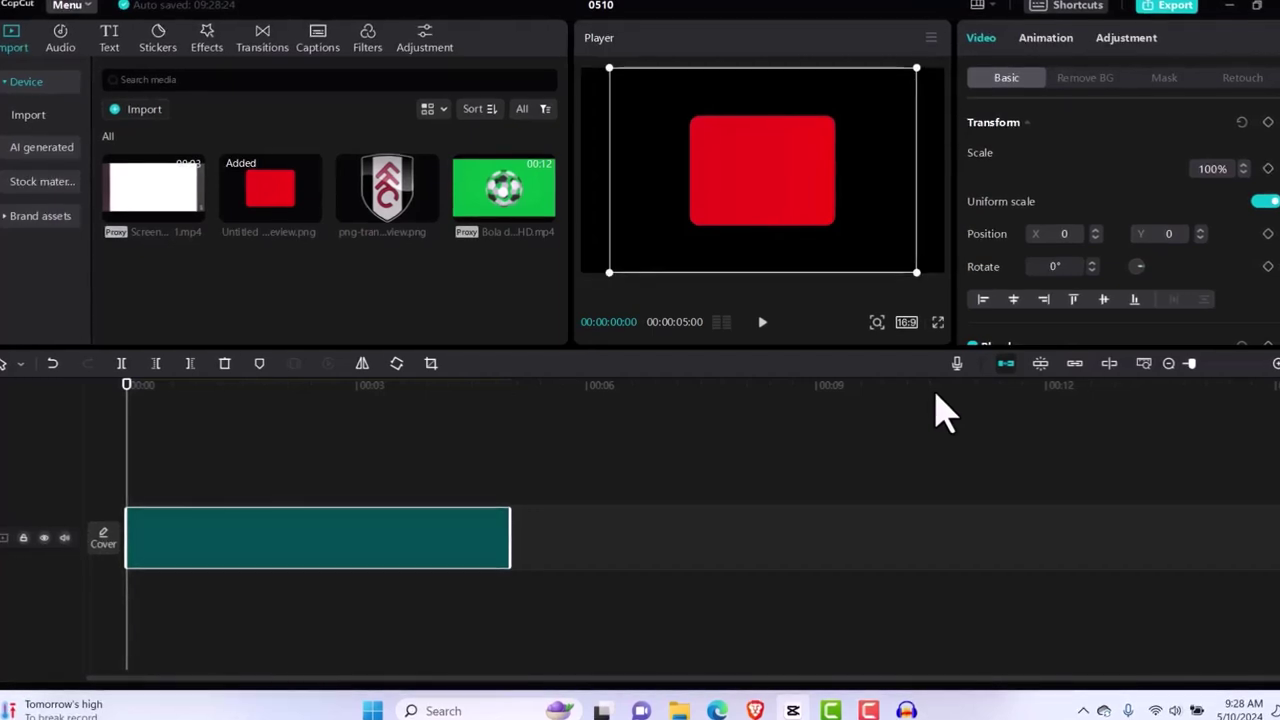
# Step: Zoom the preview out and scale the red rectangle image down to 54%
pyautogui.click(878, 322)
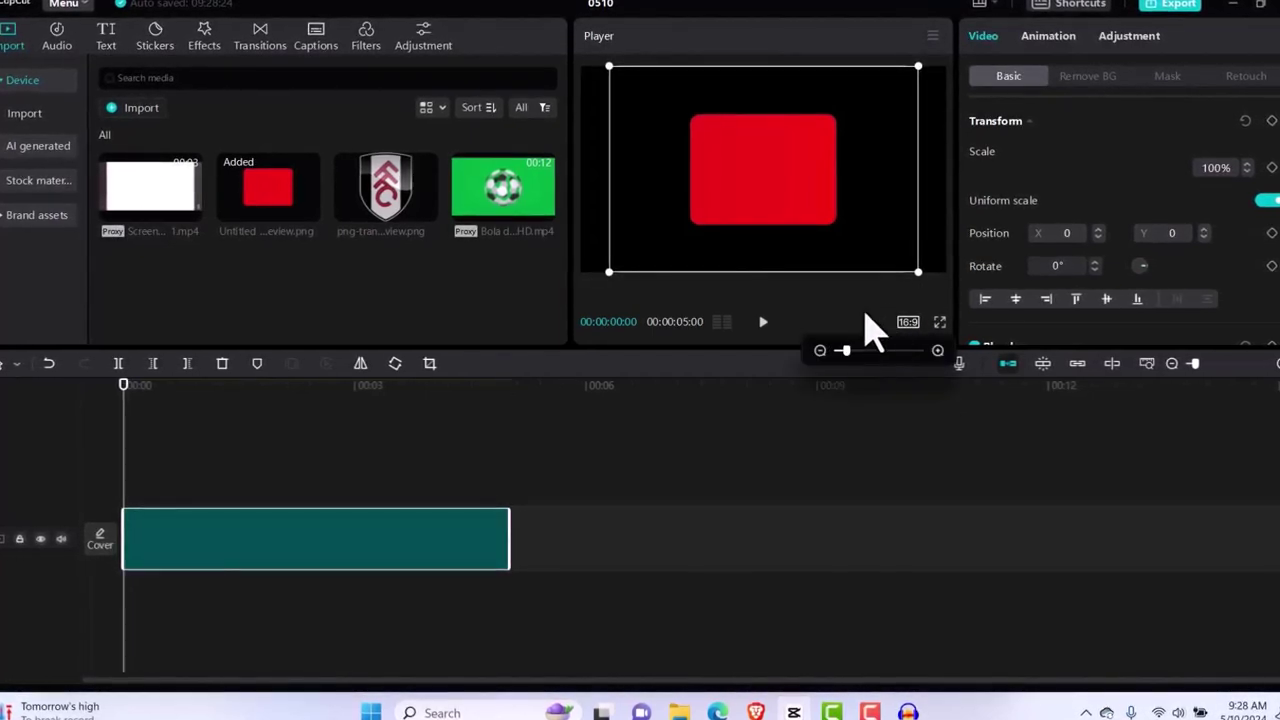
pyautogui.click(820, 352)
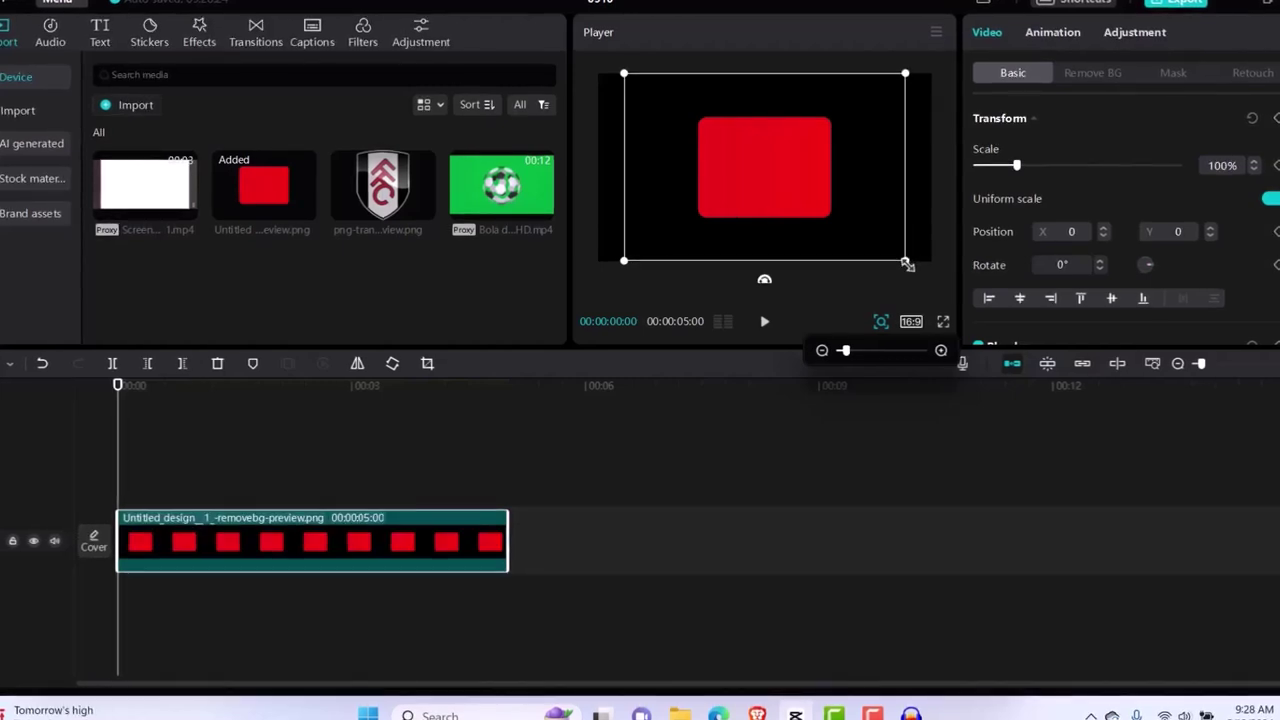
pyautogui.moveTo(907, 262); pyautogui.dragTo(799, 219)
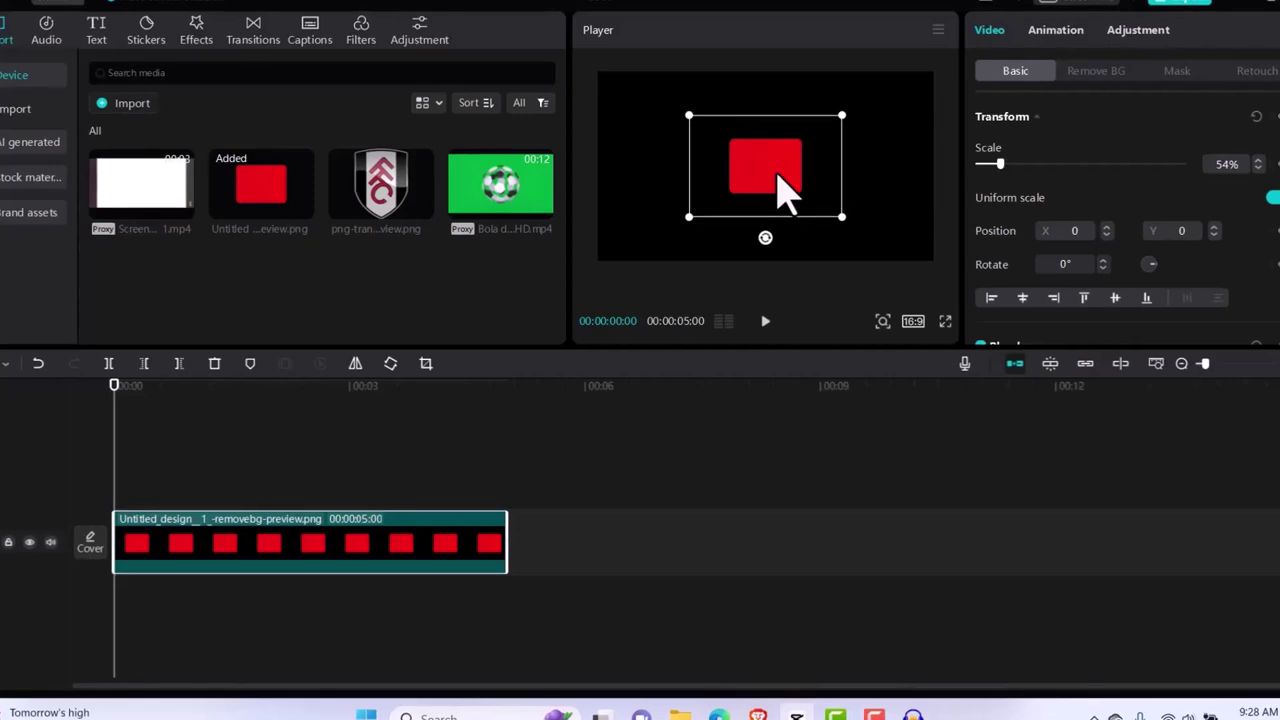
# Step: Apply a Horizontal mask to the rectangle, turning its edge vertical at about X -76, Y -42 so only the left strip shows
pyautogui.click(1179, 72)
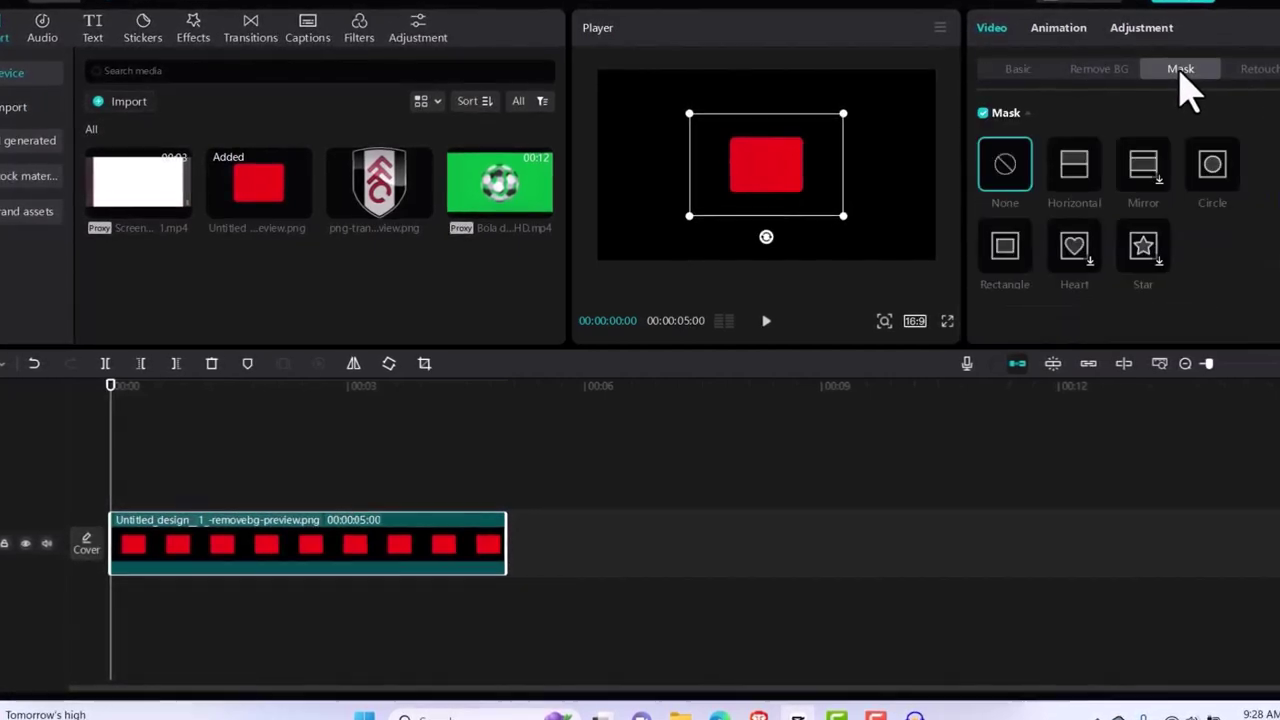
pyautogui.click(1074, 170)
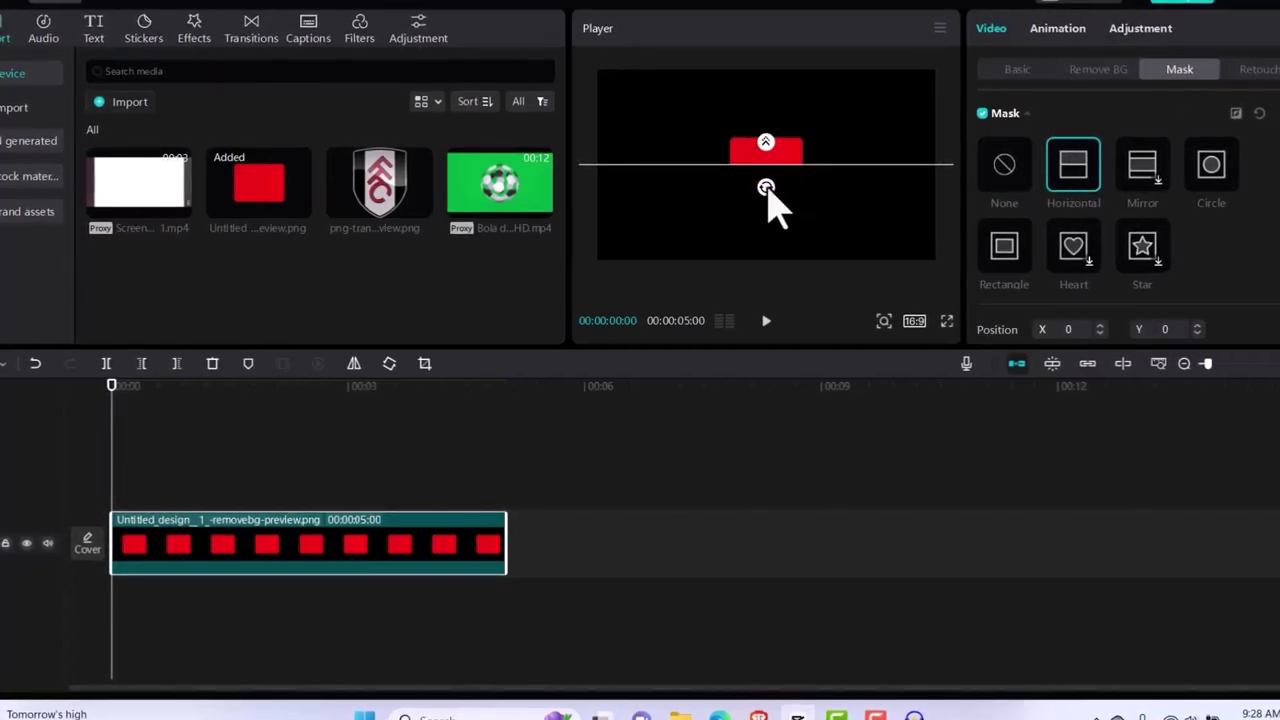
pyautogui.moveTo(766, 191)
pyautogui.mouseDown()
pyautogui.moveTo(791, 200)
pyautogui.moveTo(818, 182)
pyautogui.moveTo(766, 177)
pyautogui.mouseUp()
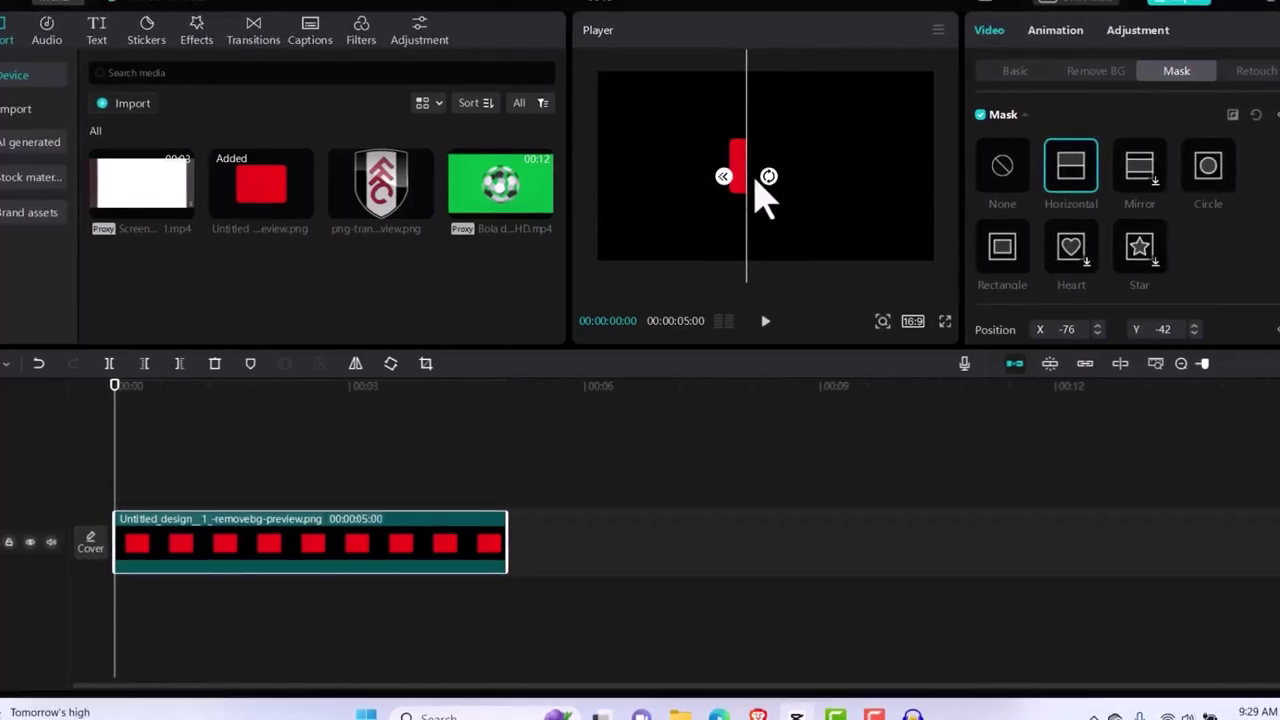
# Step: Keyframe the rectangle sliding in from X -1845 at the clip start to about X -1044 at frame 5 and X -762 at frame 9
pyautogui.click(1013, 72)
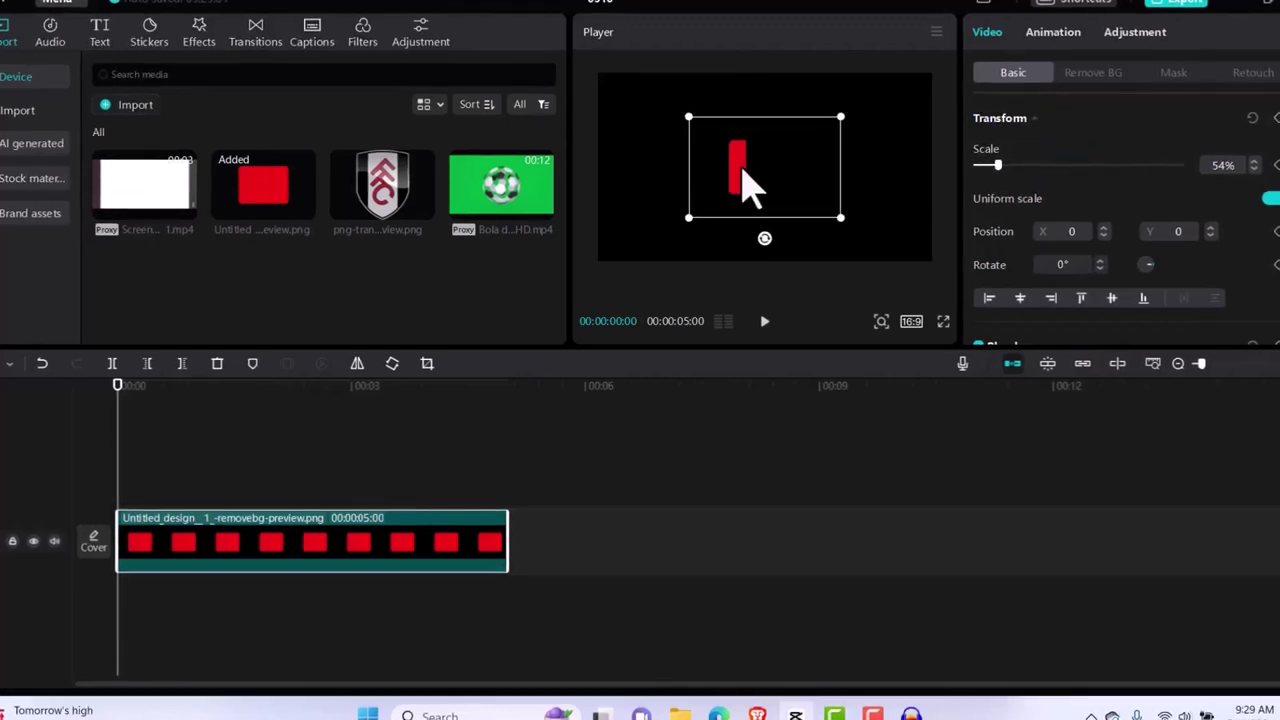
pyautogui.moveTo(738, 160); pyautogui.dragTo(584, 172)
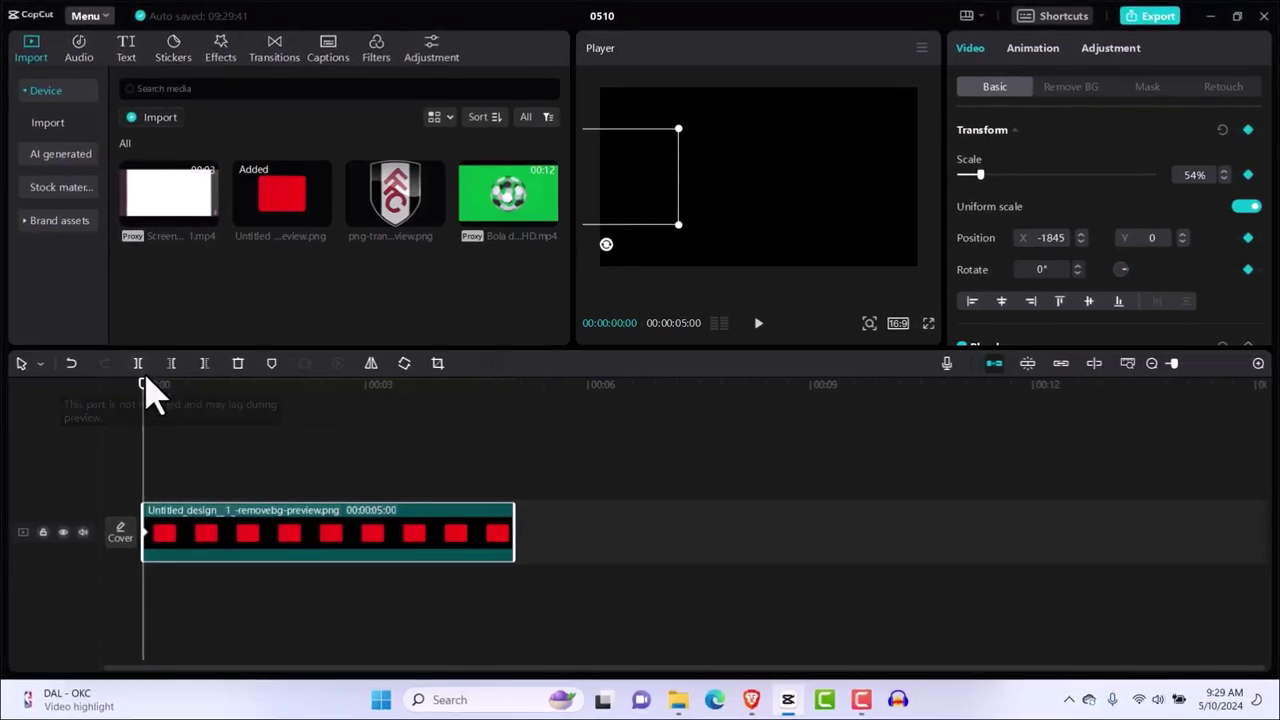
pyautogui.moveTo(140, 398); pyautogui.dragTo(147, 399)
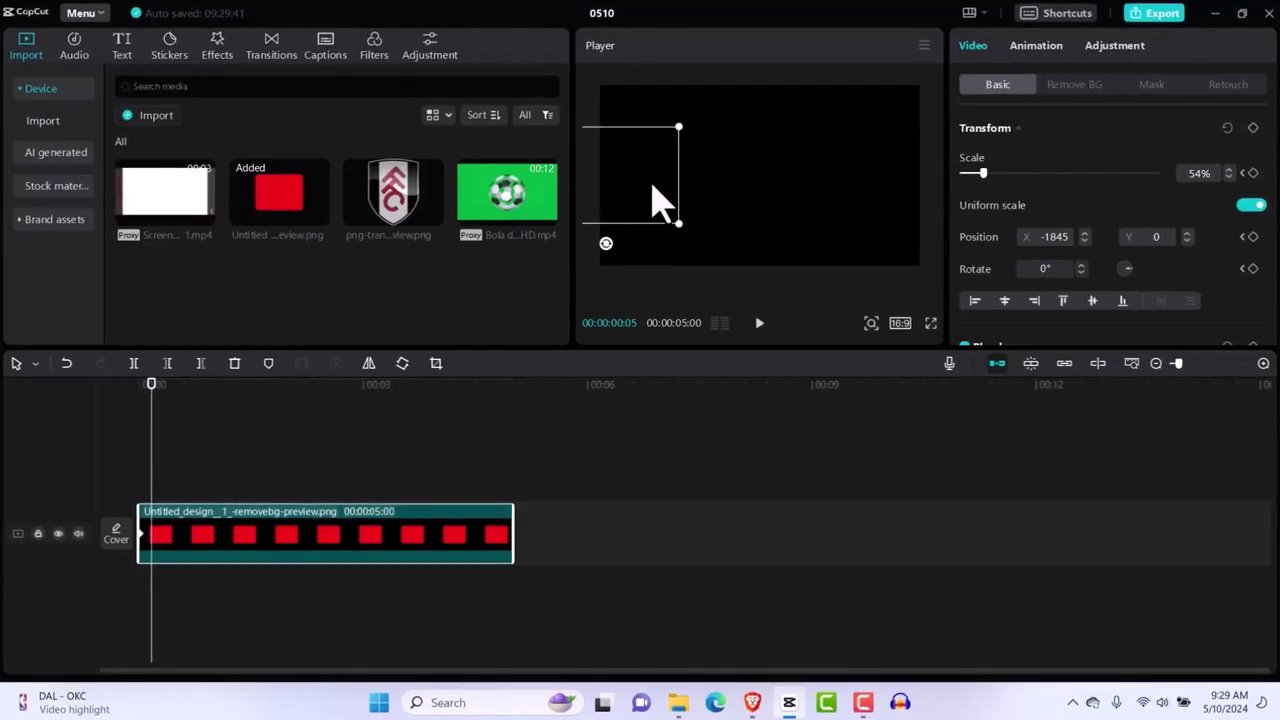
pyautogui.moveTo(708, 200); pyautogui.dragTo(674, 203)
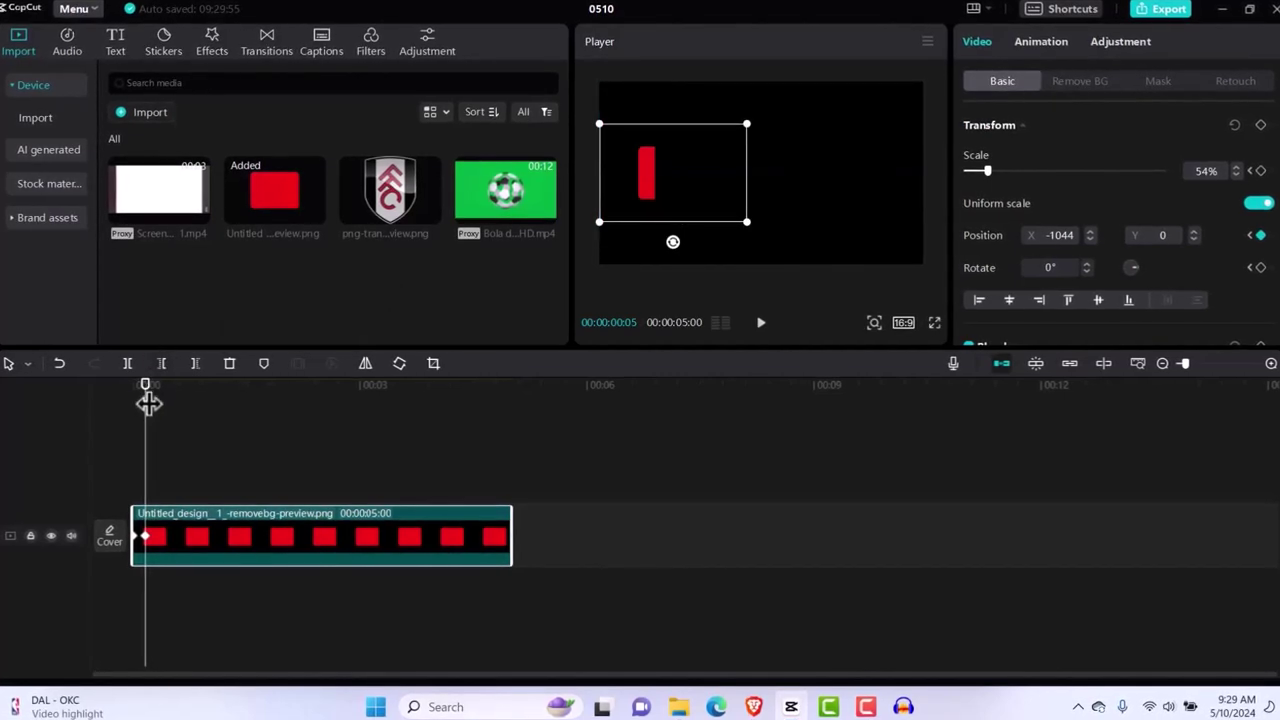
pyautogui.moveTo(147, 398); pyautogui.dragTo(153, 398)
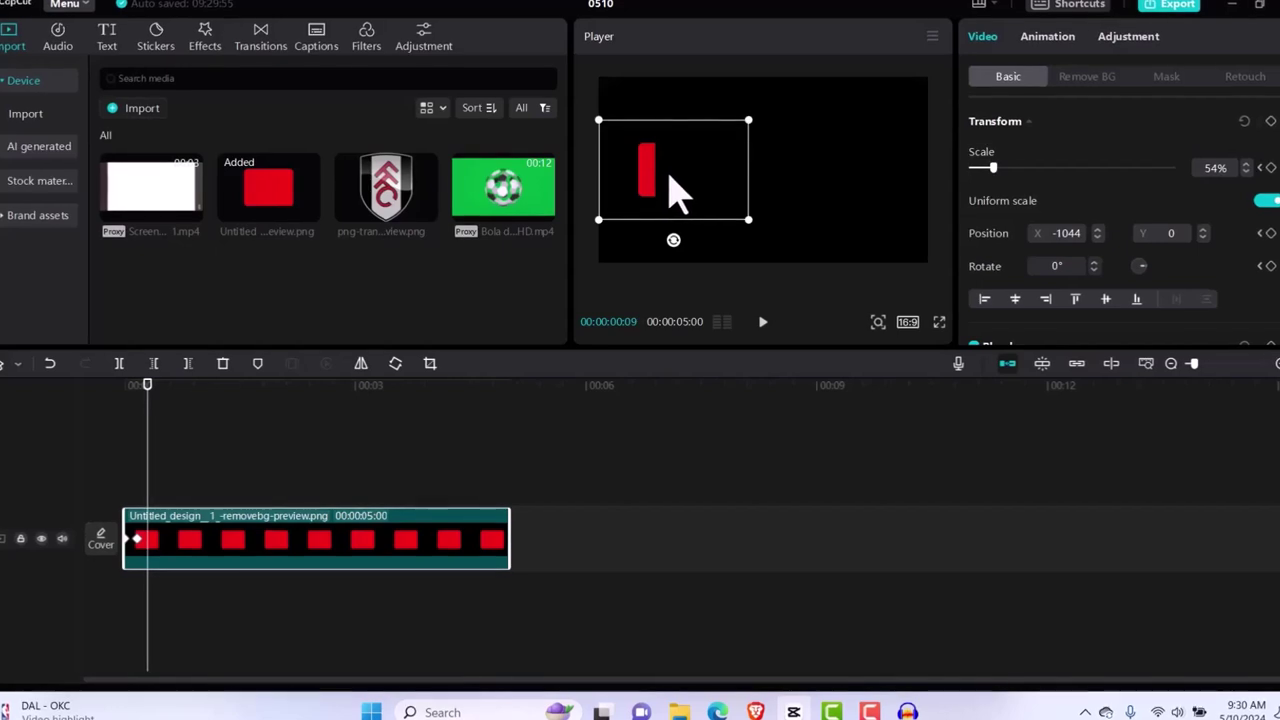
pyautogui.moveTo(676, 178)
pyautogui.mouseDown()
pyautogui.moveTo(703, 182)
pyautogui.moveTo(674, 177)
pyautogui.mouseUp()
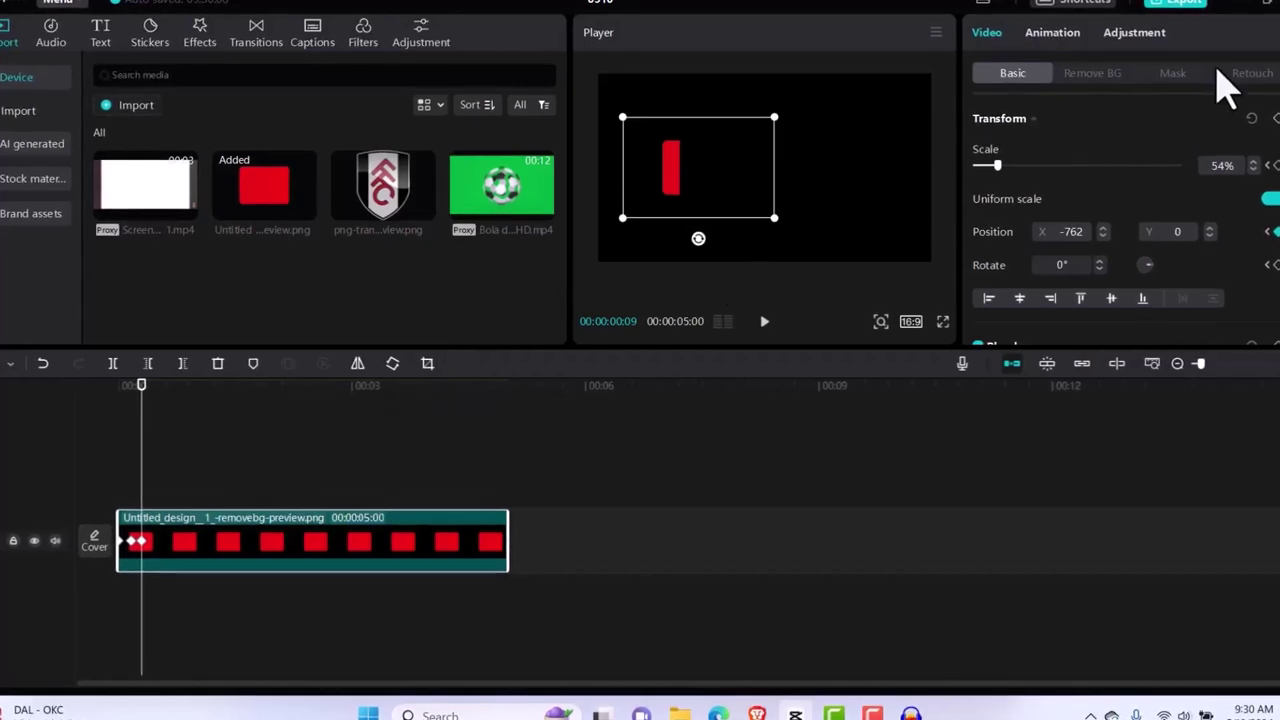
# Step: Keyframe the mask position at frame 9 and shift its edge right to about X -34, uncovering more of the rectangle
pyautogui.click(1180, 74)
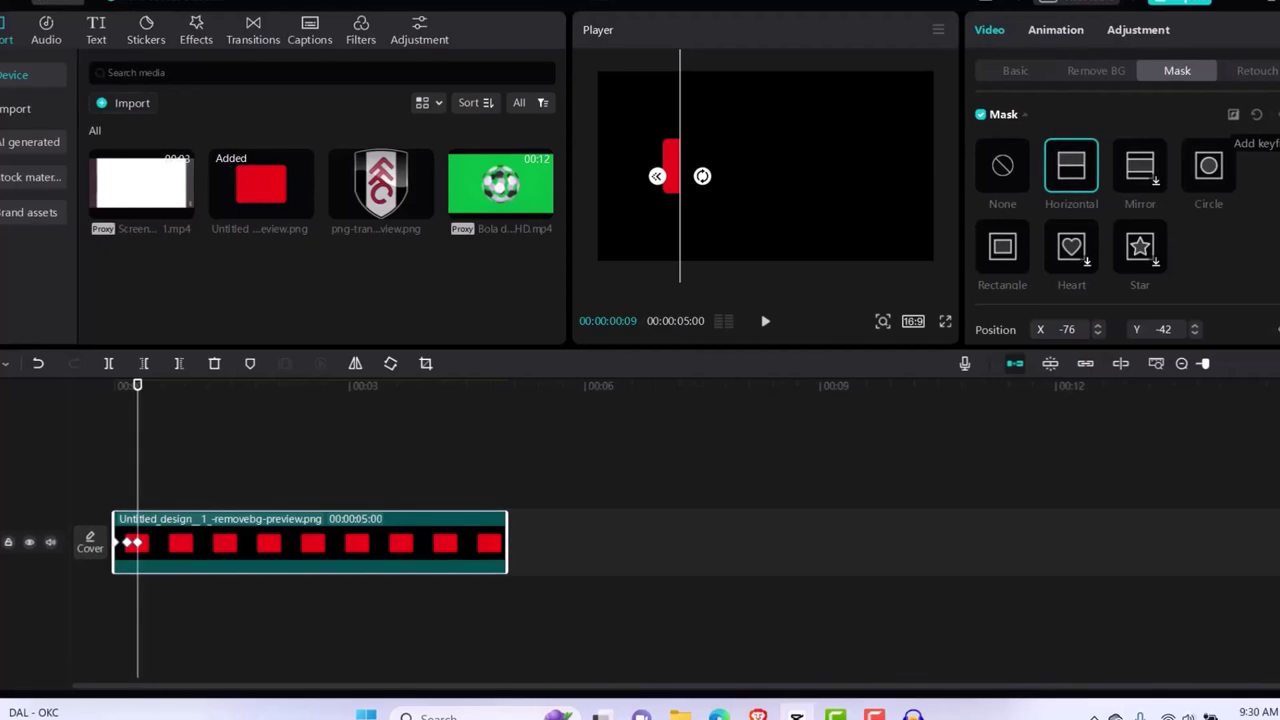
pyautogui.click(1232, 114)
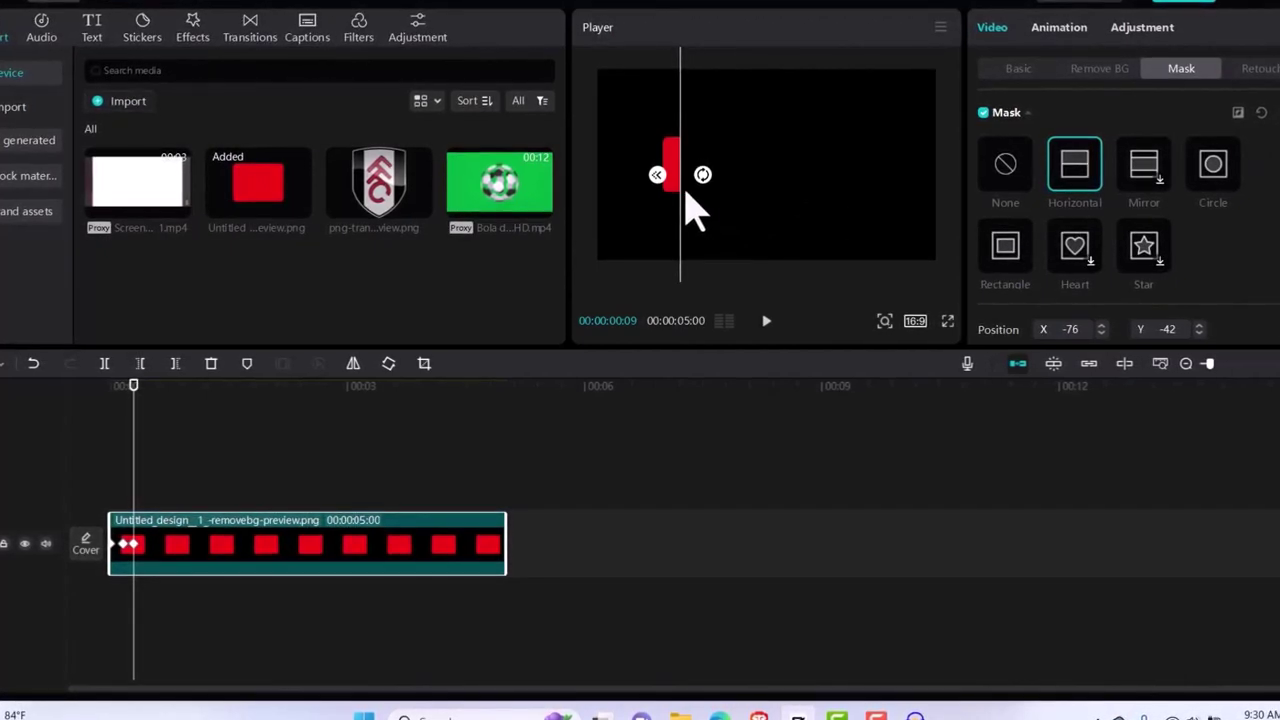
pyautogui.moveTo(681, 193); pyautogui.dragTo(691, 193)
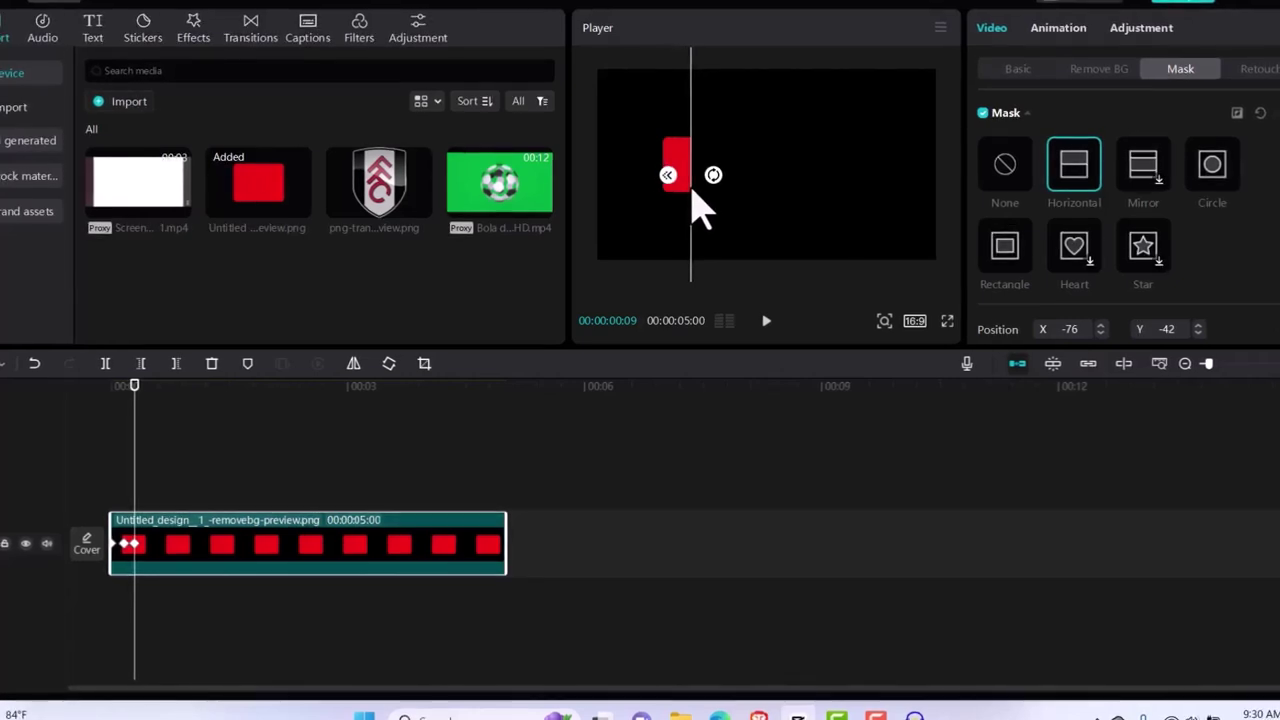
# Step: Slide the rectangle across the frame to about X 912 at frame 12
pyautogui.click(1018, 72)
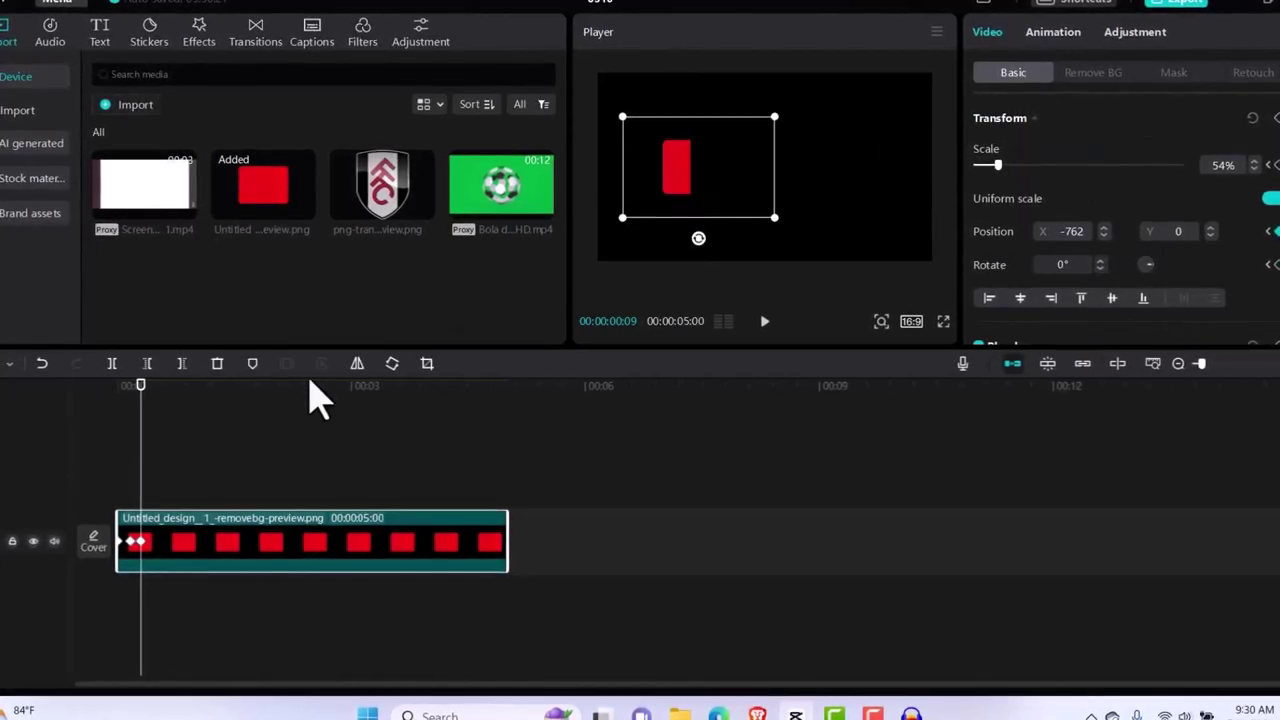
pyautogui.moveTo(156, 402)
pyautogui.mouseDown()
pyautogui.moveTo(191, 405)
pyautogui.moveTo(177, 410)
pyautogui.mouseUp()
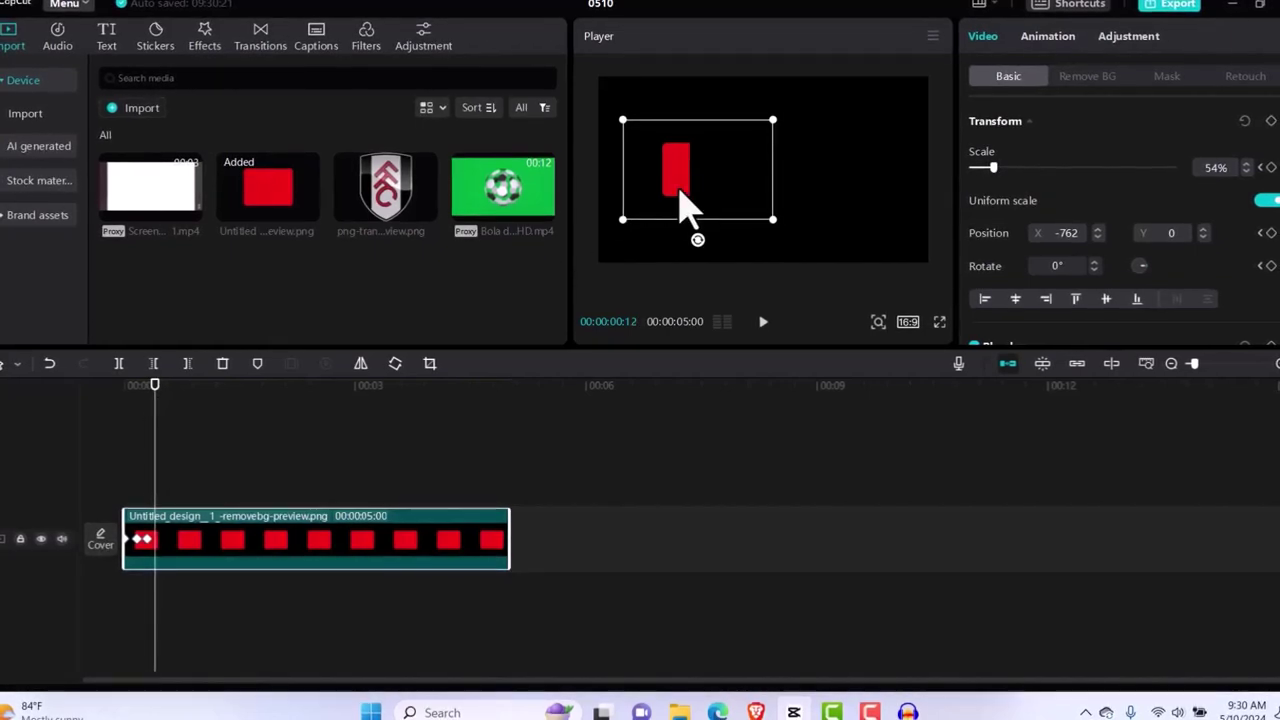
pyautogui.moveTo(680, 184); pyautogui.dragTo(823, 186)
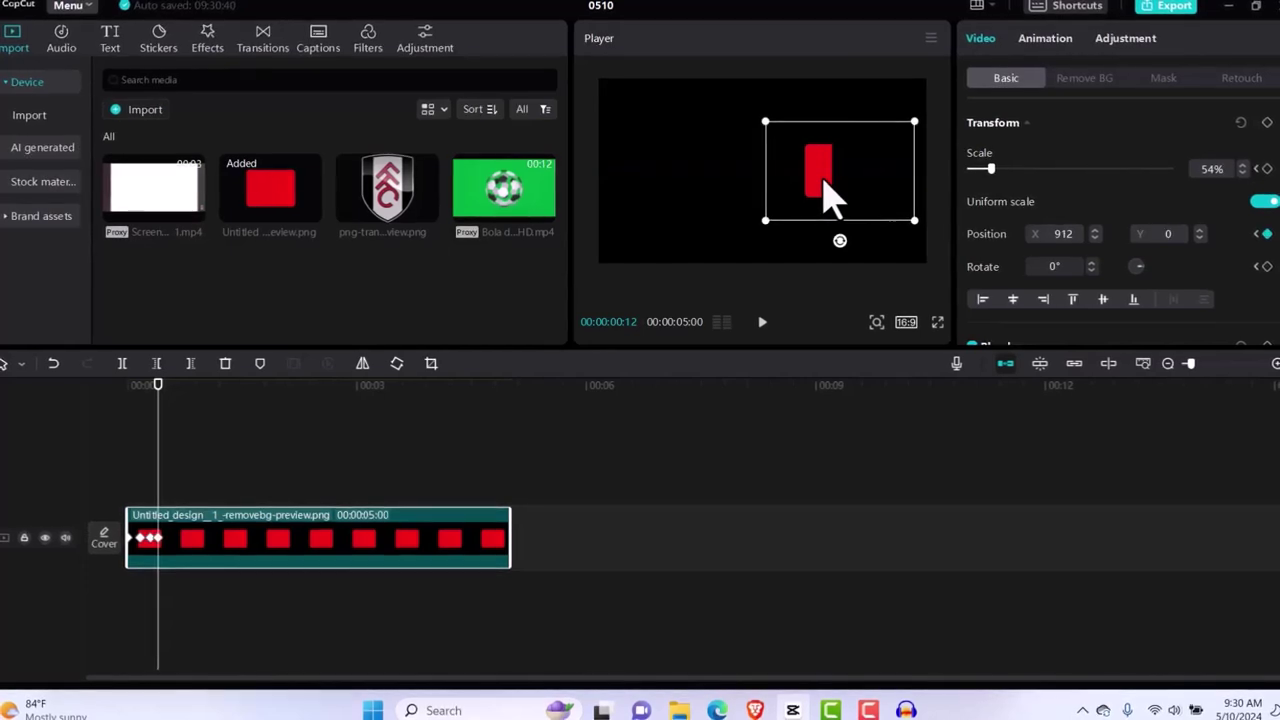
# Step: Extend the mask at frame 12 to about X 186, Y -59 to uncover the whole rectangle, and play the animation from the start
pyautogui.click(1157, 84)
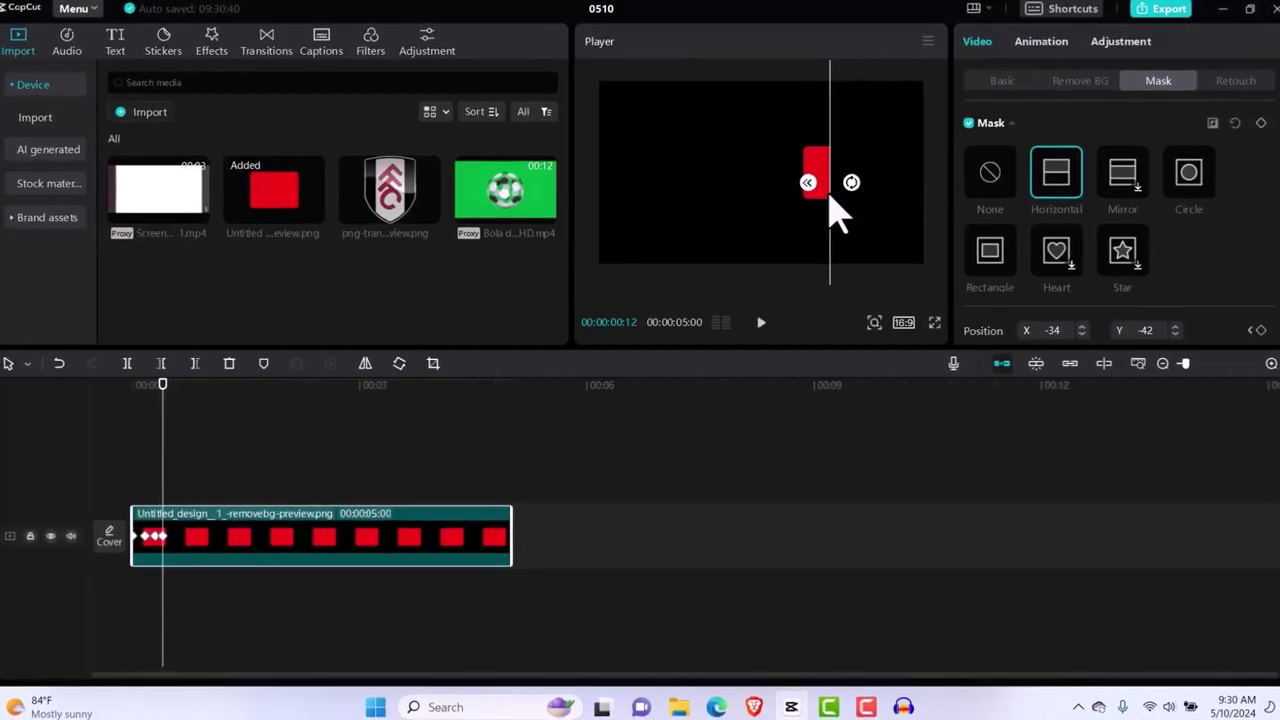
pyautogui.moveTo(838, 212); pyautogui.dragTo(884, 217)
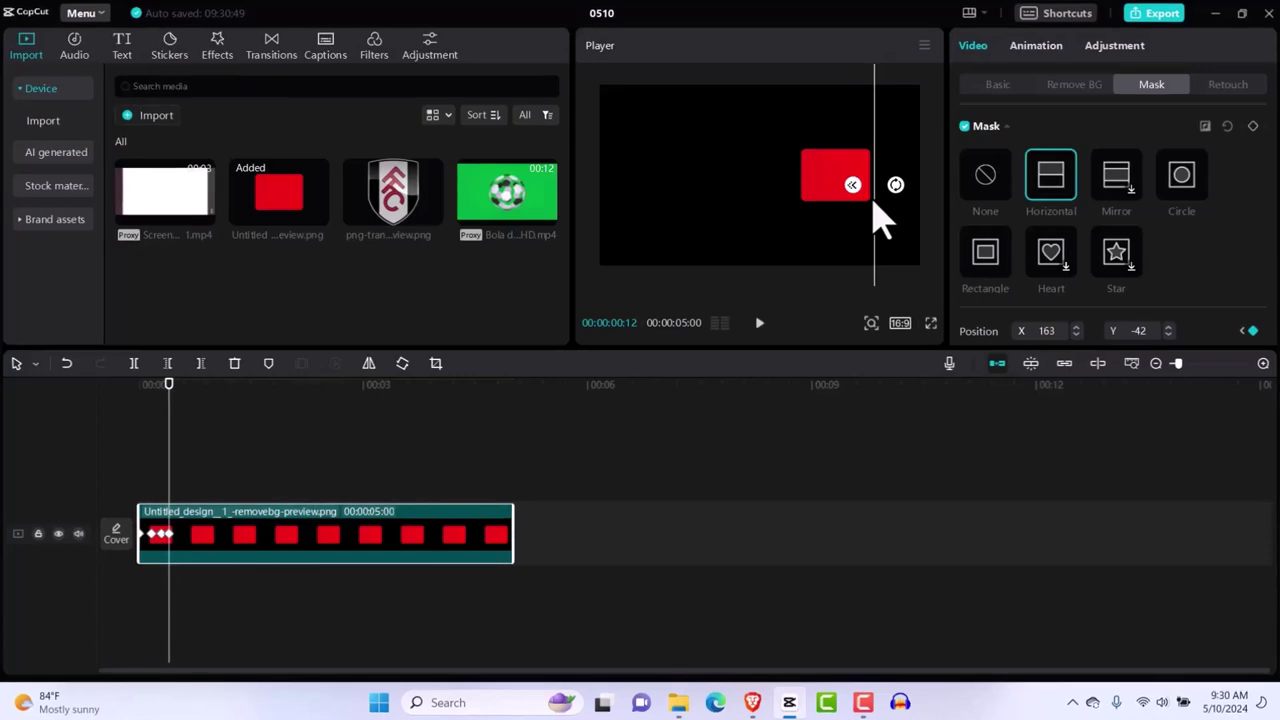
pyautogui.moveTo(874, 202); pyautogui.dragTo(831, 202)
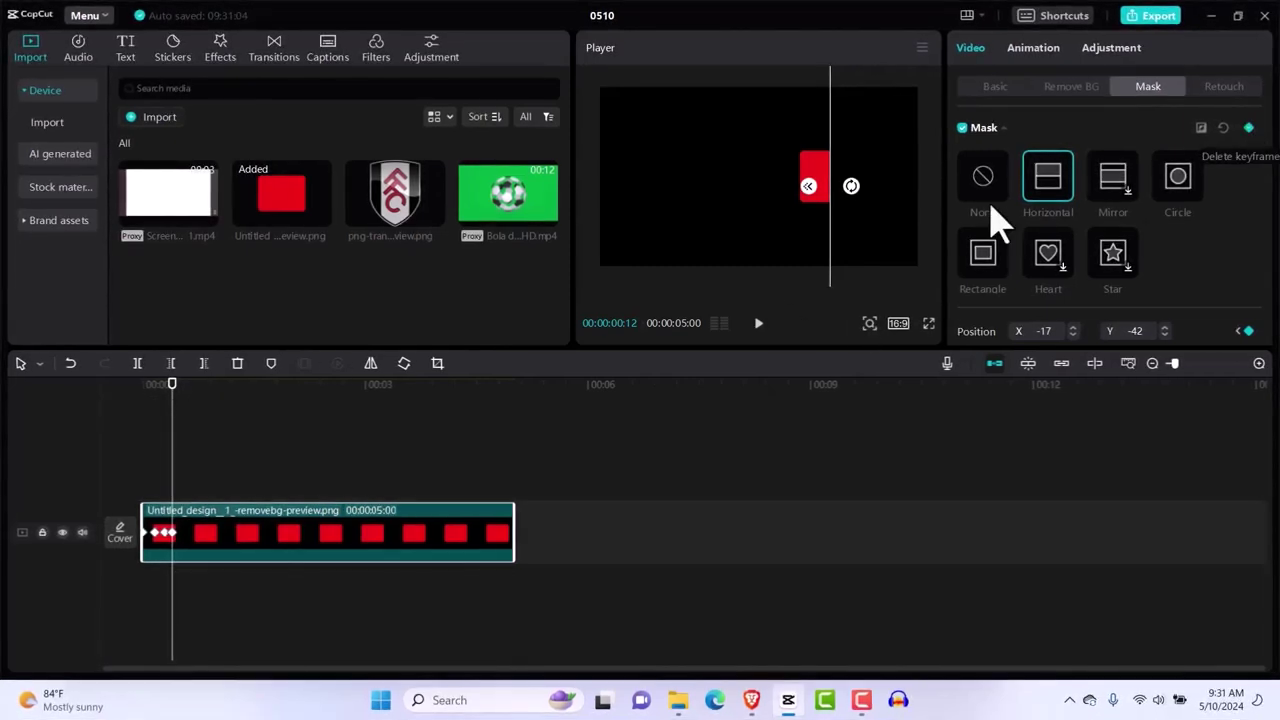
pyautogui.moveTo(831, 205); pyautogui.dragTo(879, 208)
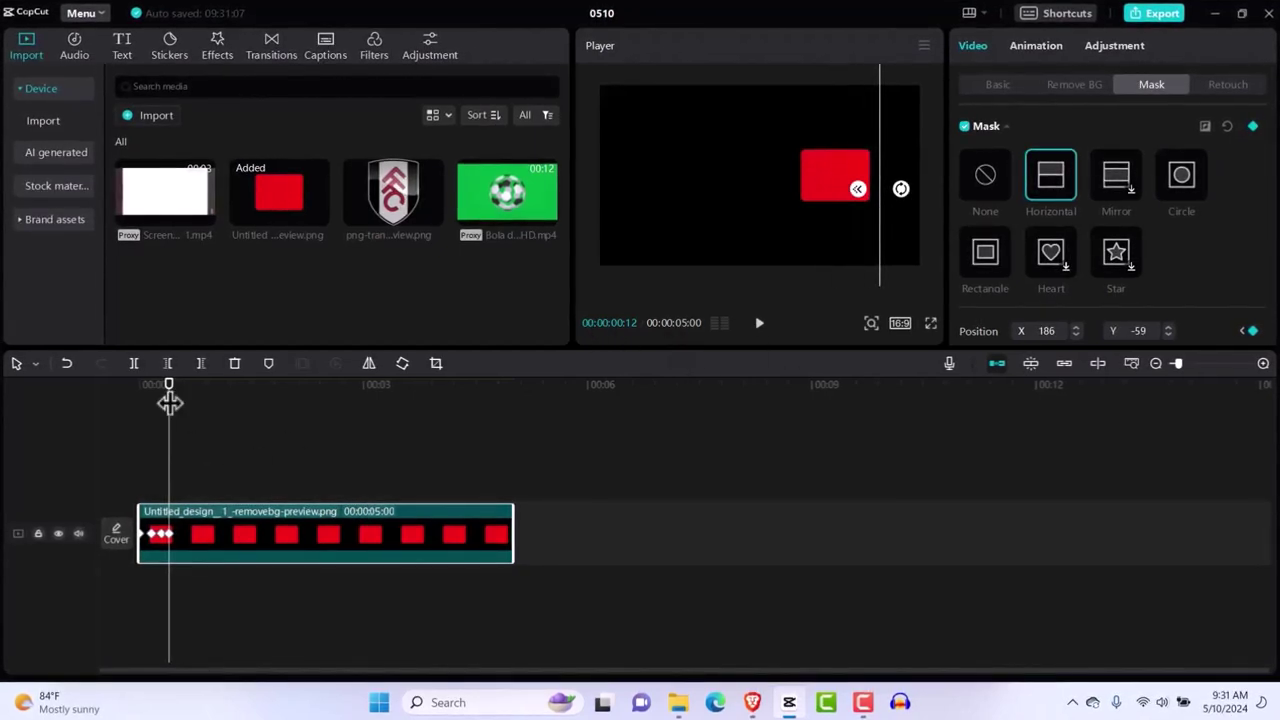
pyautogui.moveTo(169, 400); pyautogui.dragTo(133, 405)
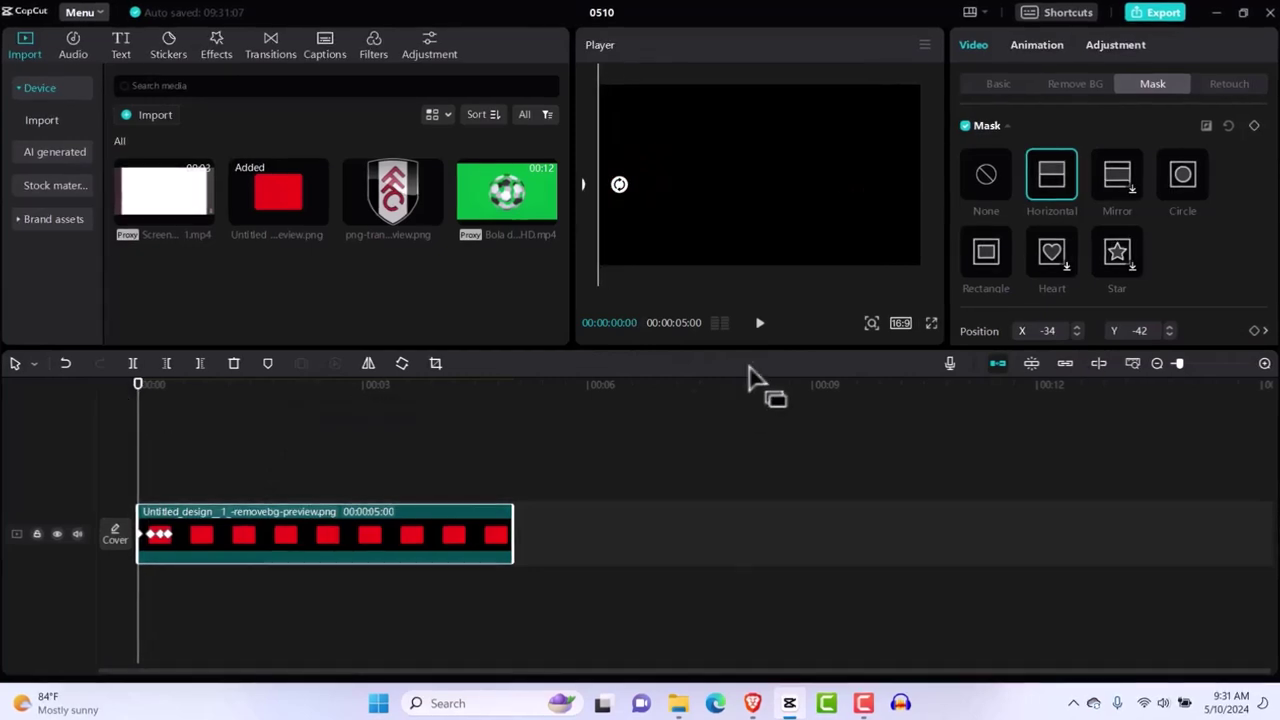
pyautogui.click(759, 323)
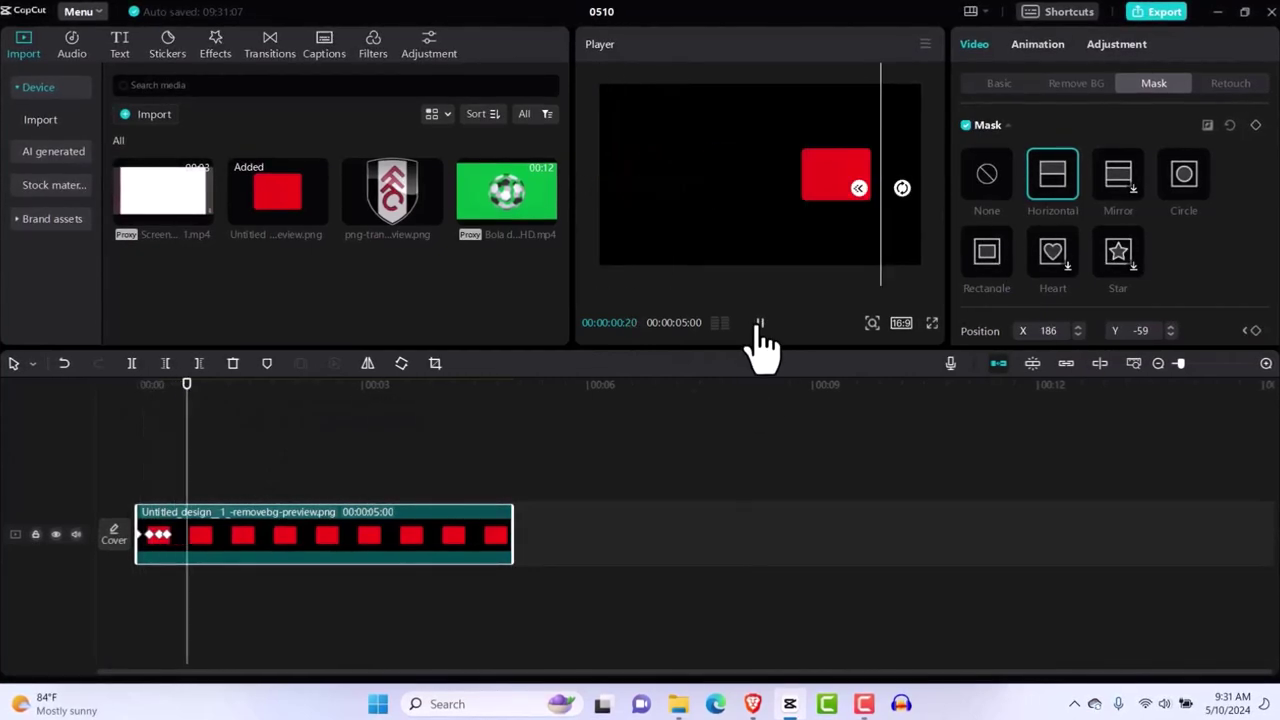
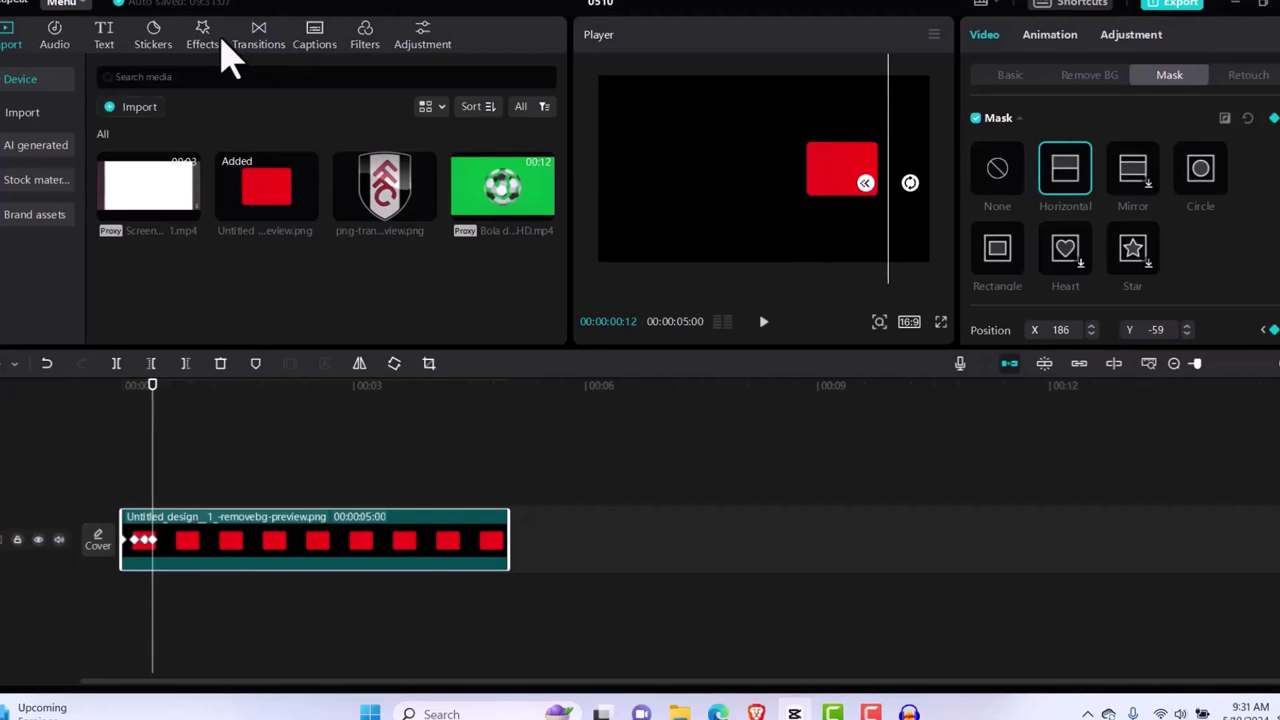
# Step: Add a default text at frame 12, replace its content with "|", and enlarge it into a tall bar beside the rectangle's left edge
pyautogui.click(104, 35)
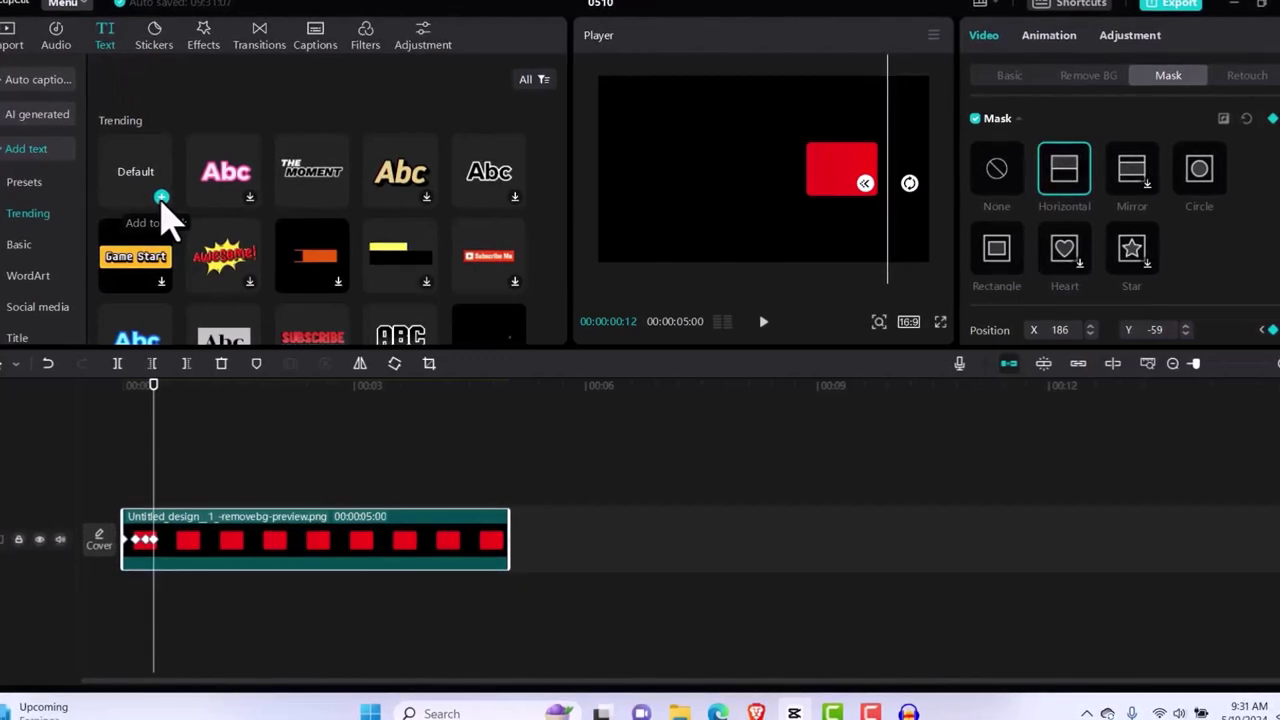
pyautogui.click(161, 197)
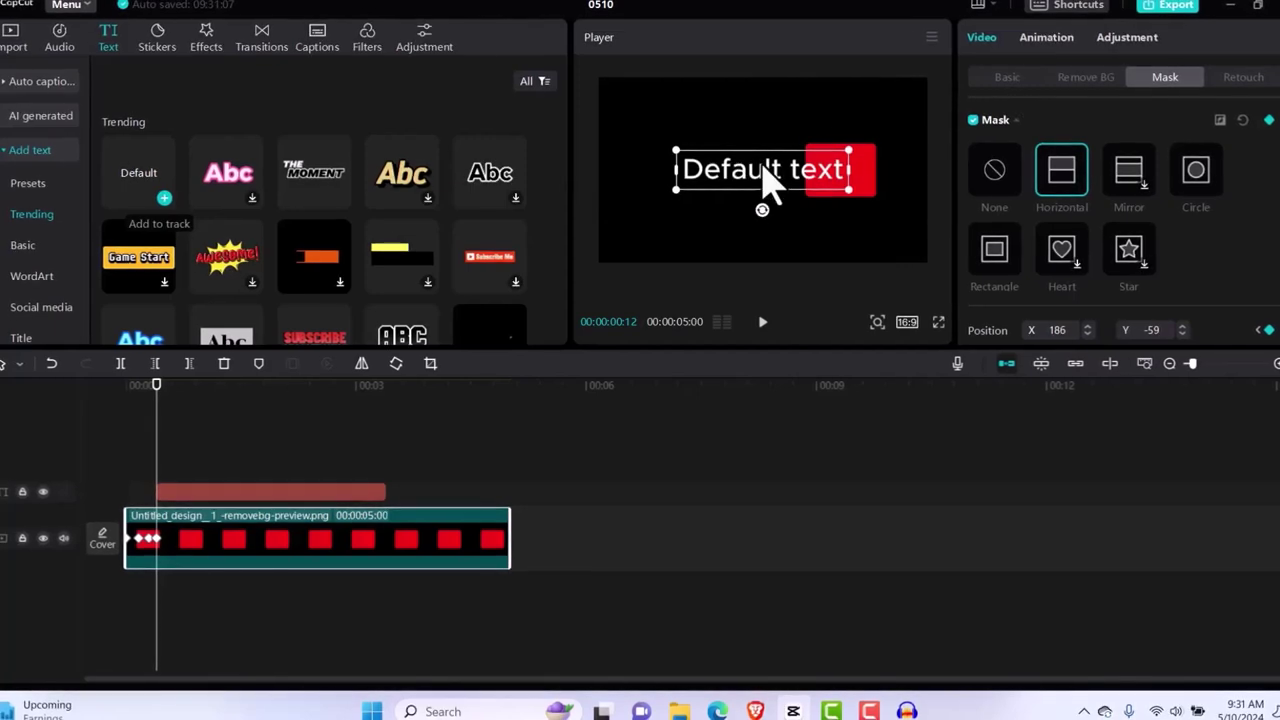
pyautogui.click(285, 490)
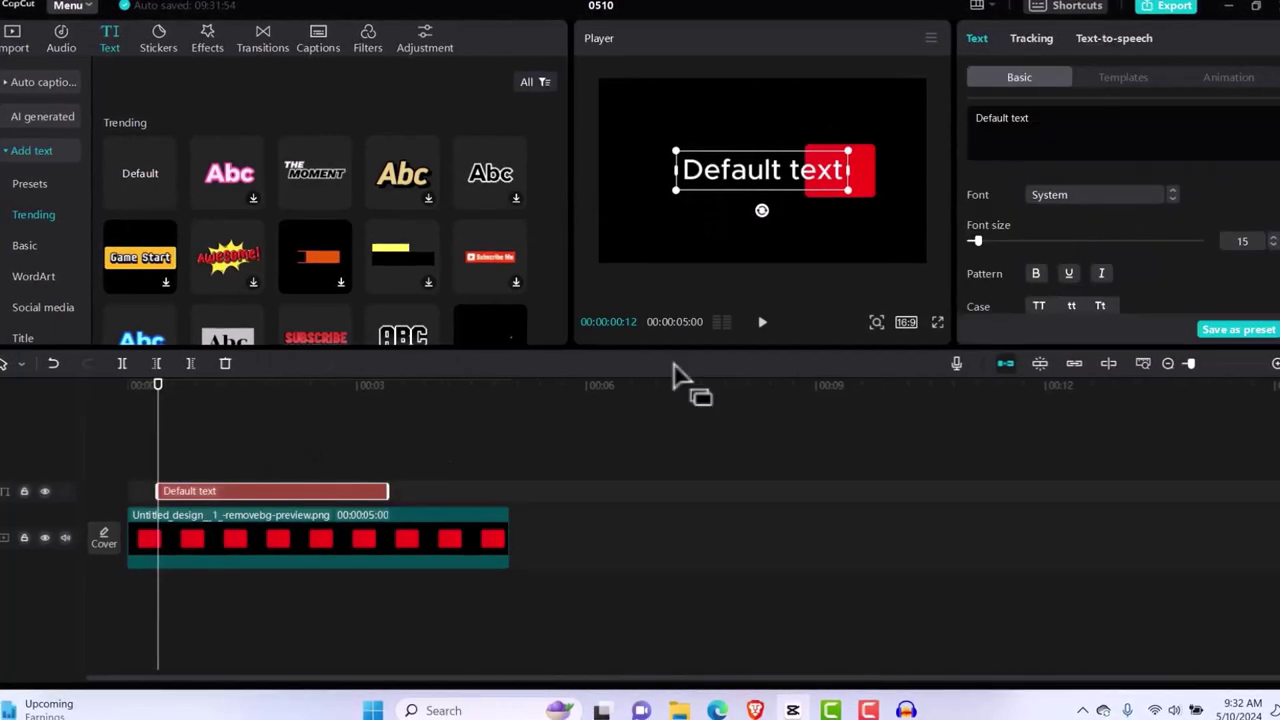
pyautogui.click(952, 120)
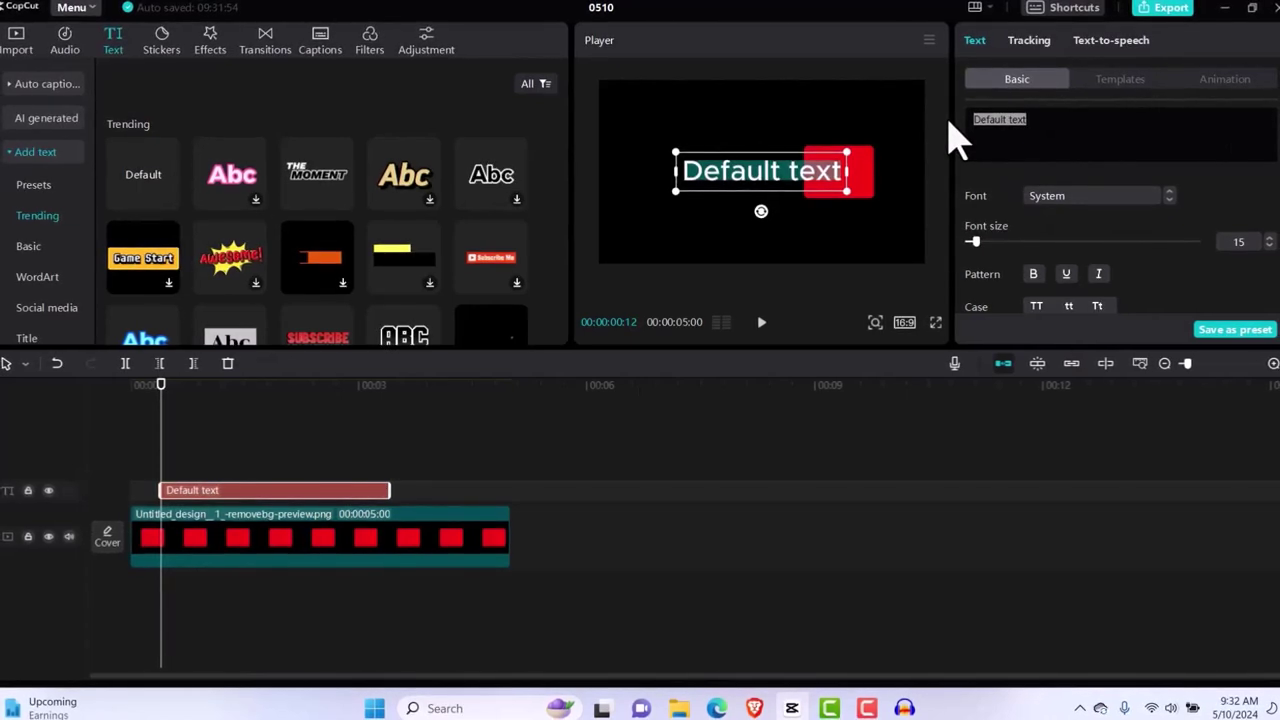
pyautogui.press('BackSpace')
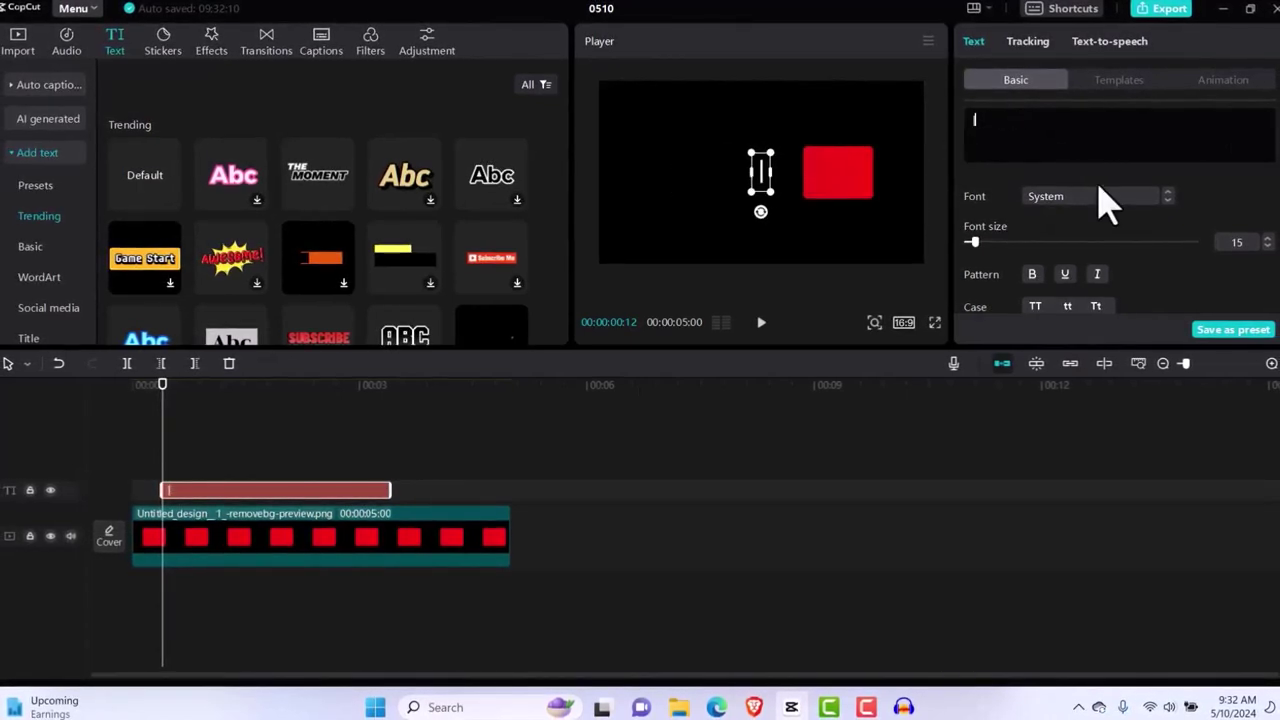
pyautogui.moveTo(770, 197); pyautogui.dragTo(836, 374)
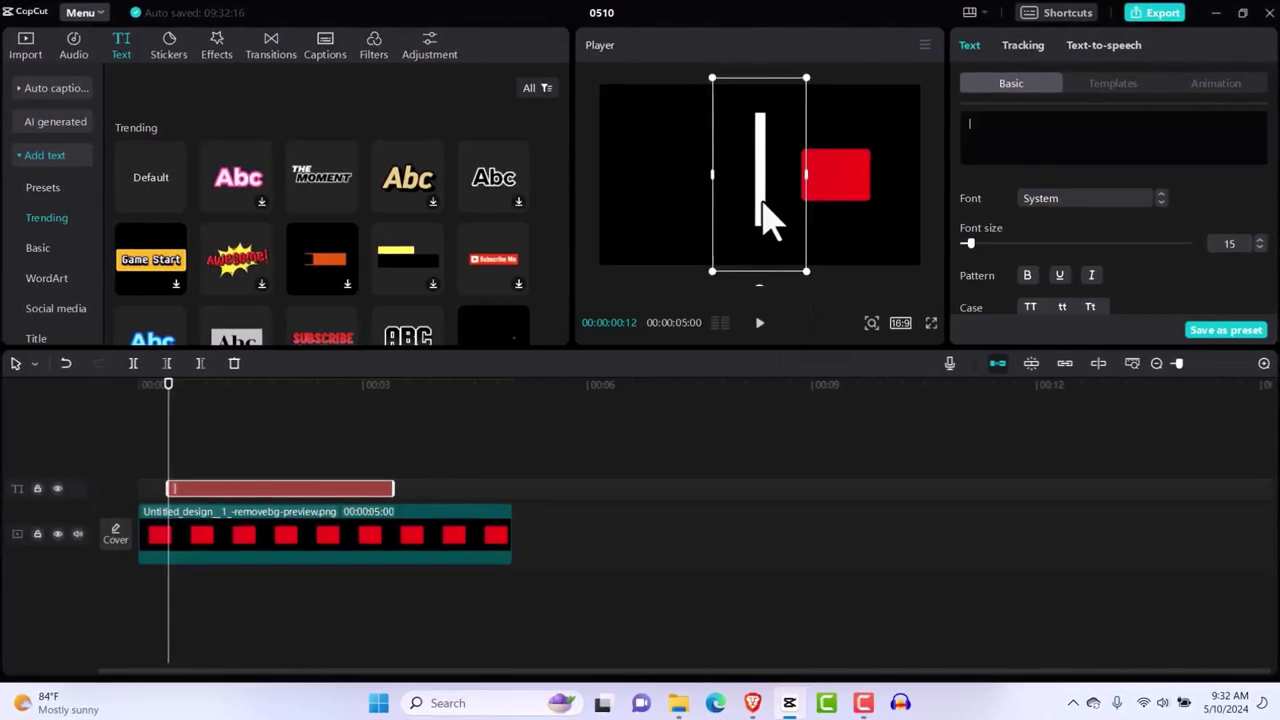
pyautogui.moveTo(778, 205); pyautogui.dragTo(788, 212)
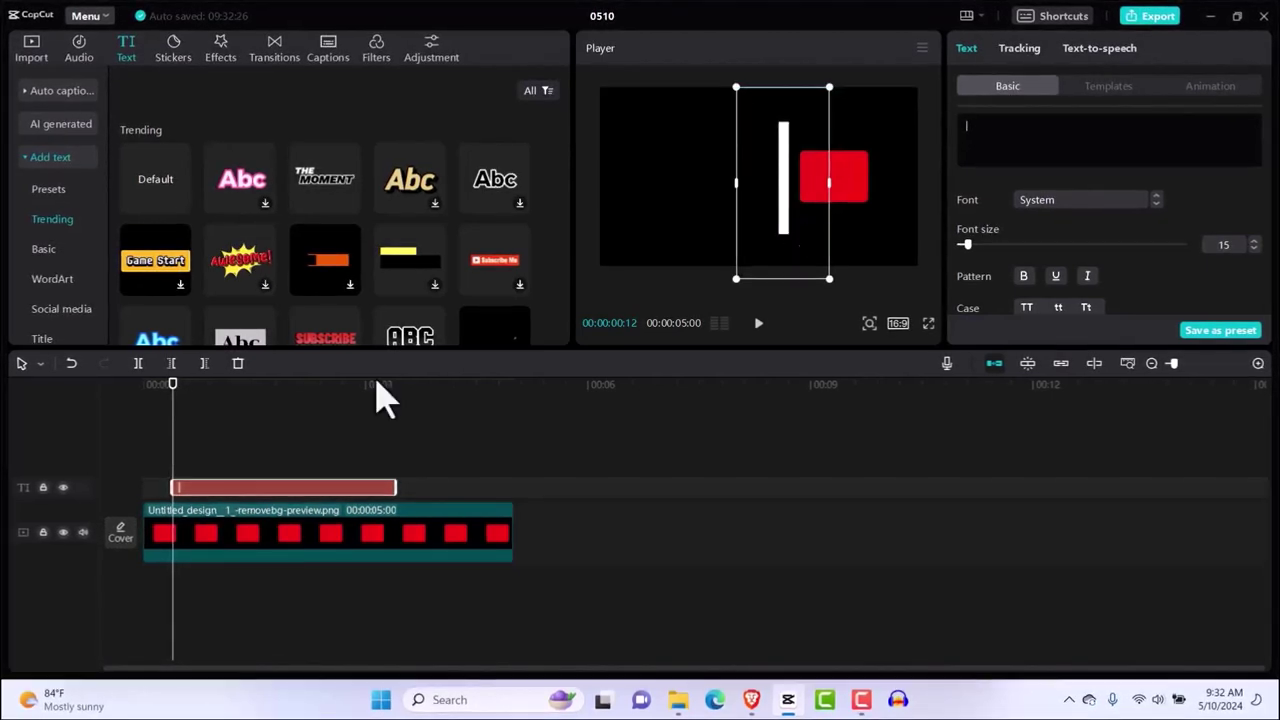
# Step: Add a default text at frame 16 reading "FFC" and set its font to Flexible
pyautogui.moveTo(174, 394)
pyautogui.mouseDown()
pyautogui.moveTo(145, 398)
pyautogui.moveTo(146, 380)
pyautogui.moveTo(168, 385)
pyautogui.mouseUp()
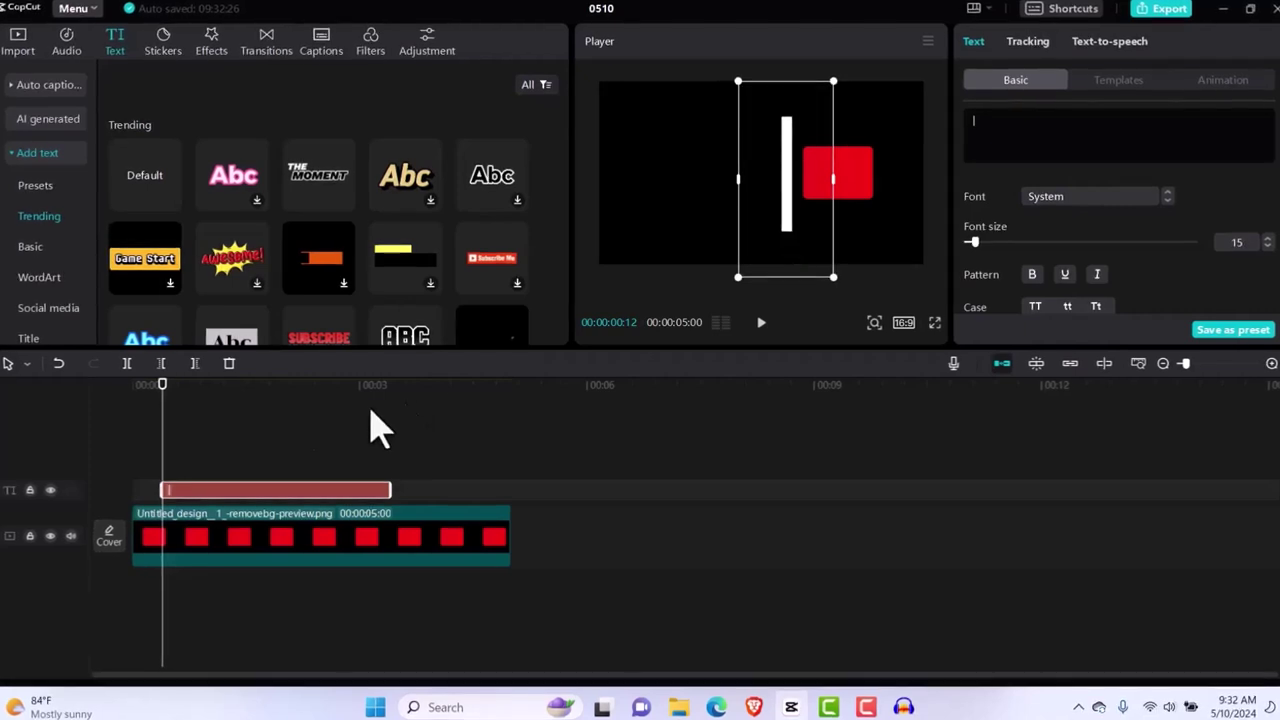
pyautogui.moveTo(158, 399); pyautogui.dragTo(169, 400)
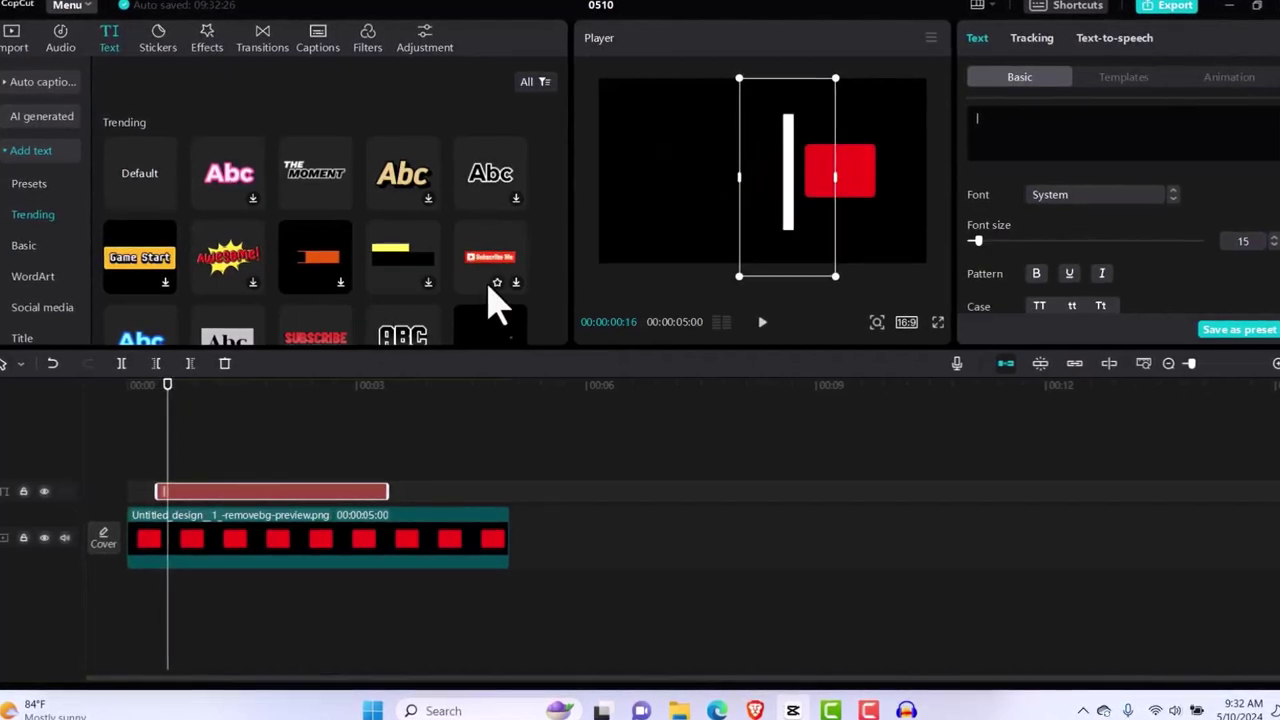
pyautogui.click(164, 198)
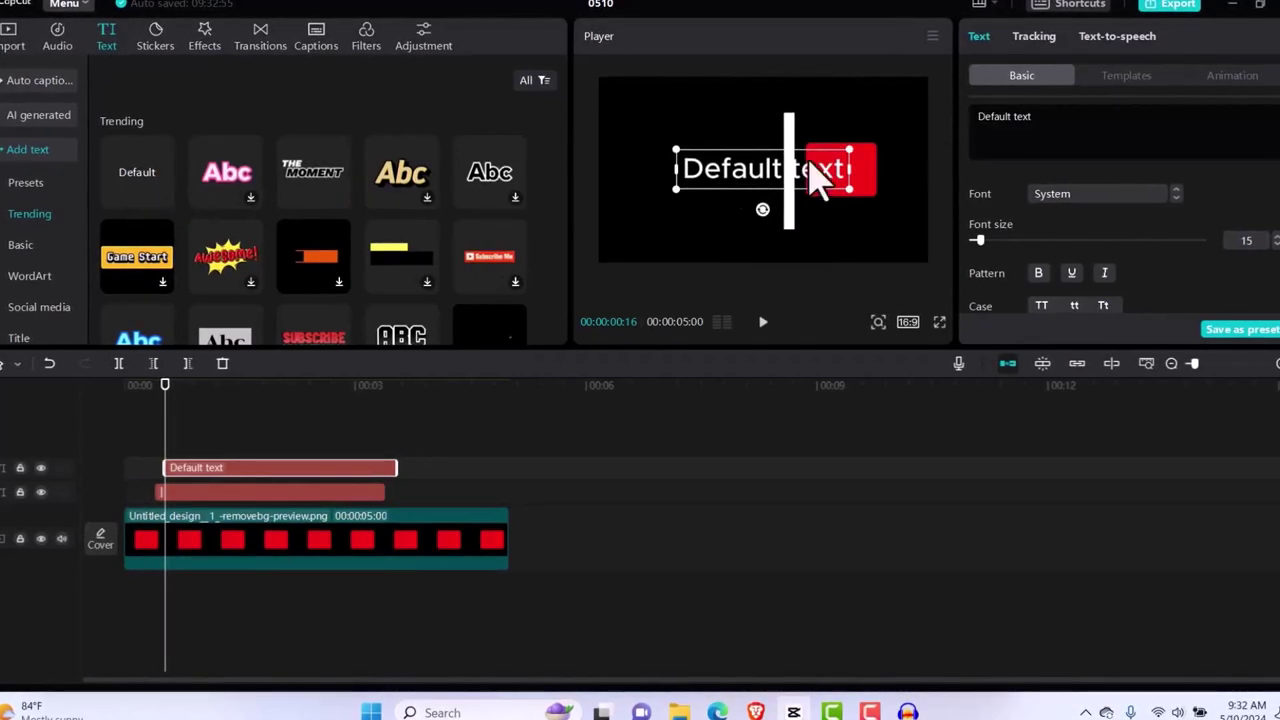
pyautogui.moveTo(1011, 120); pyautogui.dragTo(973, 120)
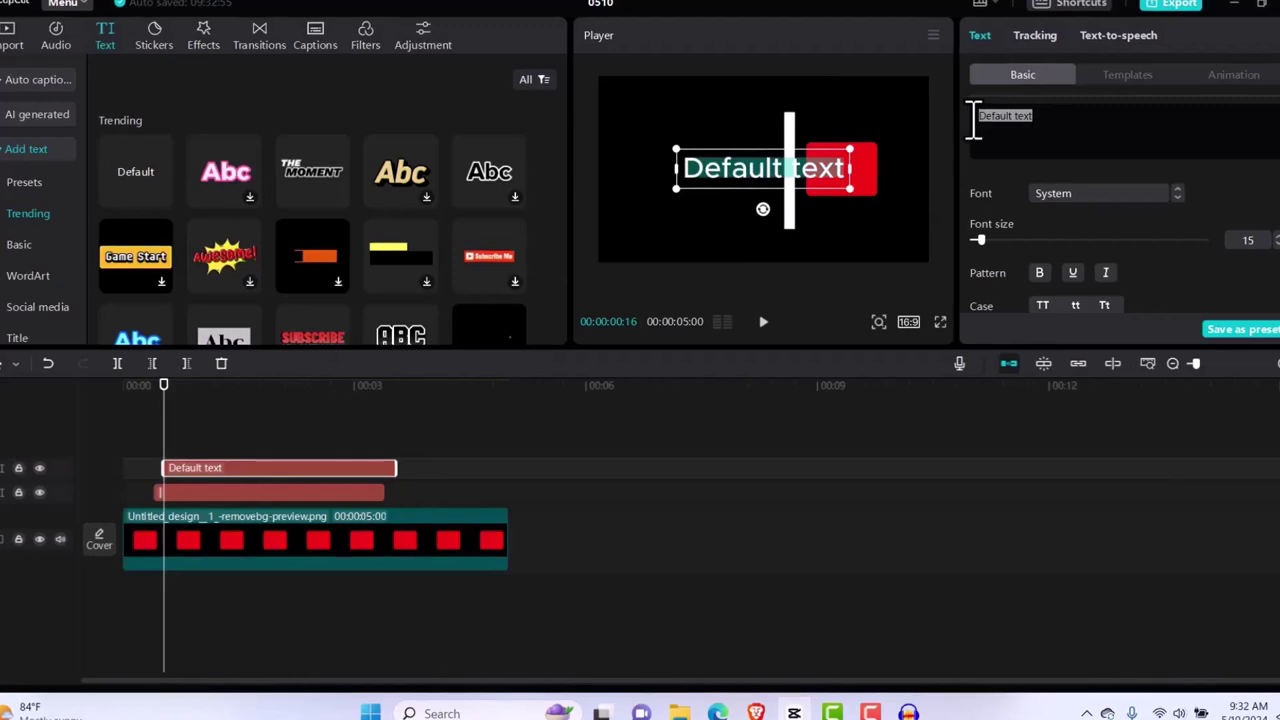
pyautogui.write('F')
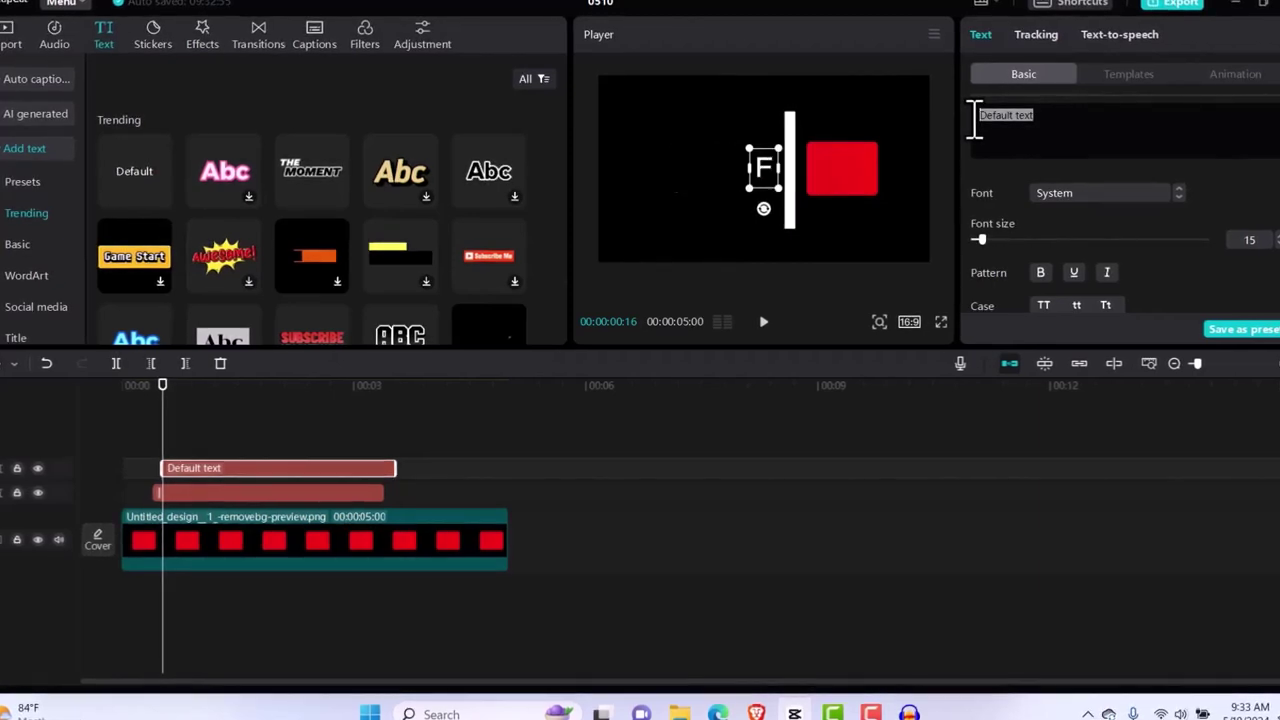
pyautogui.write('FC')
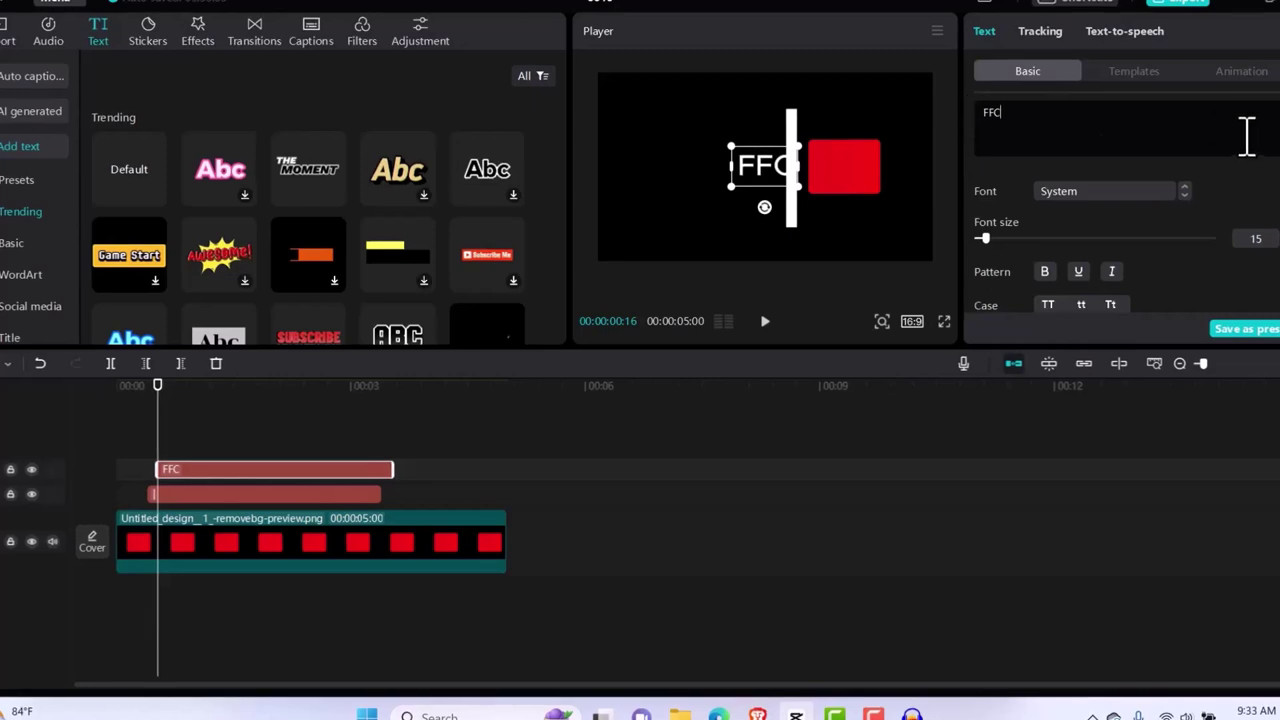
pyautogui.click(1175, 195)
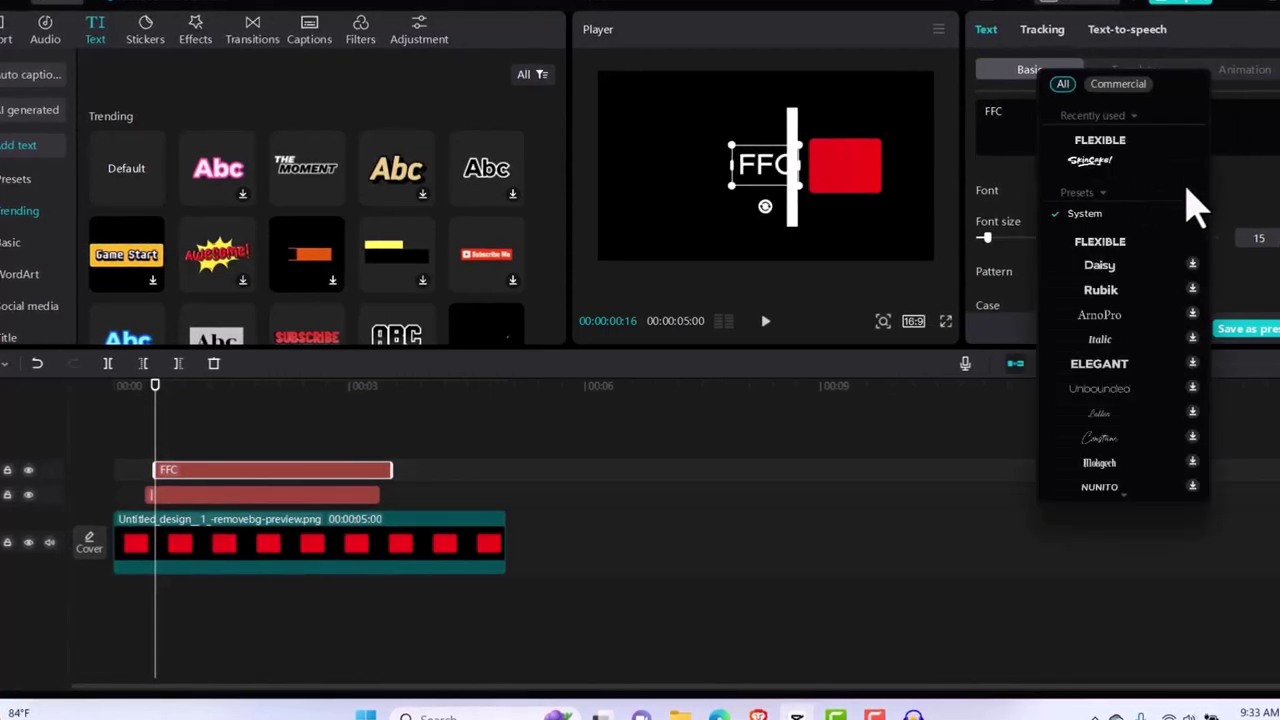
pyautogui.click(1113, 244)
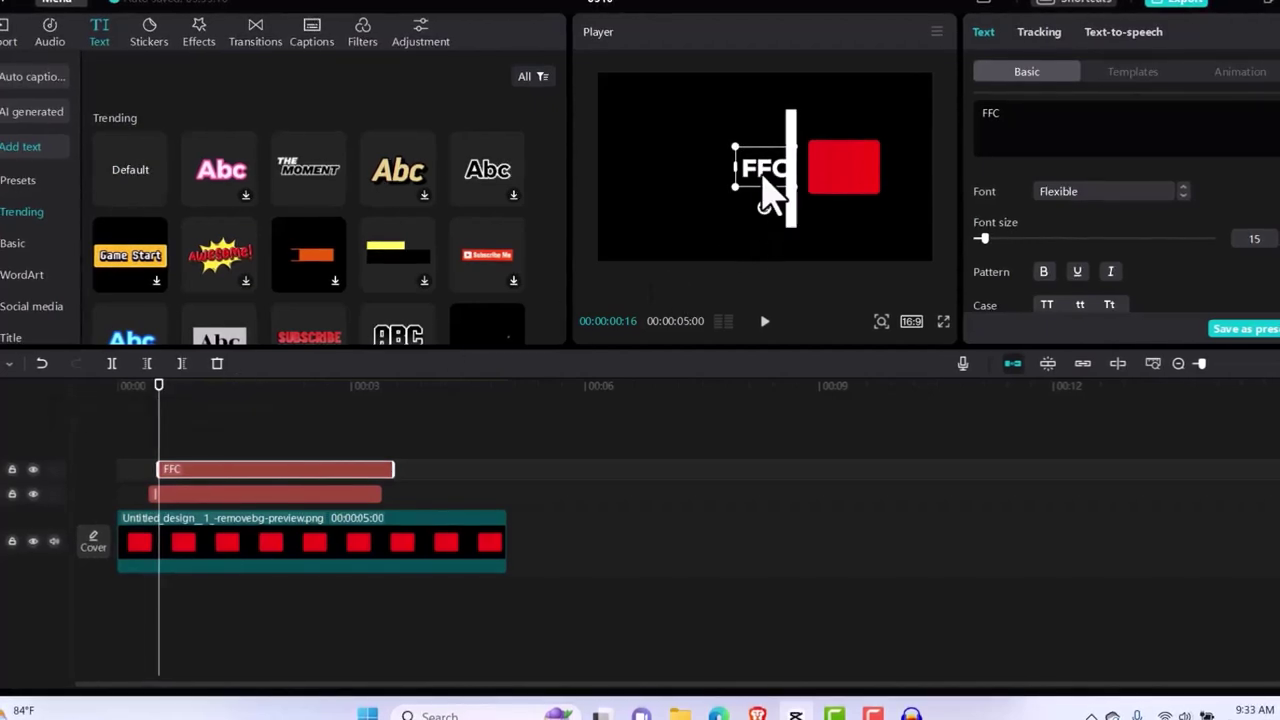
# Step: Place the FFC text behind the red rectangle, layering the rectangle clip above both texts, and hide the rectangle's track
pyautogui.moveTo(760, 195); pyautogui.dragTo(842, 180)
pyautogui.moveTo(186, 549); pyautogui.dragTo(190, 452)
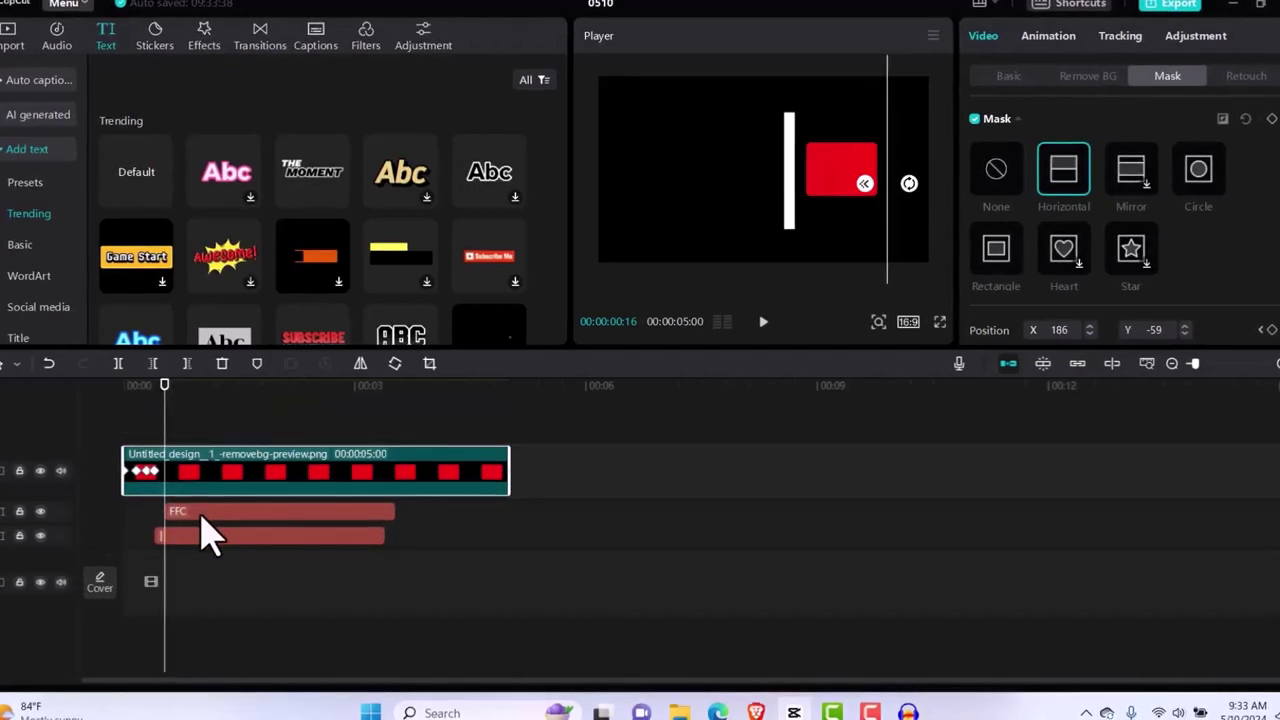
pyautogui.click(44, 474)
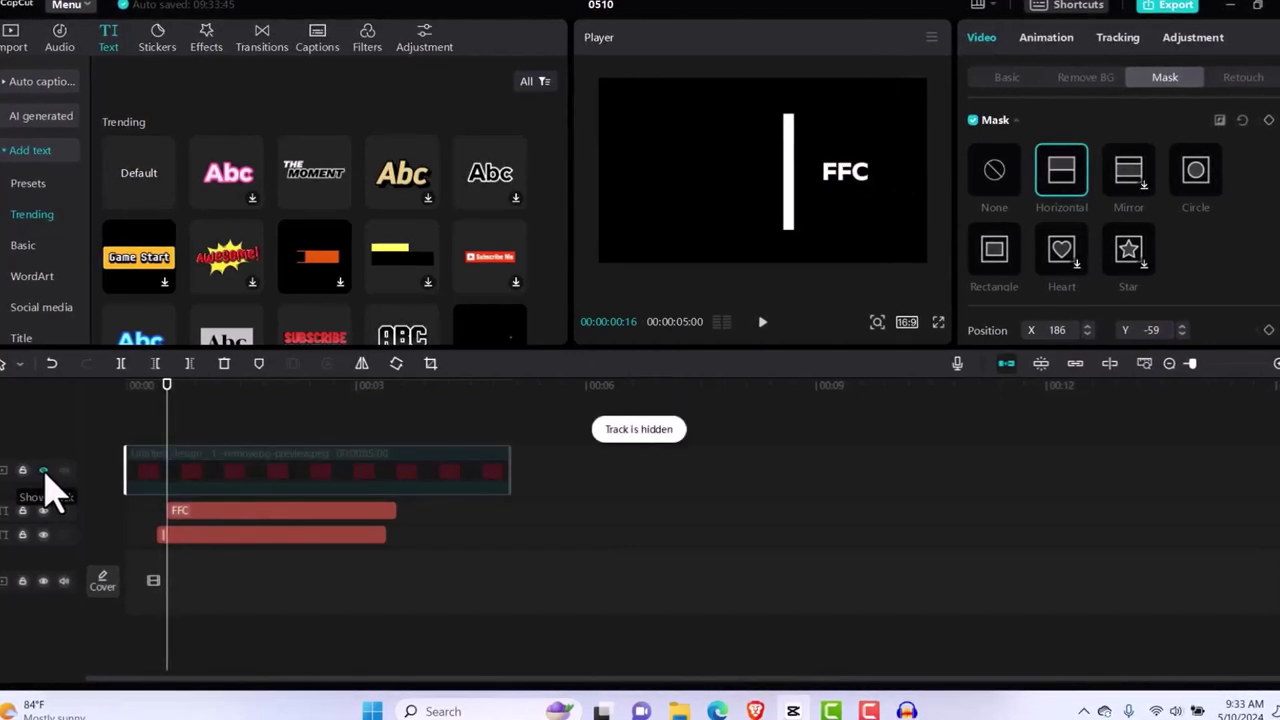
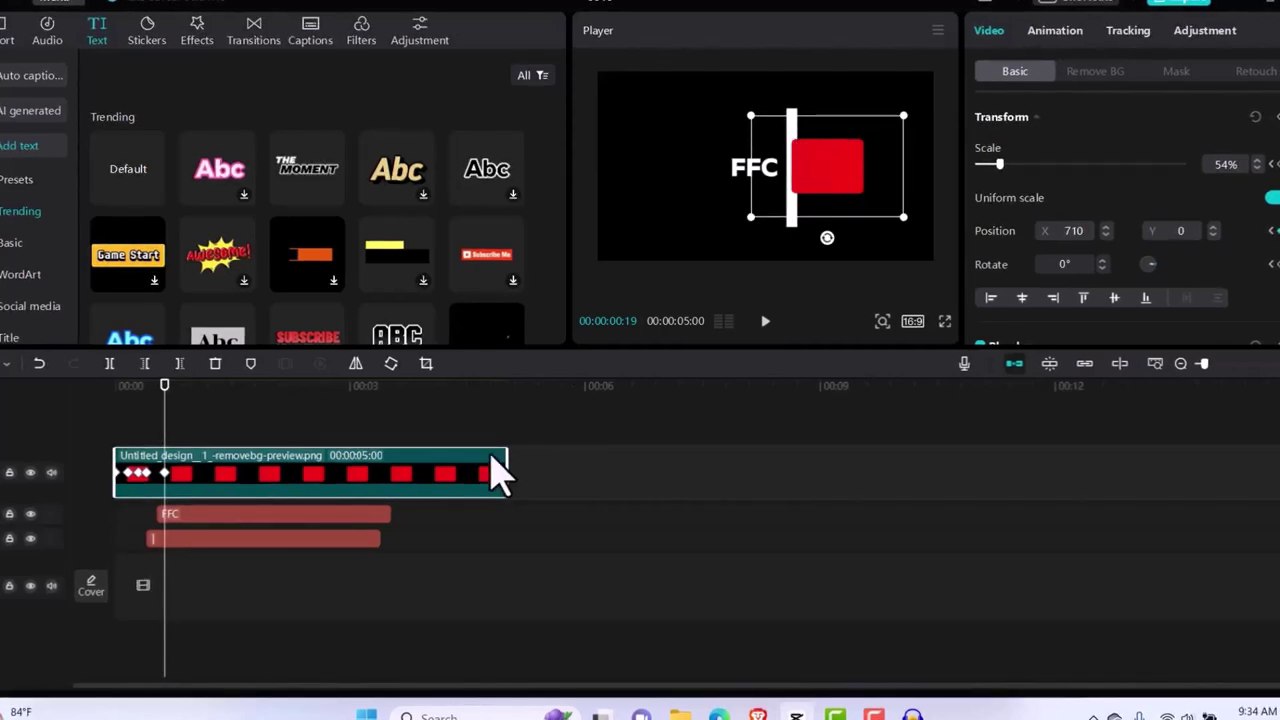
# Step: Delete the vertical bar text and play the animation from the start
pyautogui.click(278, 541)
pyautogui.press('Delete')
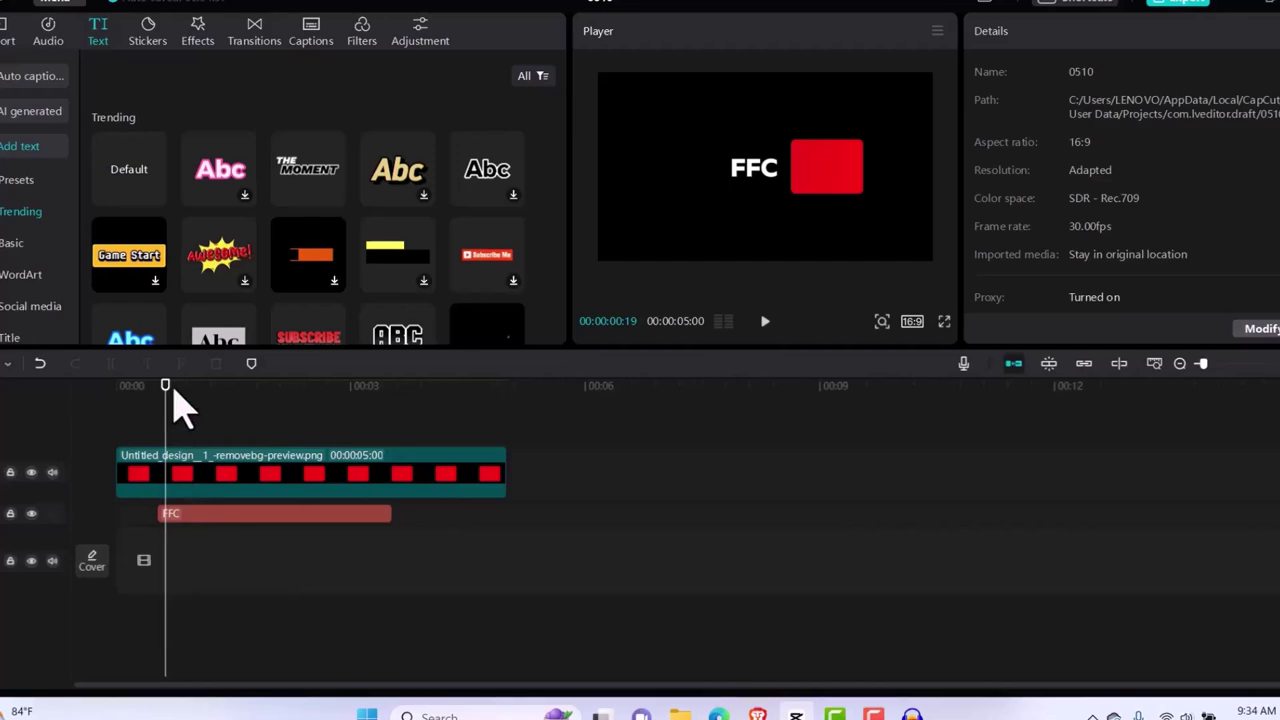
pyautogui.moveTo(166, 400); pyautogui.dragTo(80, 423)
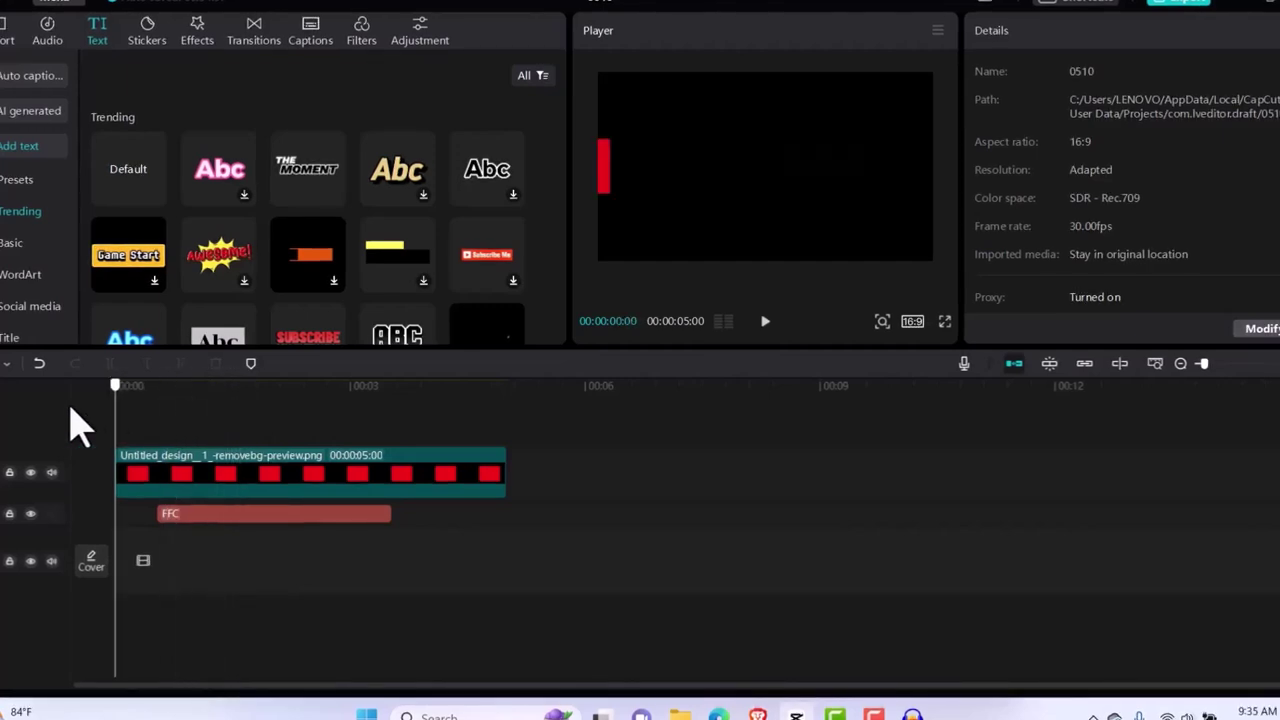
pyautogui.click(765, 321)
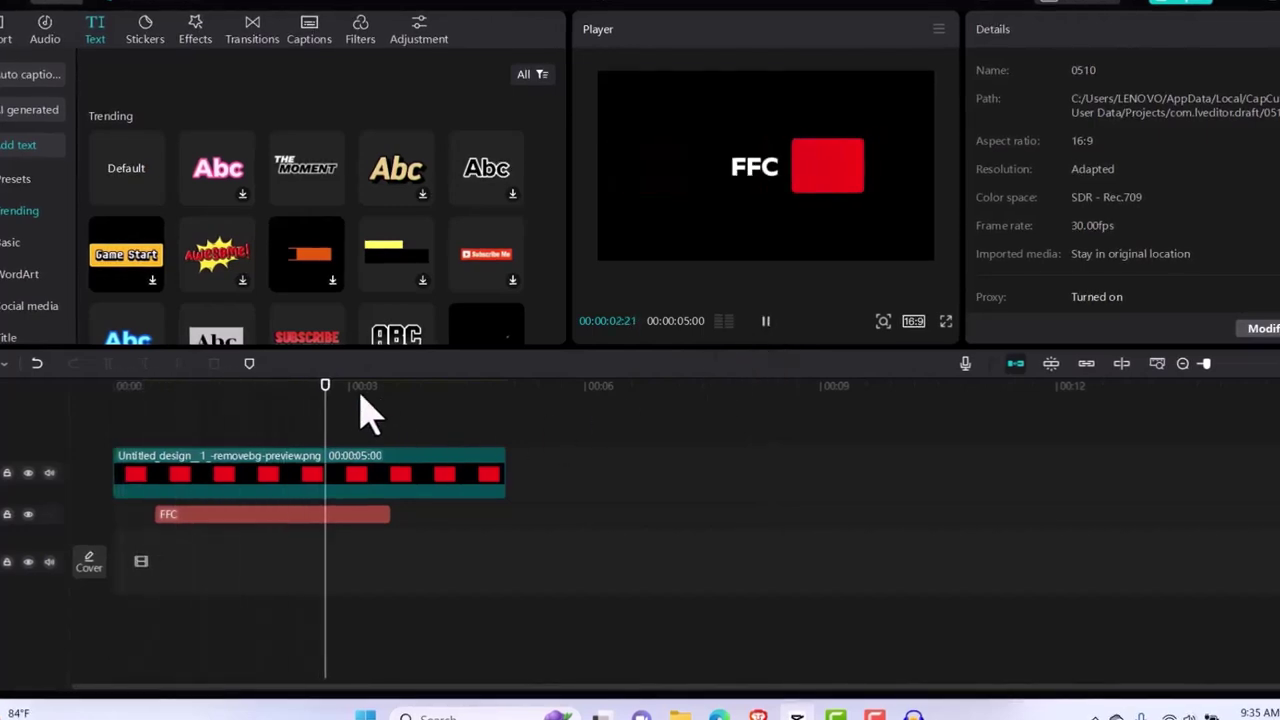
# Step: Add a timeline marker at frame 18 and name it "FFC SHOWS"
pyautogui.moveTo(357, 398); pyautogui.dragTo(163, 415)
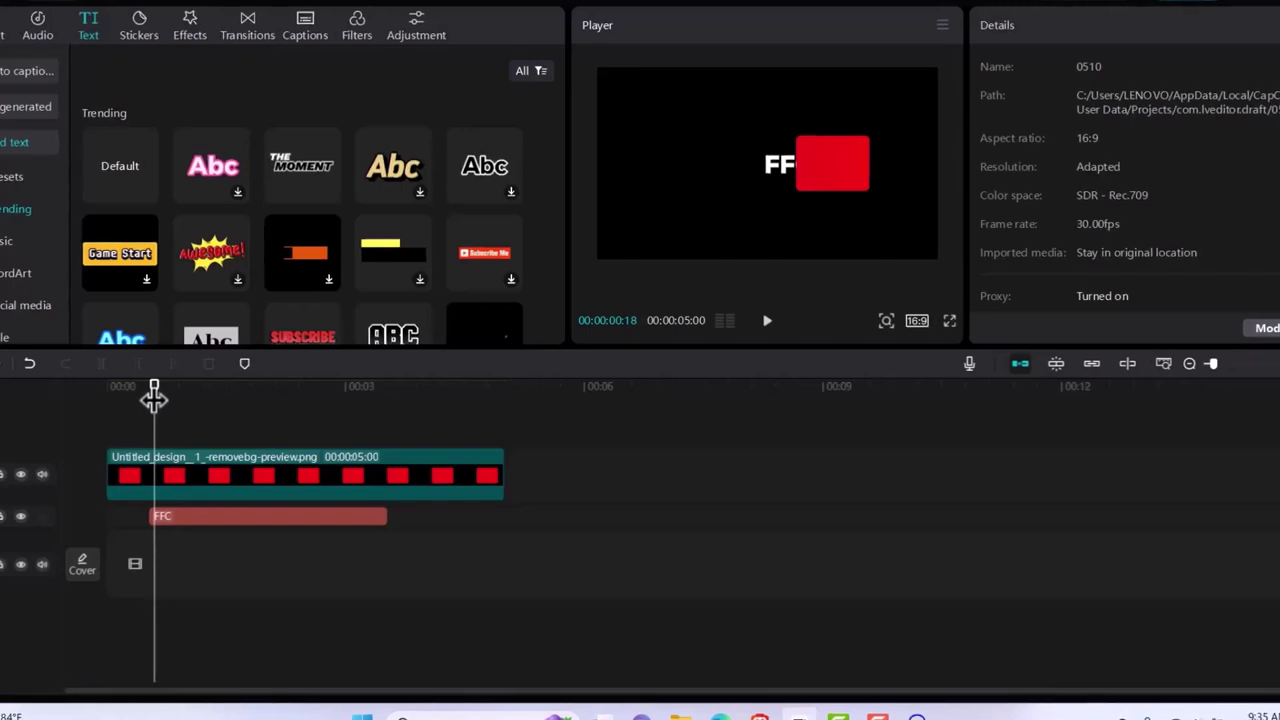
pyautogui.click(243, 363)
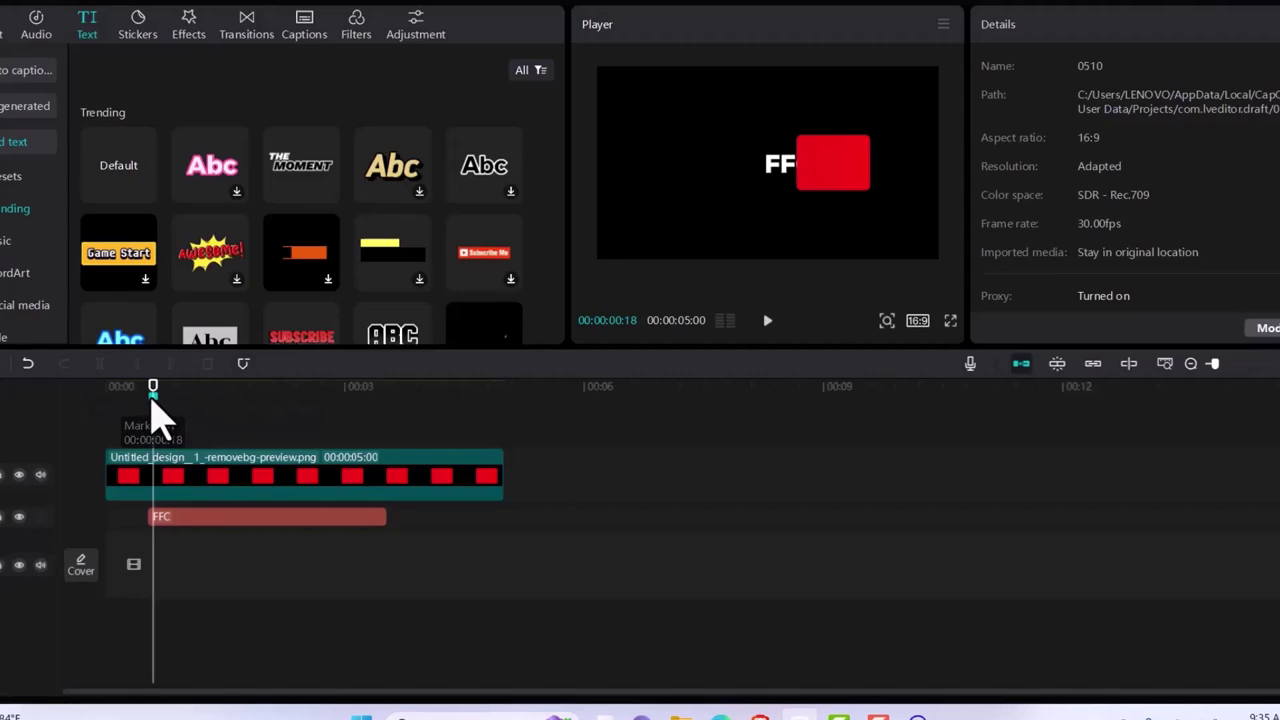
pyautogui.doubleClick(153, 393)
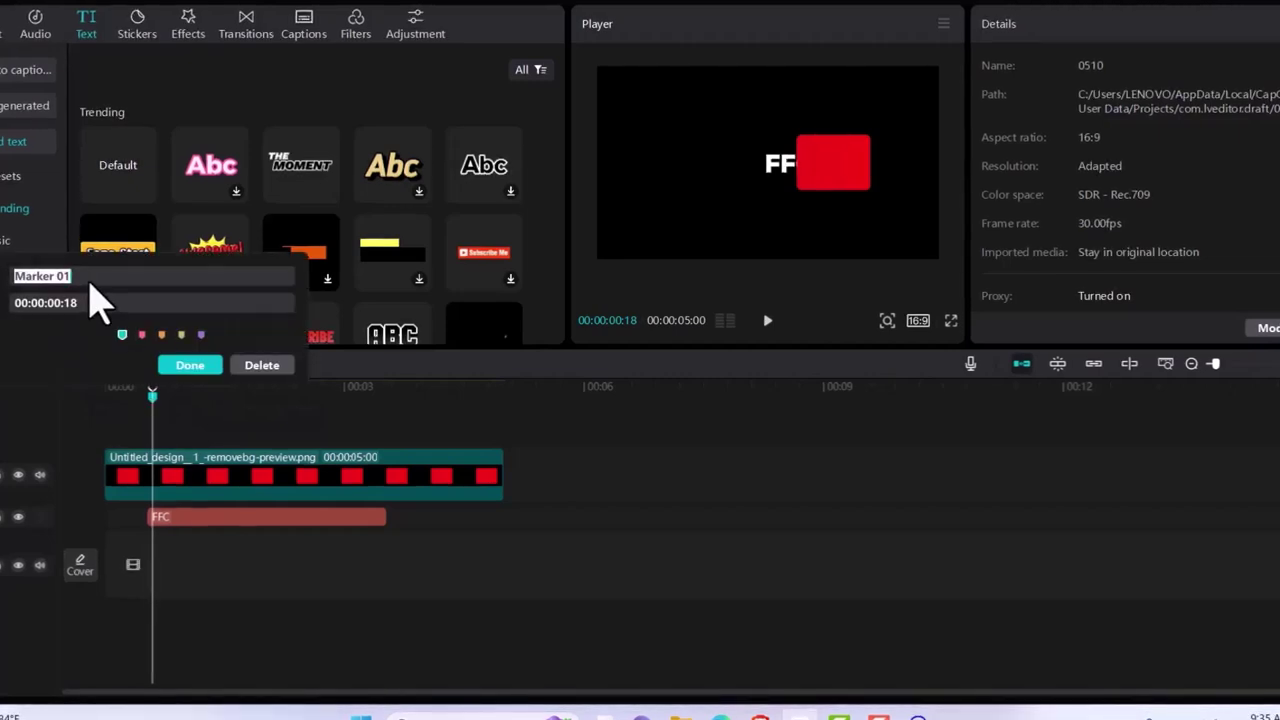
pyautogui.write('FFC SHOWS')
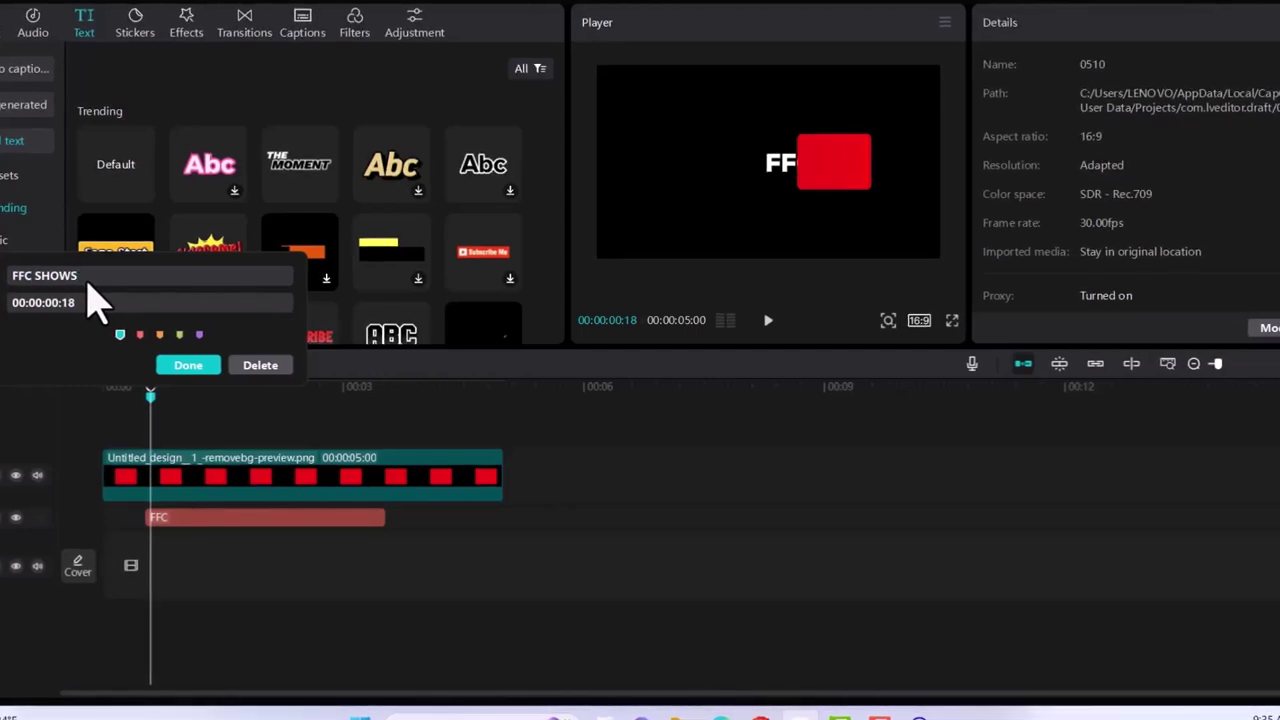
pyautogui.click(205, 367)
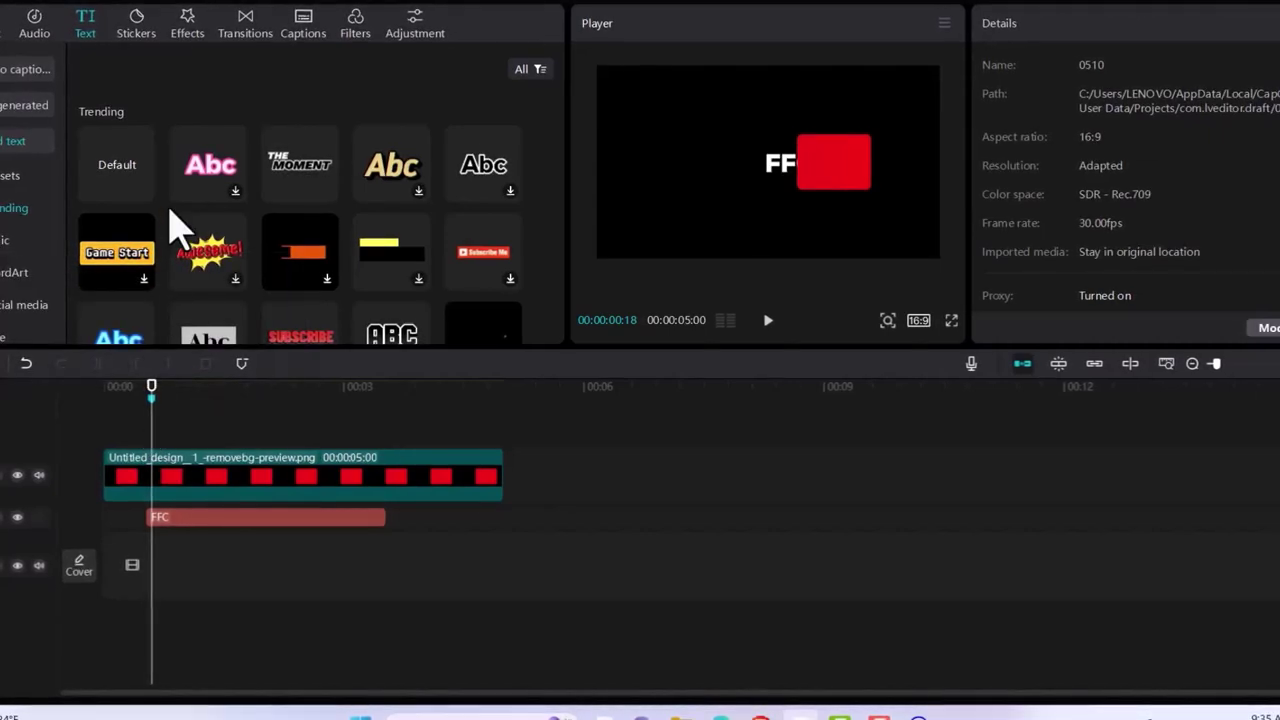
# Step: Add a default text at the marker reading "TV", set its font to Flexible, and place it on the red rectangle
pyautogui.moveTo(103, 171)
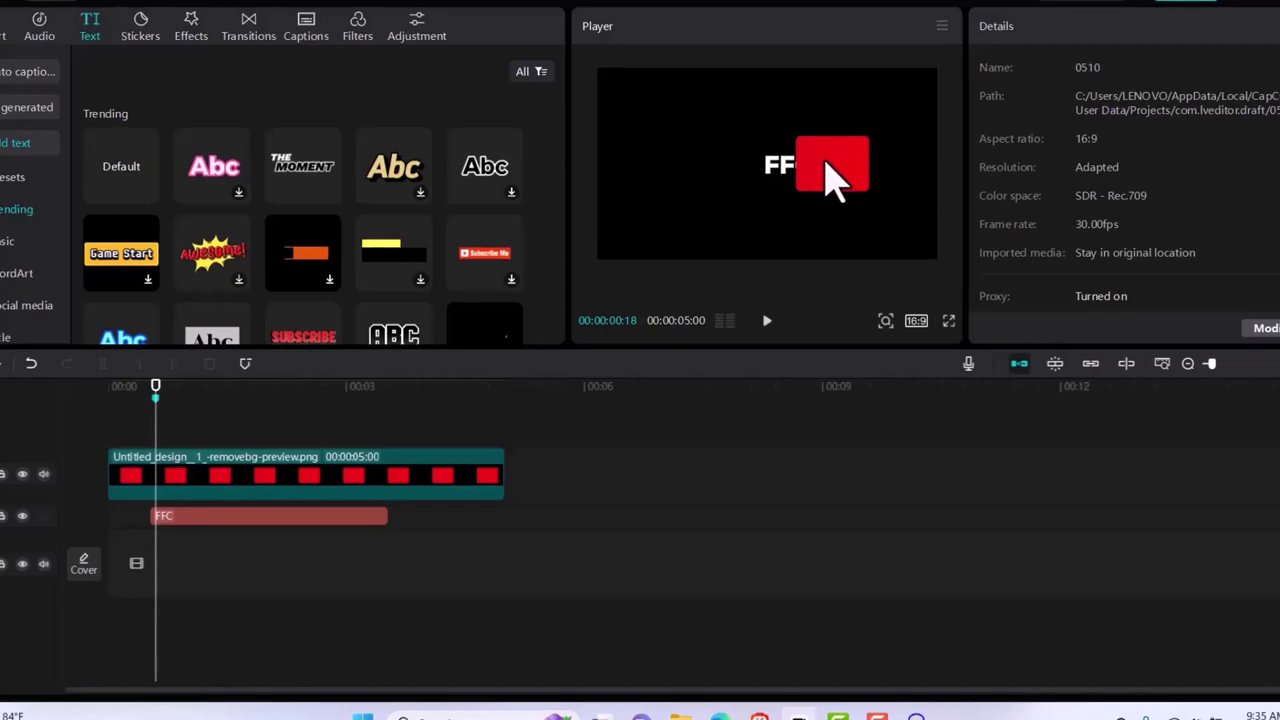
pyautogui.click(148, 193)
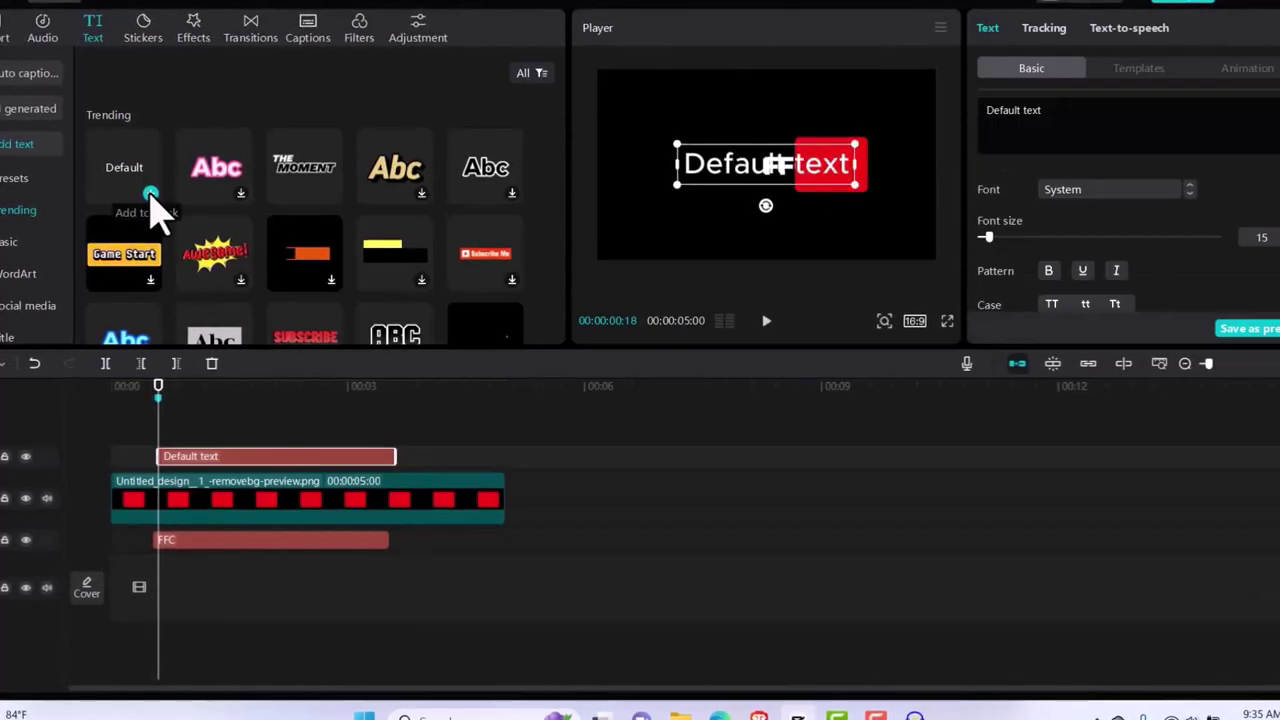
pyautogui.moveTo(1044, 112); pyautogui.dragTo(982, 111)
pyautogui.write('TV')
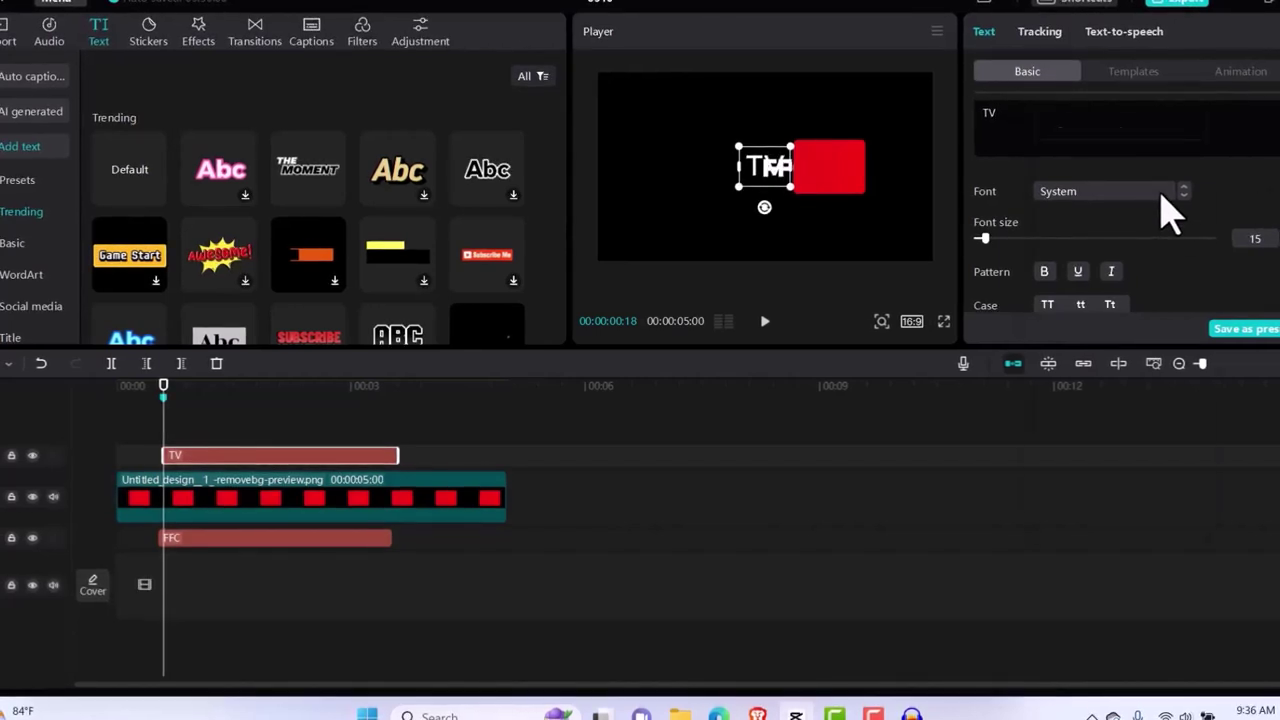
pyautogui.click(1170, 191)
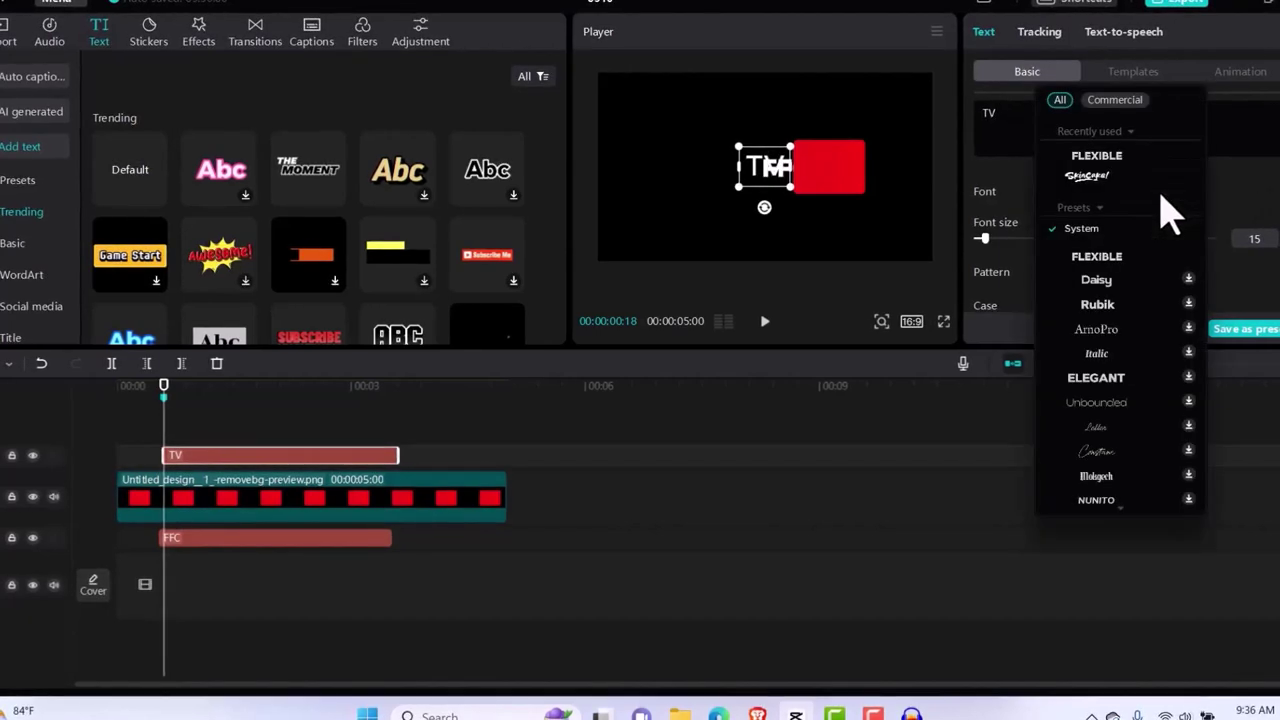
pyautogui.click(1103, 260)
pyautogui.moveTo(766, 192); pyautogui.dragTo(837, 182)
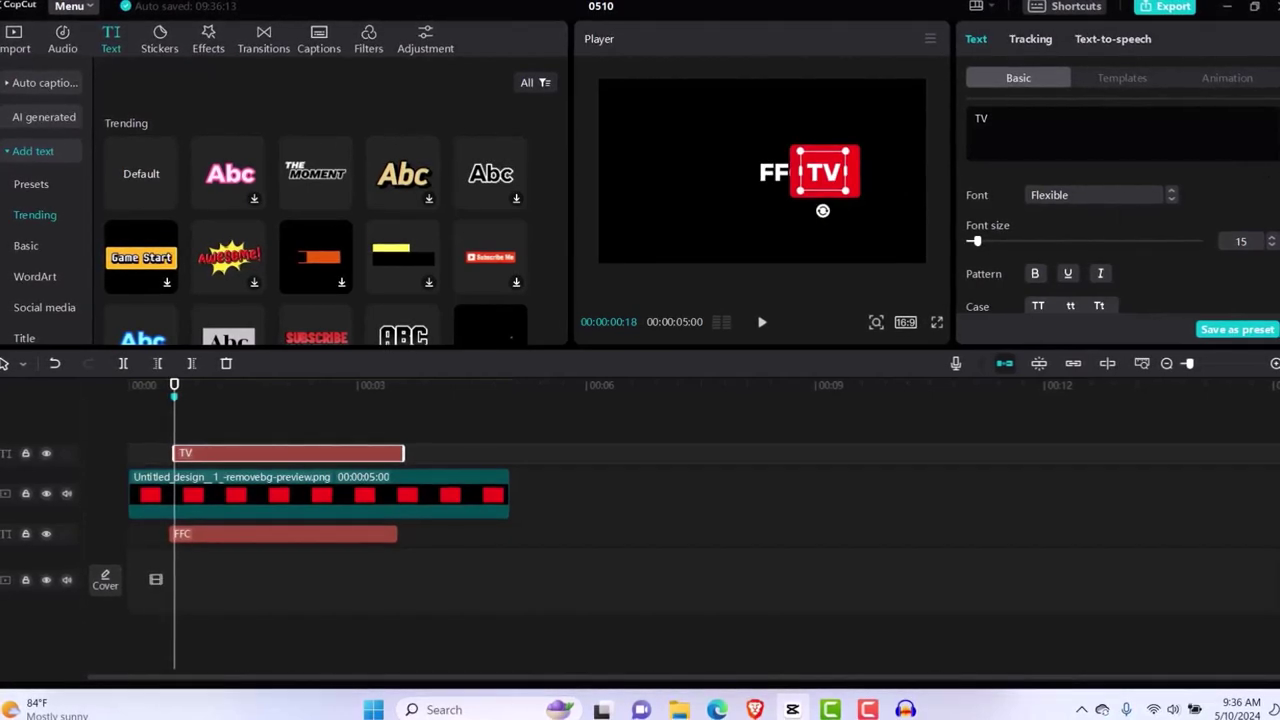
# Step: Animate the TV text with keyframes so it stays on the rectangle and grows to about 118% scale by frame 24
pyautogui.scroll(-5, 1120, 210)
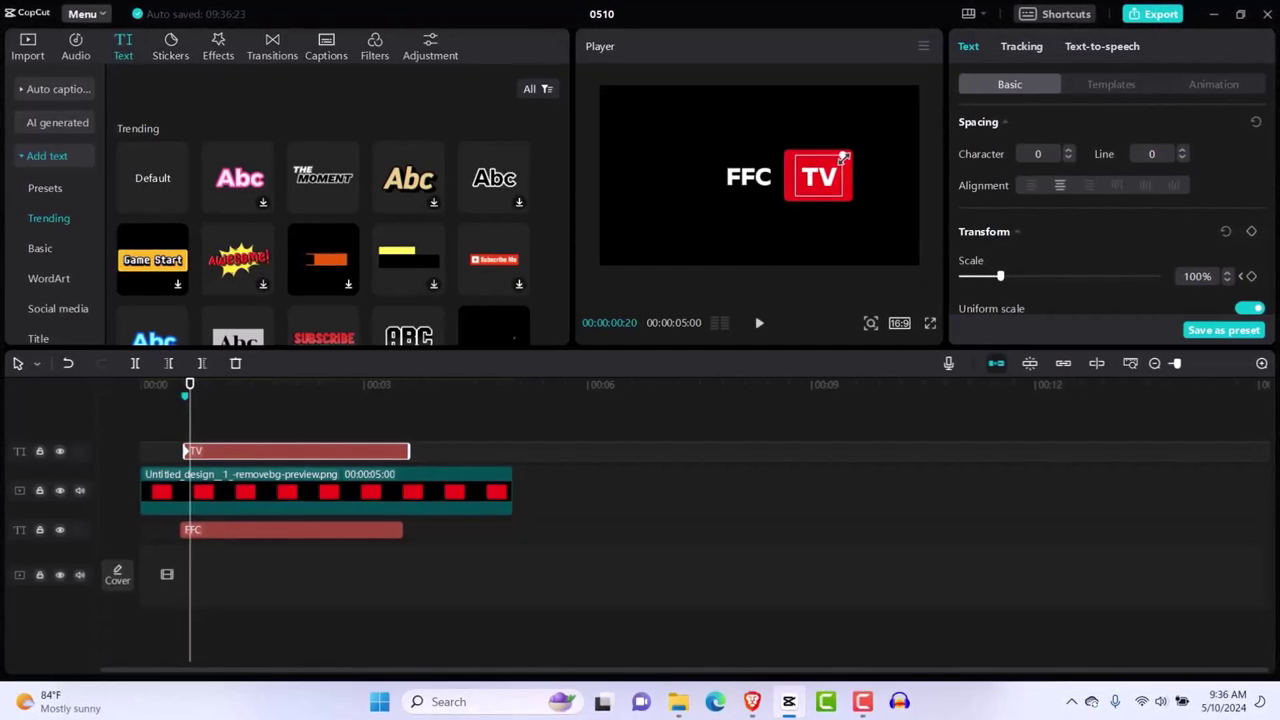
pyautogui.moveTo(843, 158); pyautogui.dragTo(845, 160)
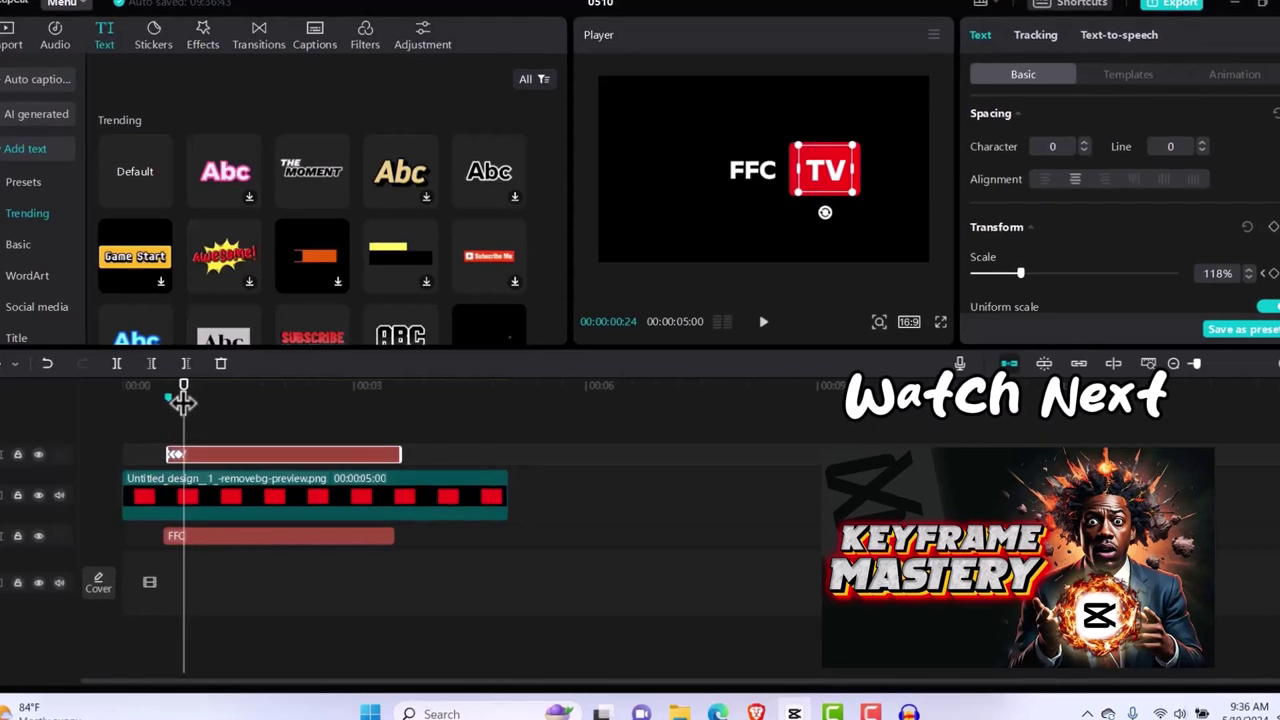
# Step: Add the green-screen soccer ball video from the imported media to the main track beneath the other clips
pyautogui.click(10, 46)
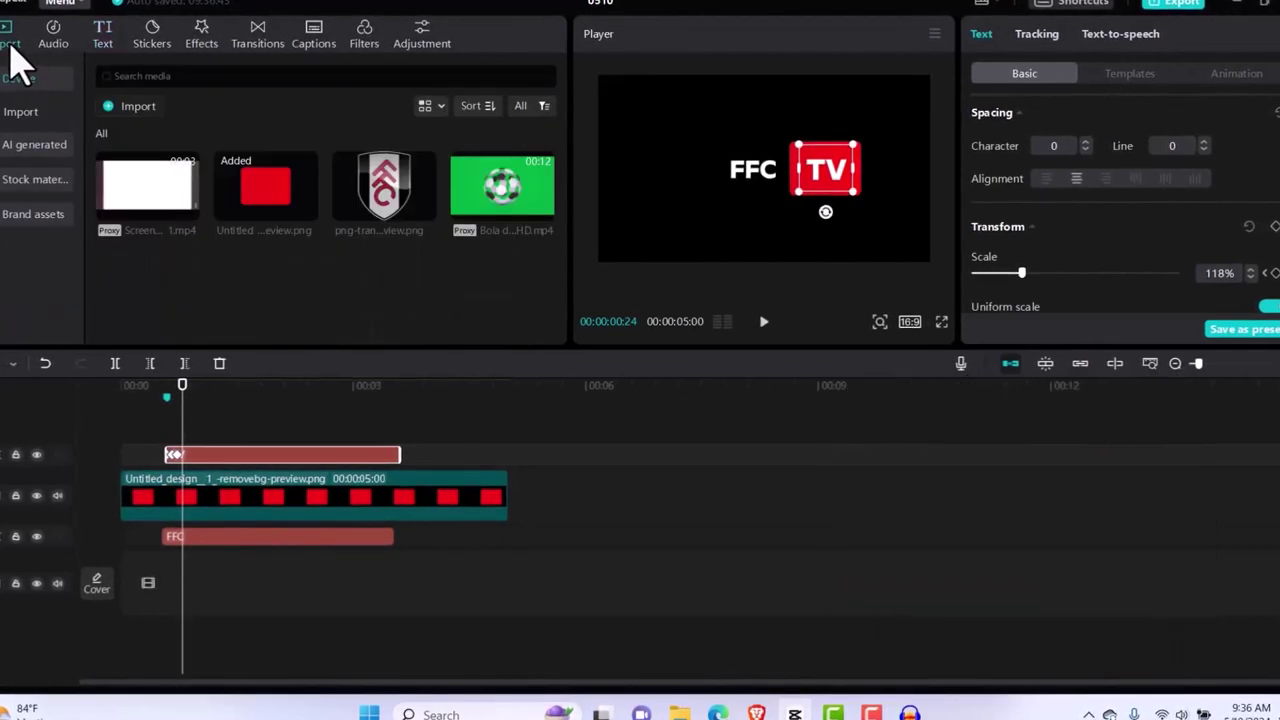
pyautogui.click(541, 209)
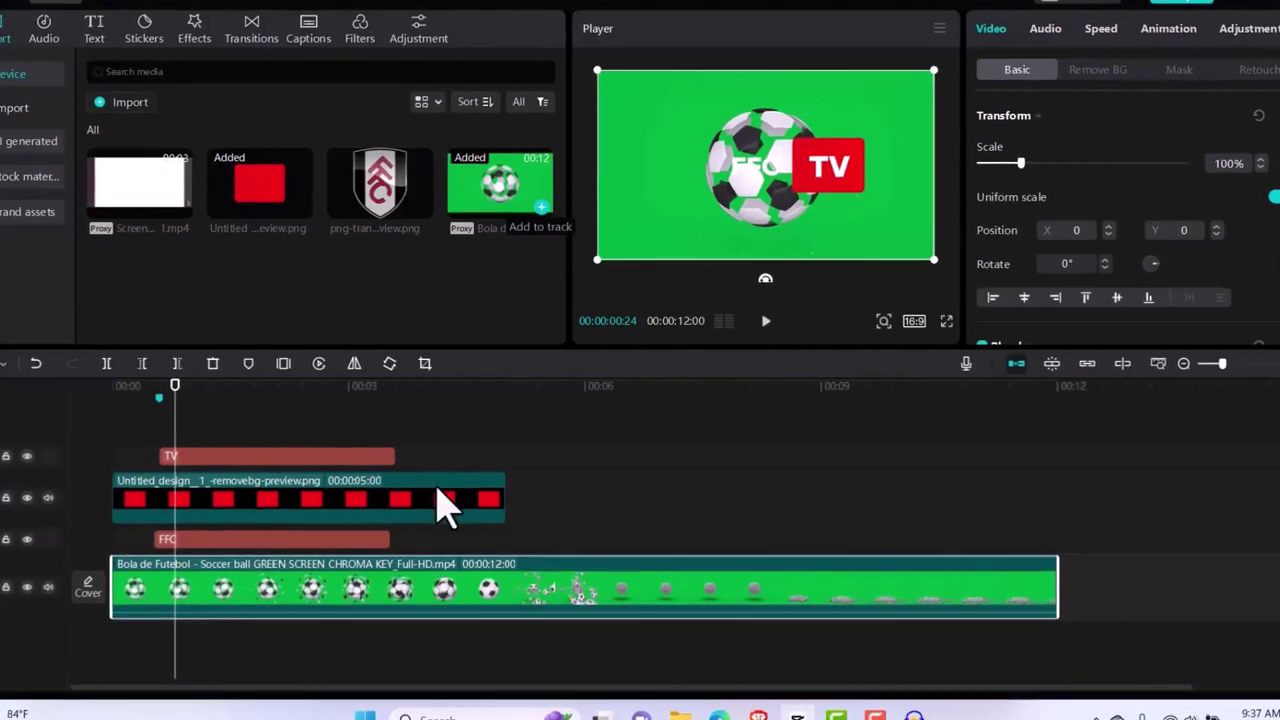
# Step: Move the green-screen soccer ball clip to a track above the TV, red rectangle and FFC clips
pyautogui.moveTo(343, 606); pyautogui.dragTo(323, 426)
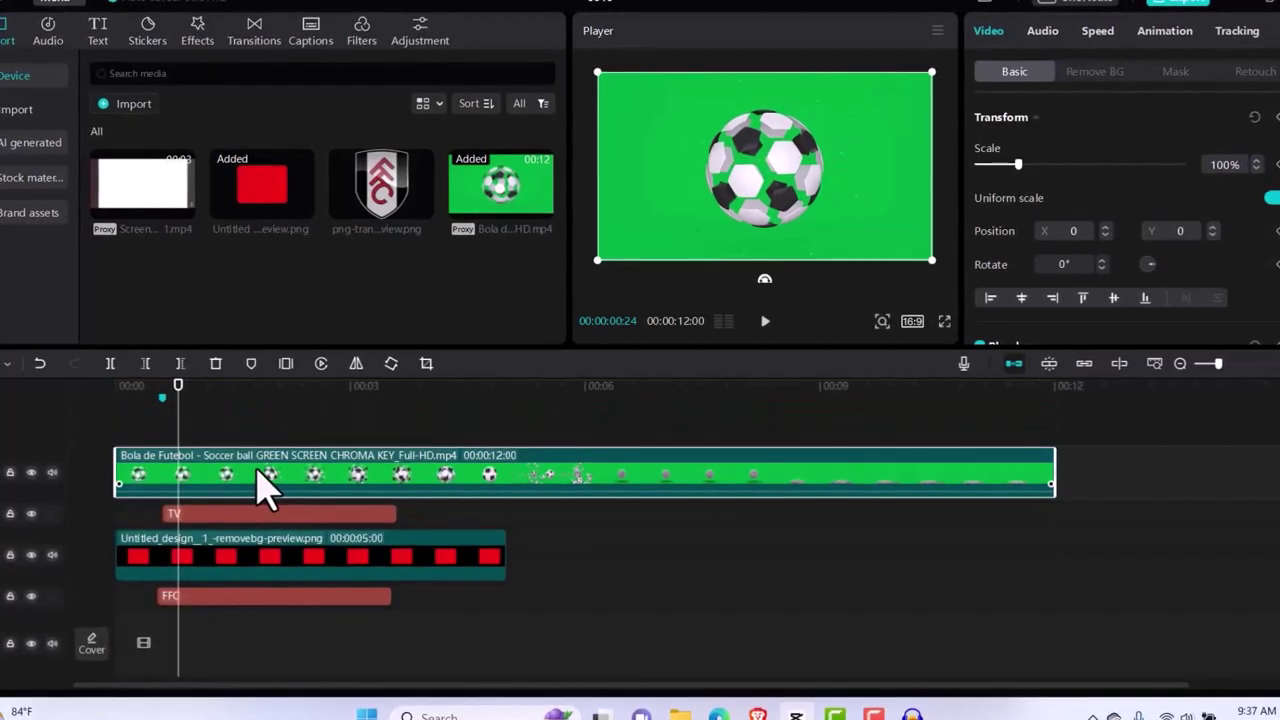
pyautogui.moveTo(179, 386); pyautogui.dragTo(232, 397)
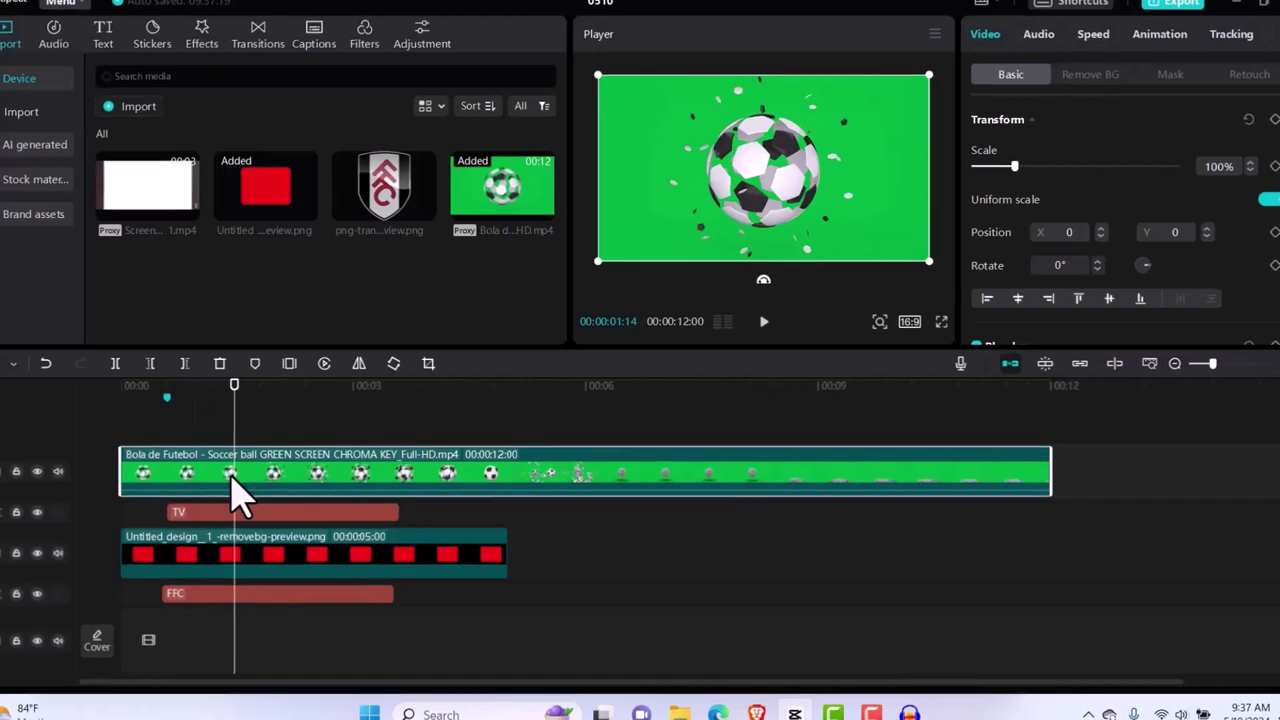
pyautogui.hotkey('ctrl', 'b')
pyautogui.click(198, 490)
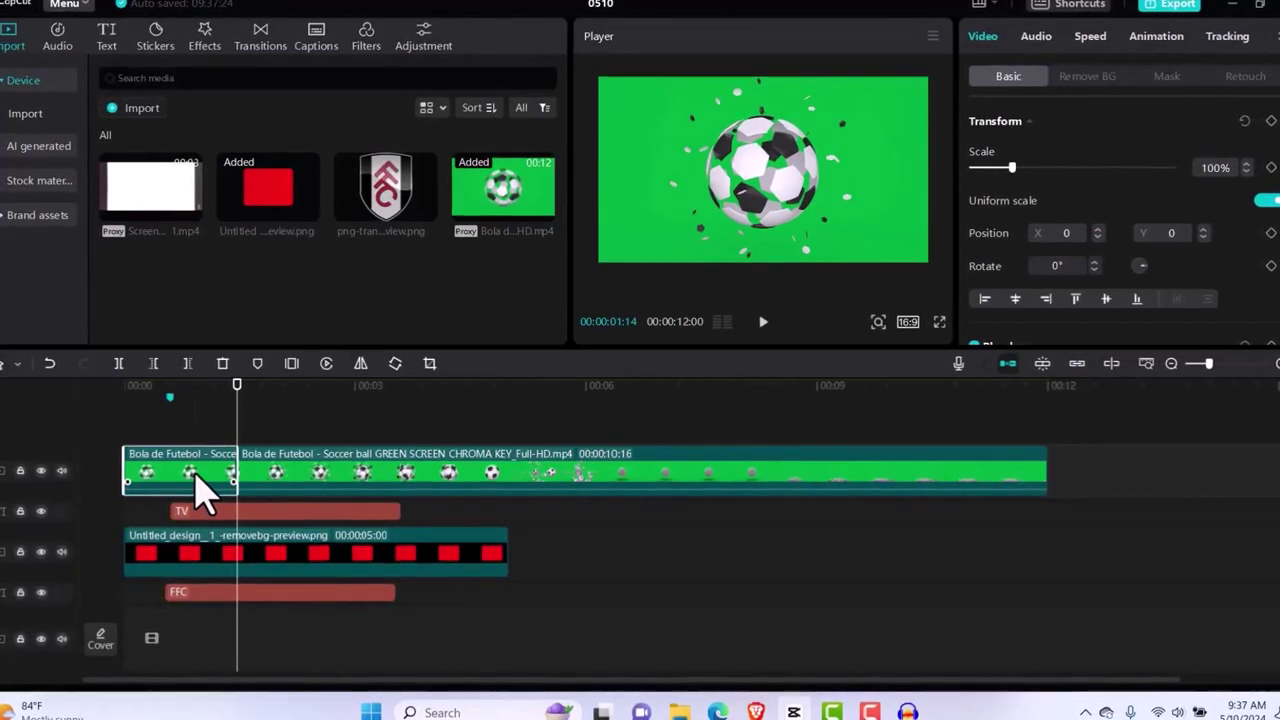
pyautogui.press('Delete')
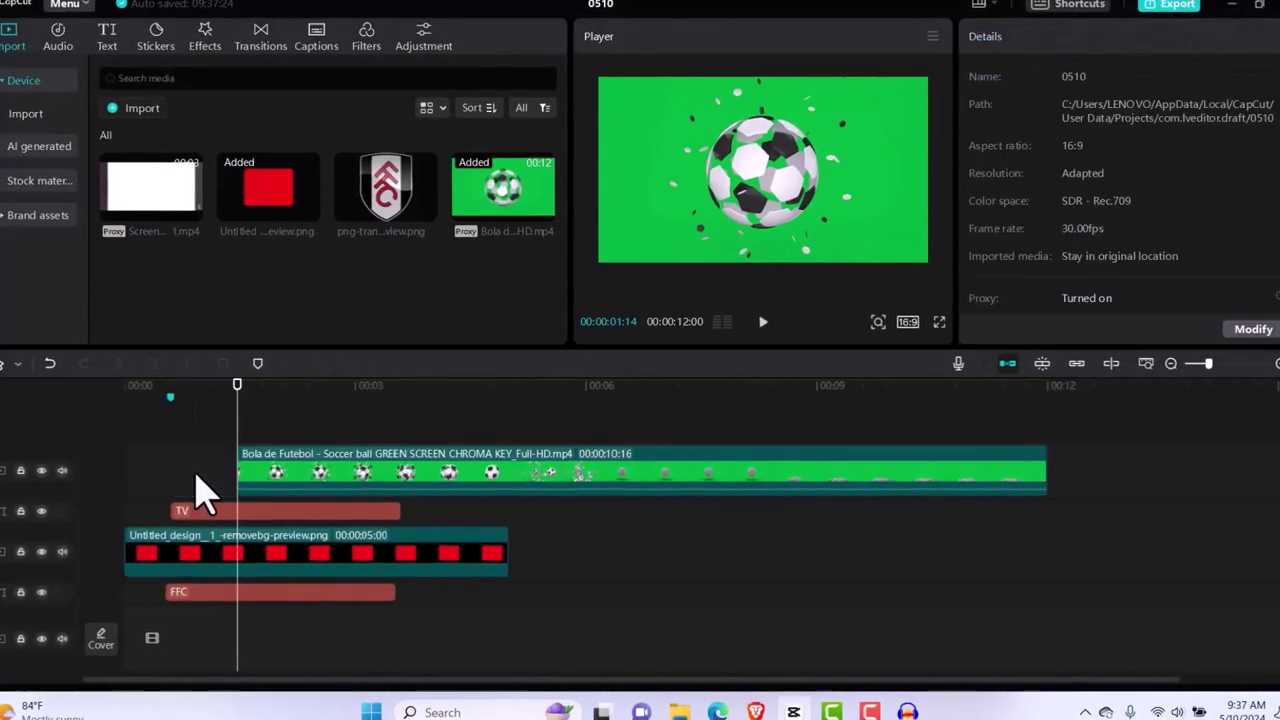
pyautogui.click(318, 490)
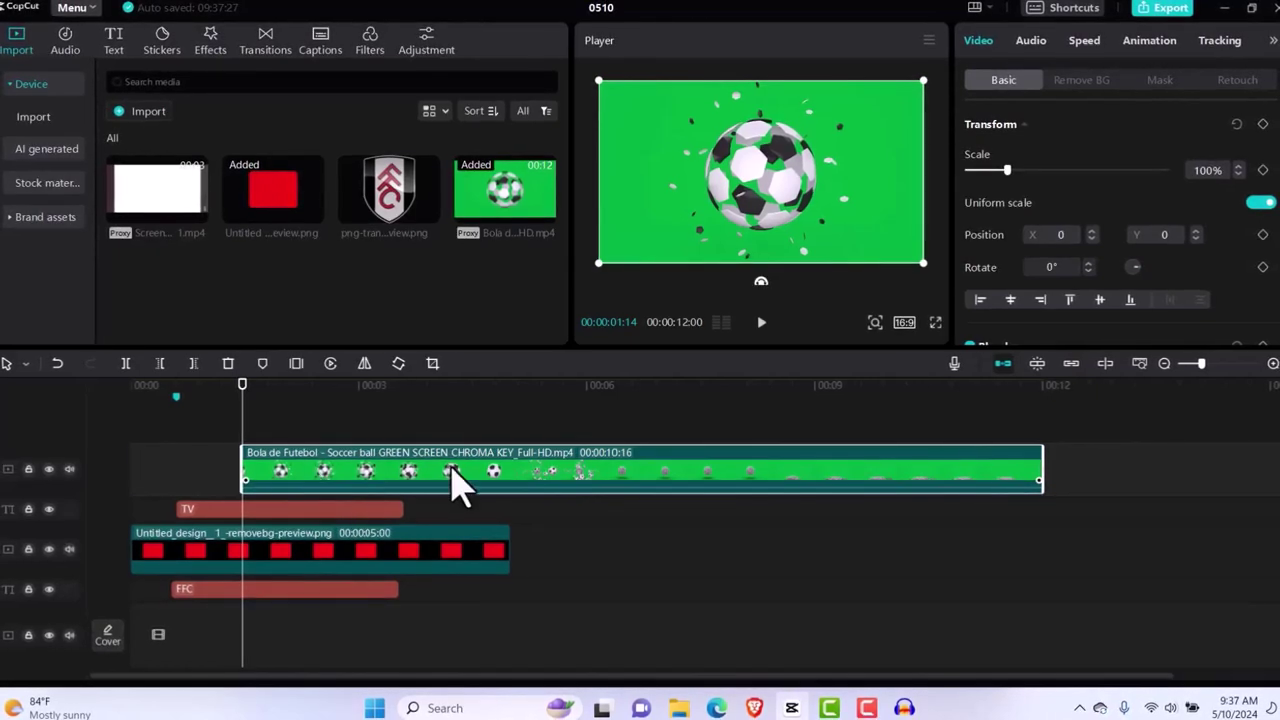
pyautogui.hotkey('ctrl', 'z')
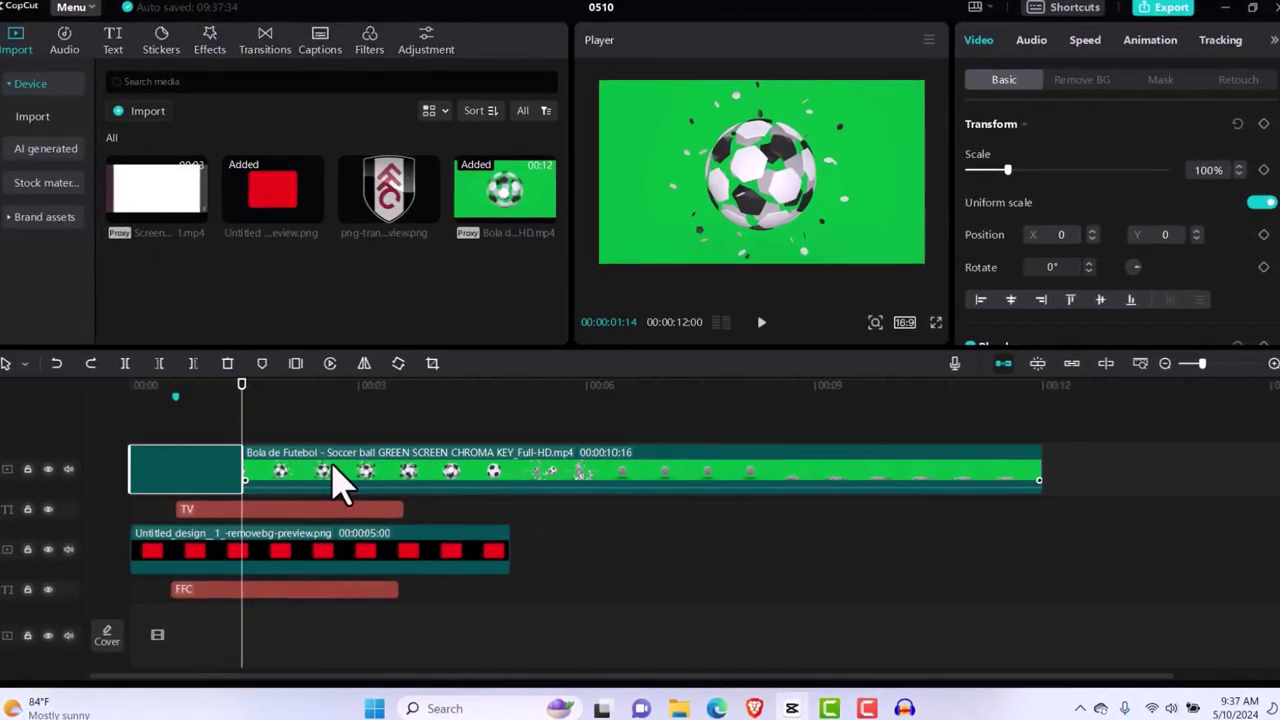
pyautogui.hotkey('ctrl', 'z')
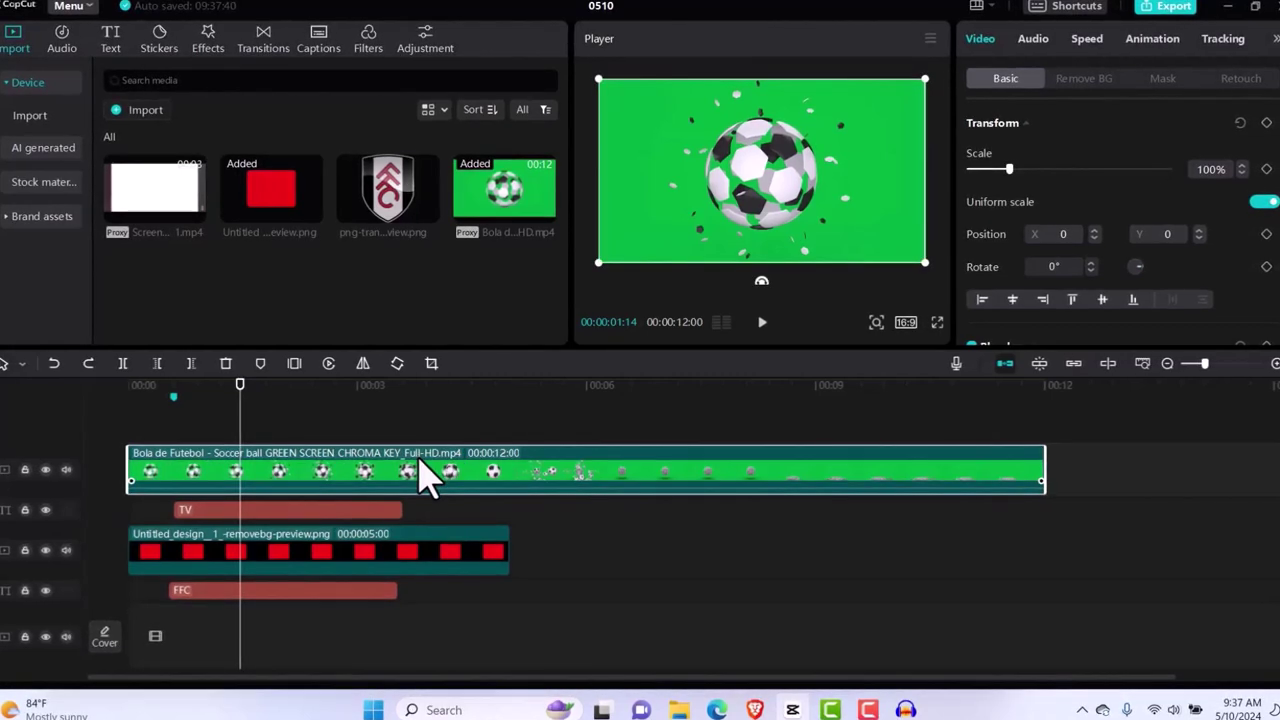
# Step: Speed up the soccer ball clip to 5.0x and shift it so it starts shortly after the TV text
pyautogui.click(1090, 40)
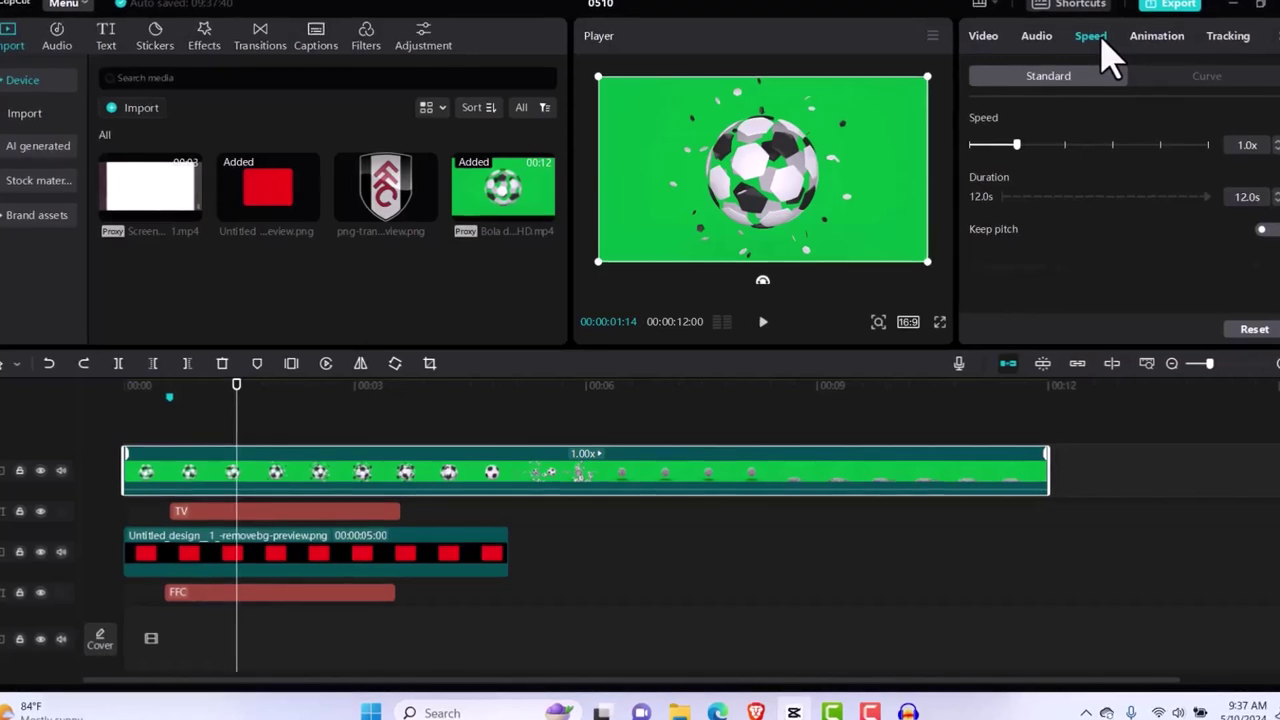
pyautogui.click(1065, 145)
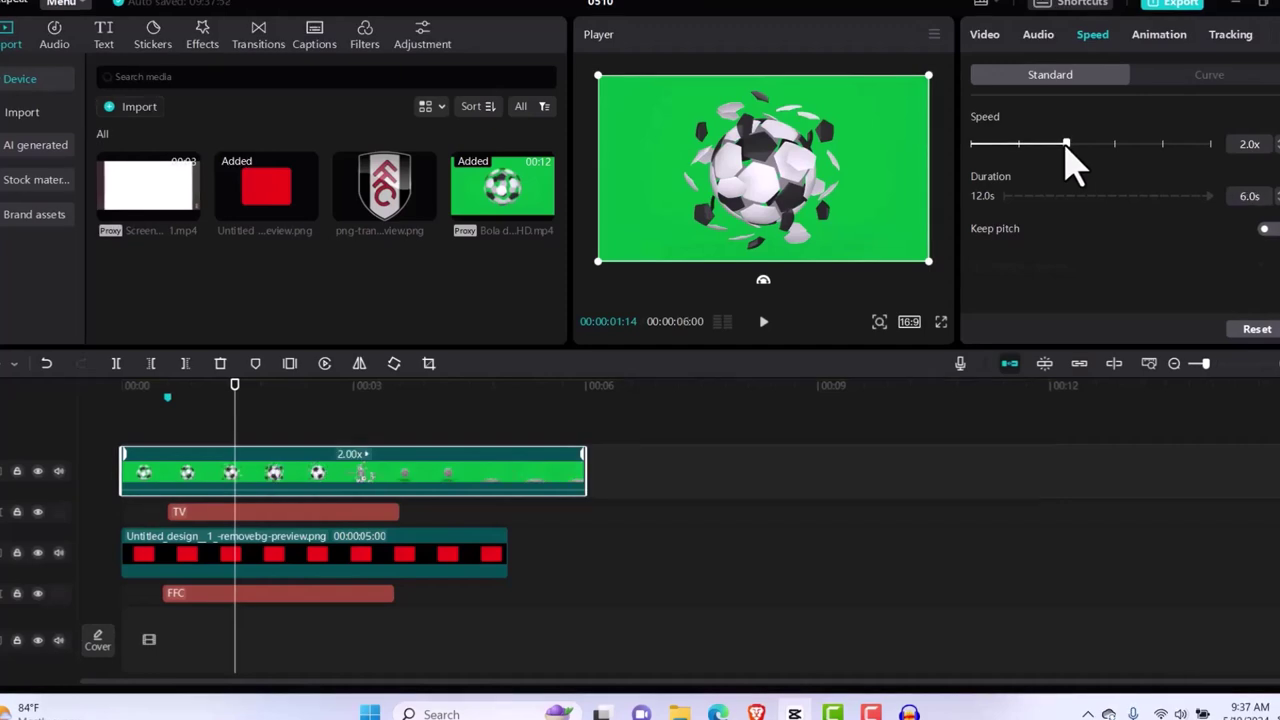
pyautogui.click(1115, 145)
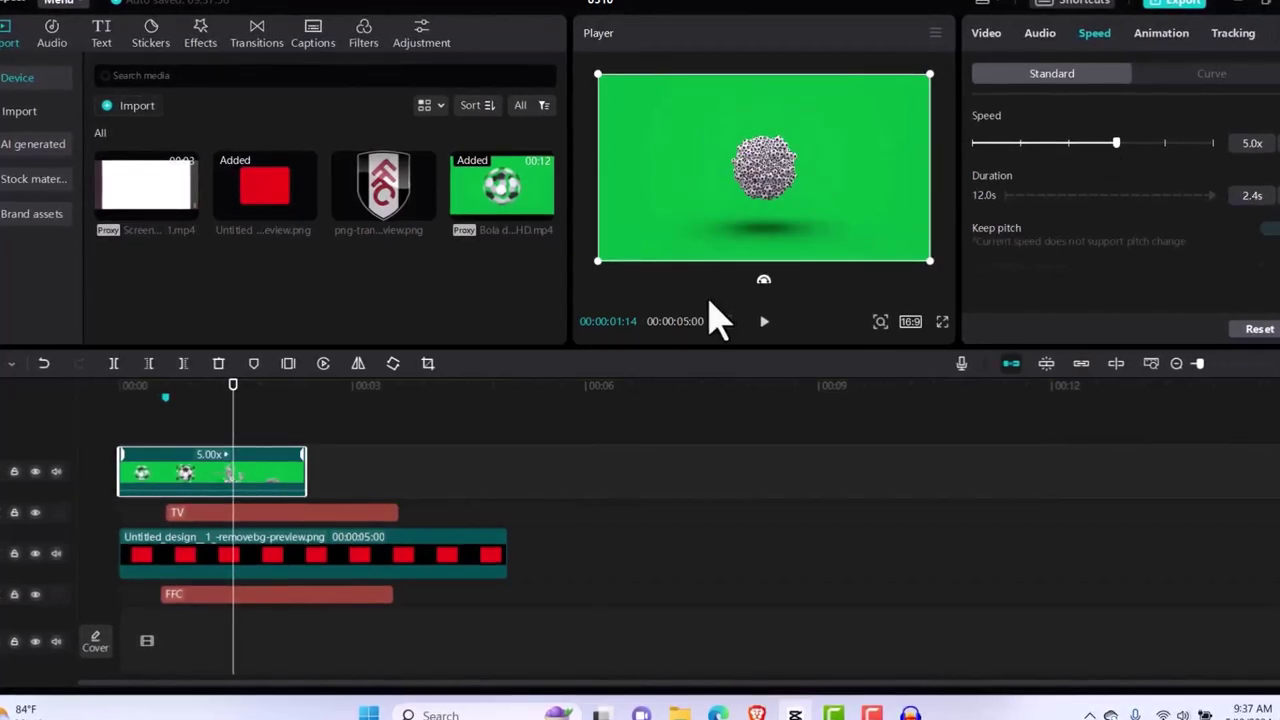
pyautogui.moveTo(166, 474); pyautogui.dragTo(256, 498)
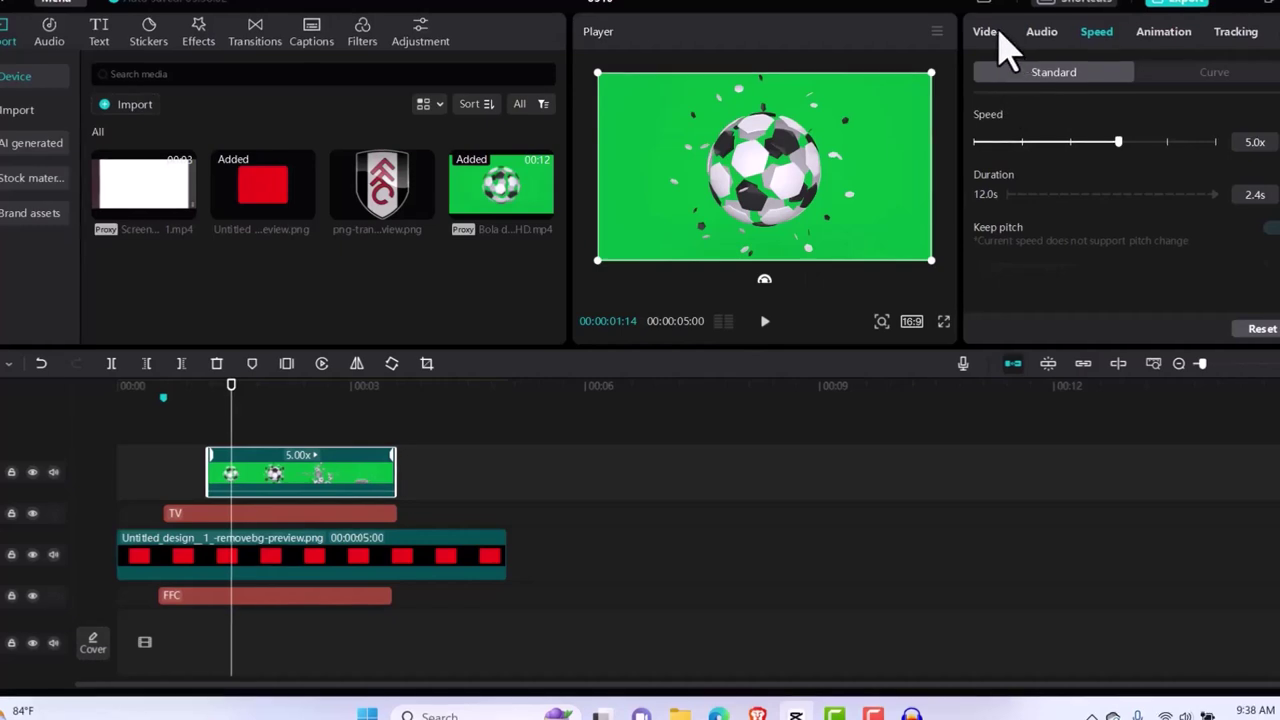
# Step: Remove the green background of the soccer ball clip with Chroma key, sampling the green beside the ball
pyautogui.click(990, 32)
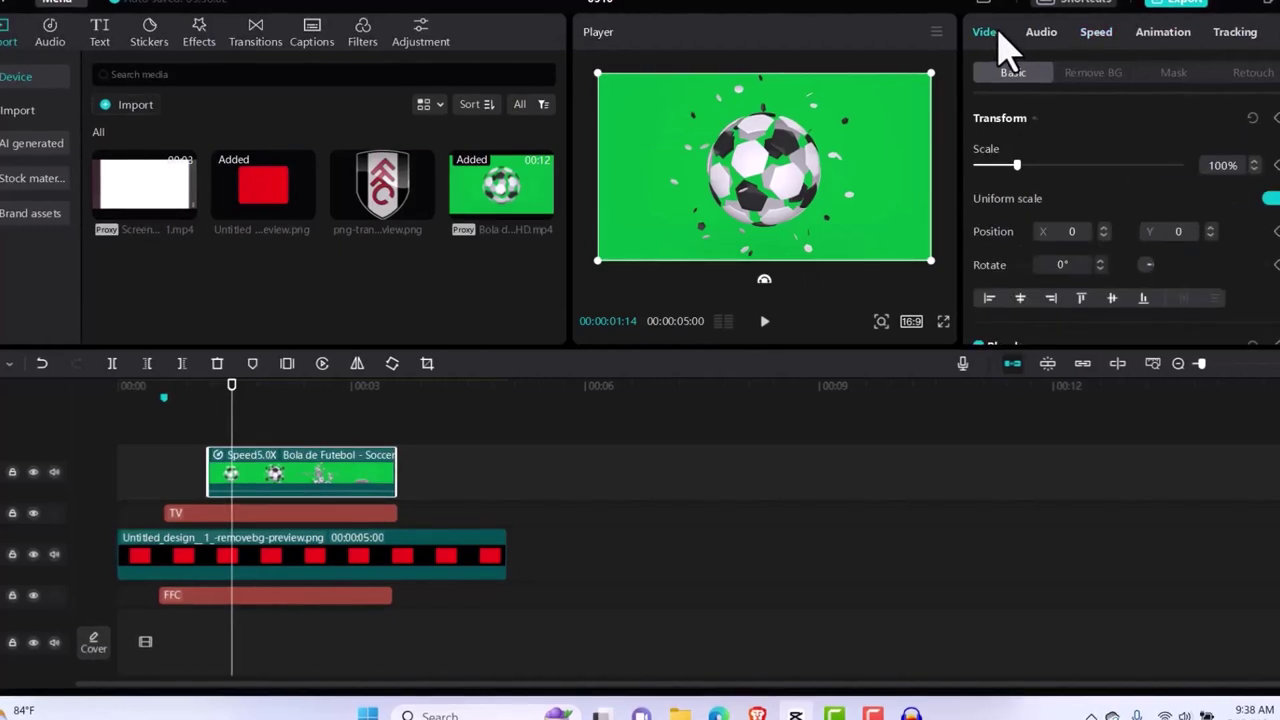
pyautogui.click(1080, 74)
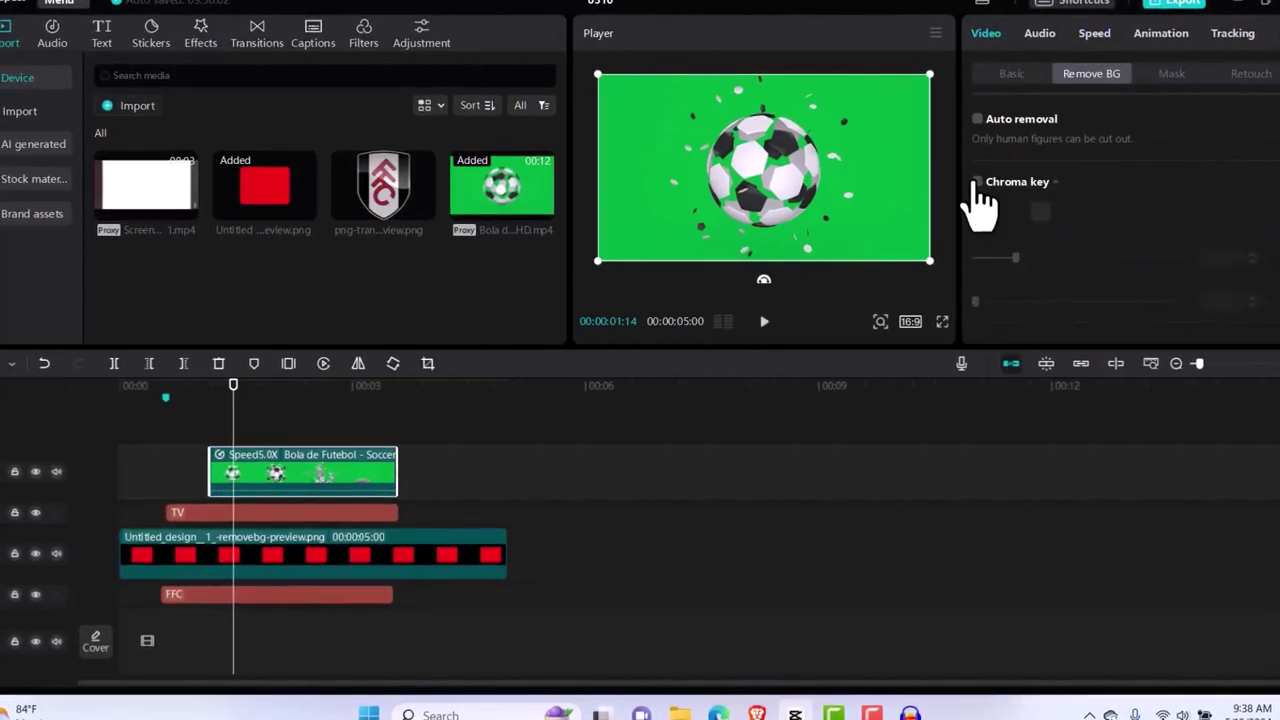
pyautogui.click(976, 183)
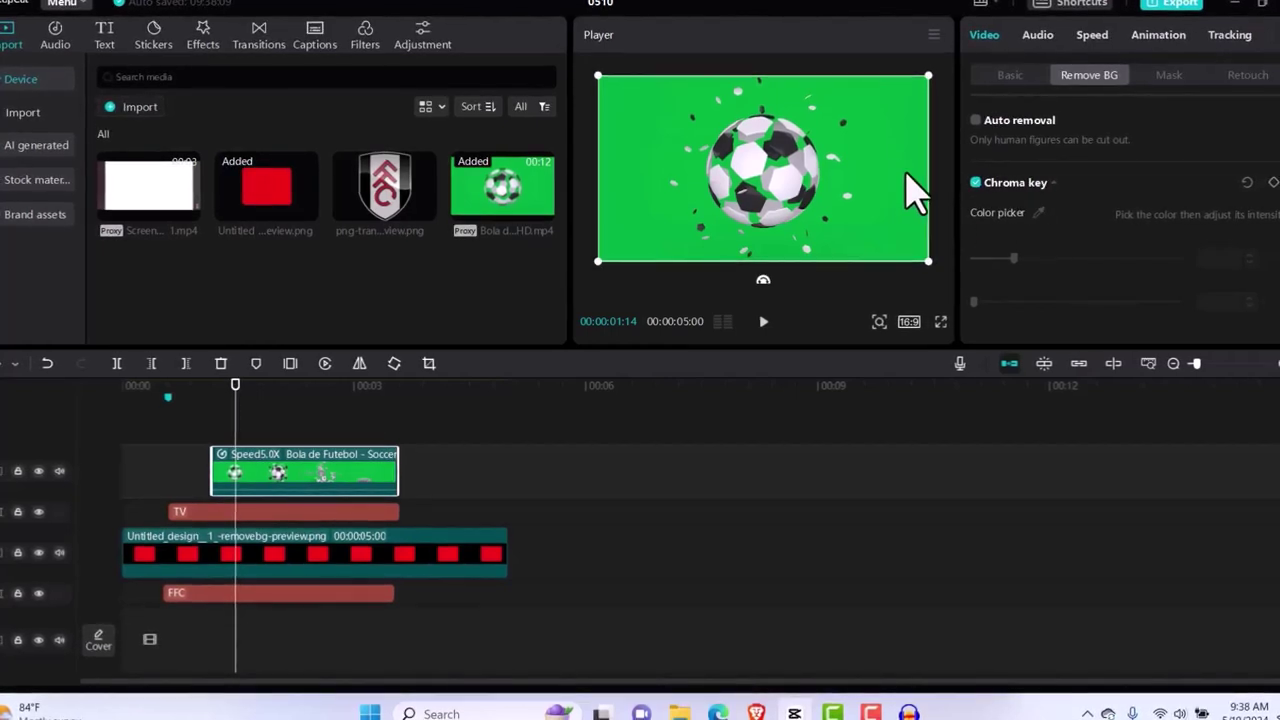
pyautogui.click(1037, 213)
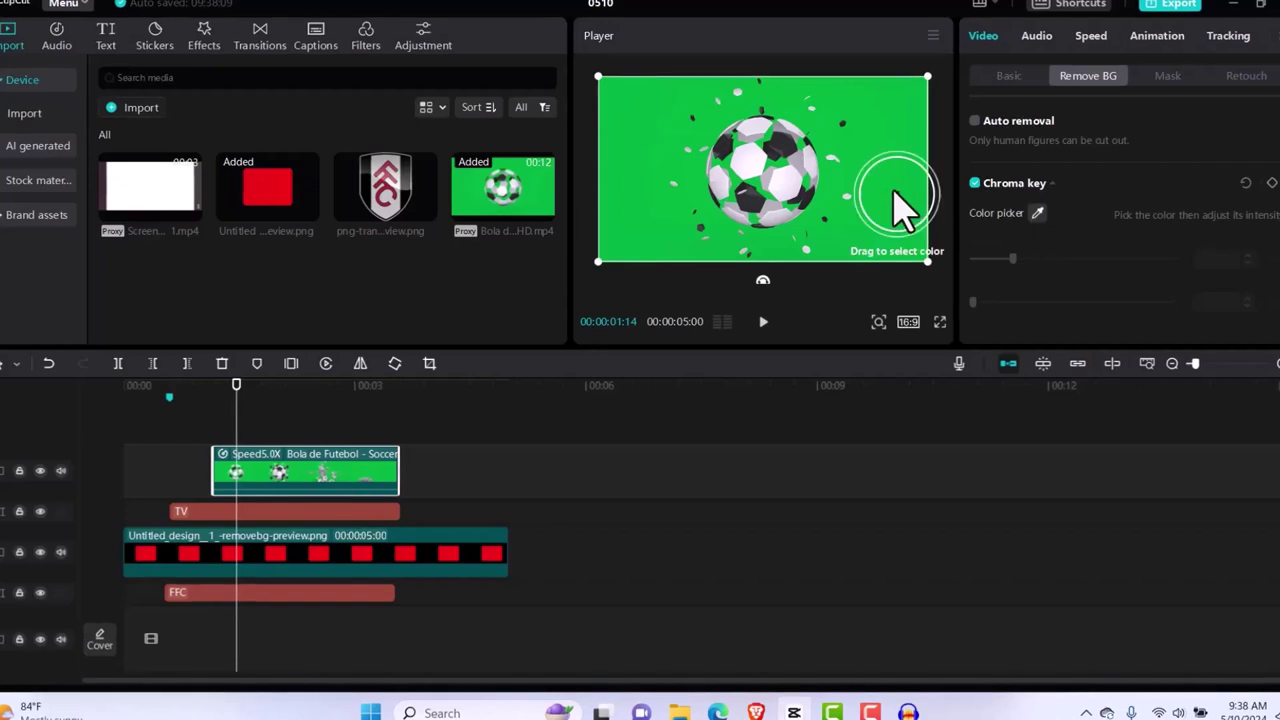
pyautogui.click(893, 197)
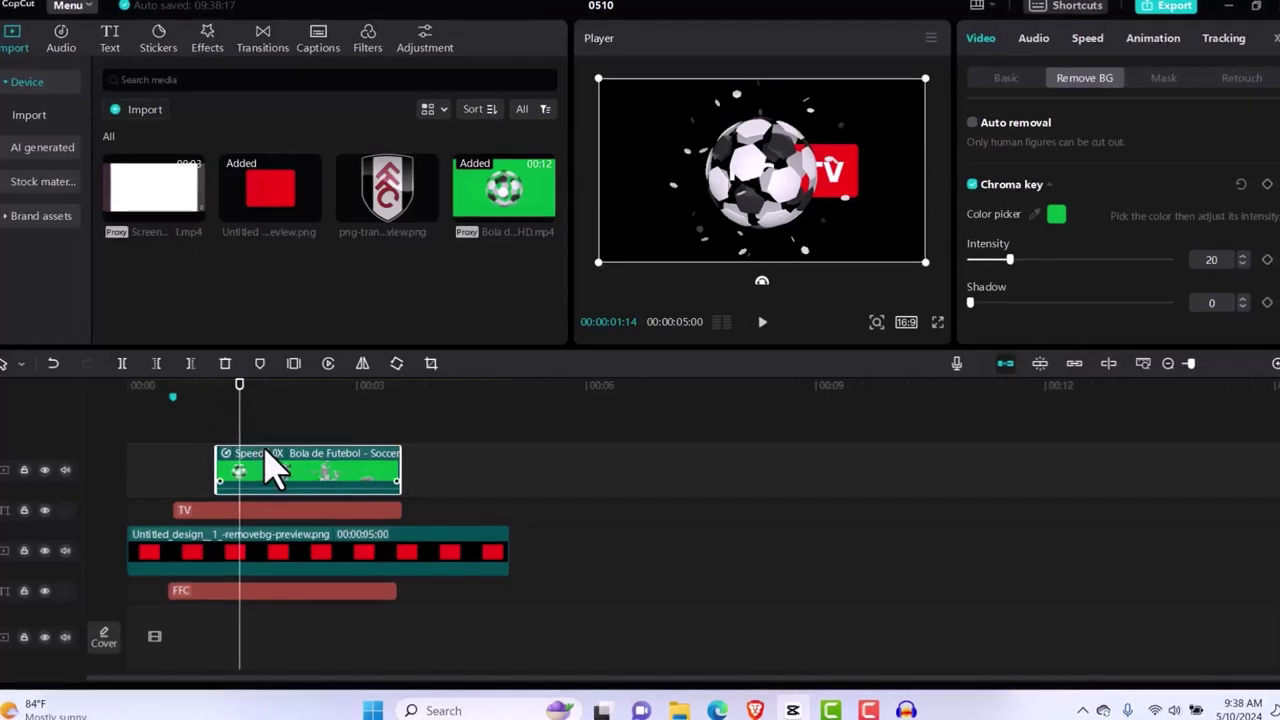
# Step: Move the soccer ball clip so that it starts at 00:00:01:01
pyautogui.moveTo(237, 397); pyautogui.dragTo(186, 409)
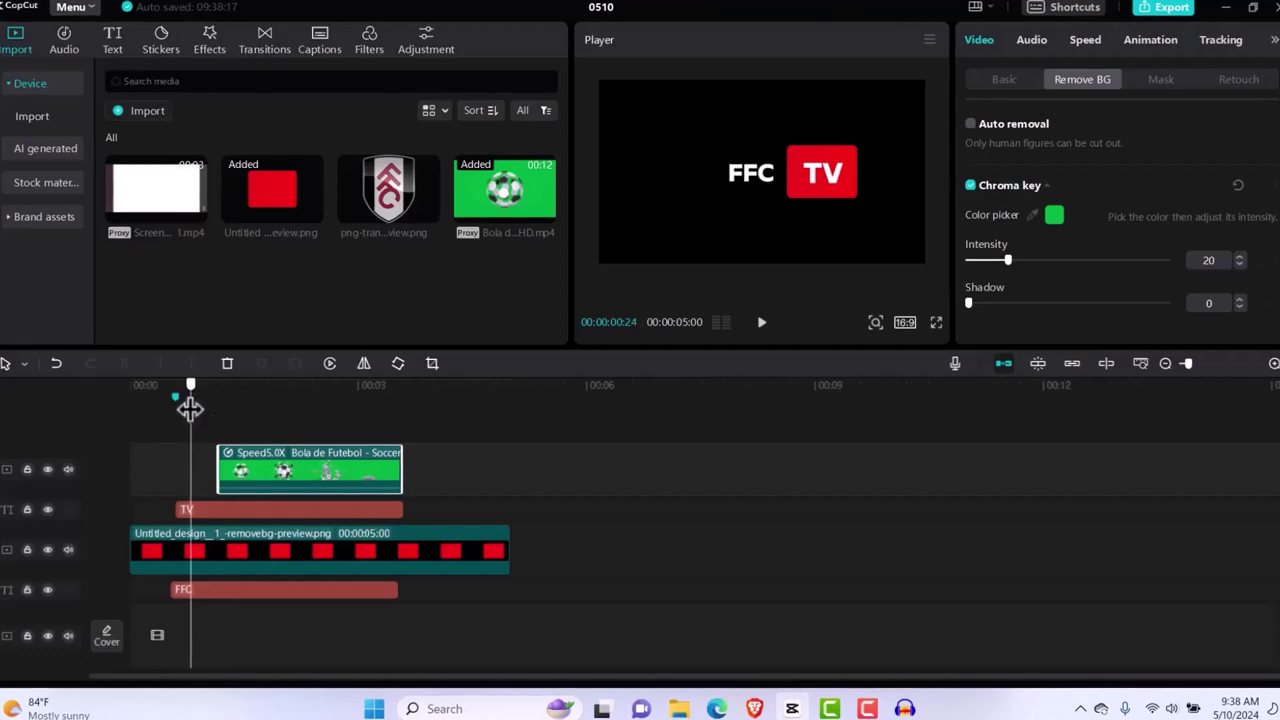
pyautogui.moveTo(220, 408); pyautogui.dragTo(230, 408)
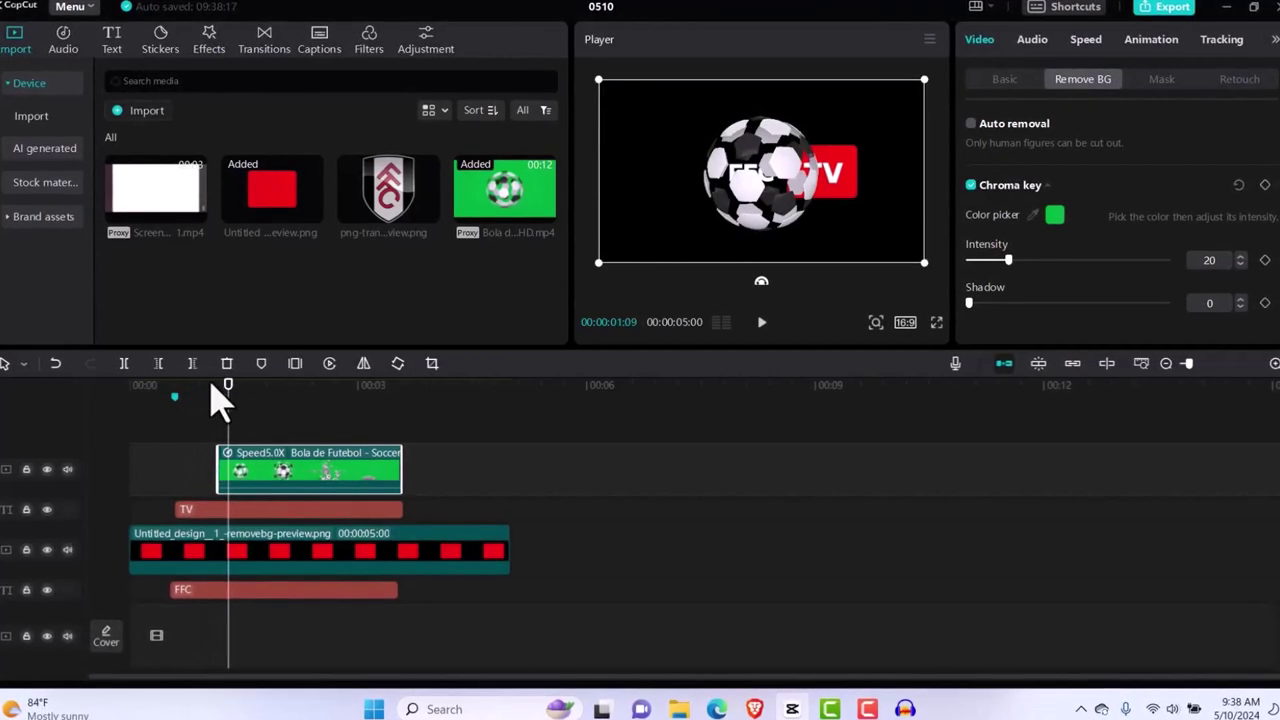
pyautogui.moveTo(227, 388); pyautogui.dragTo(206, 402)
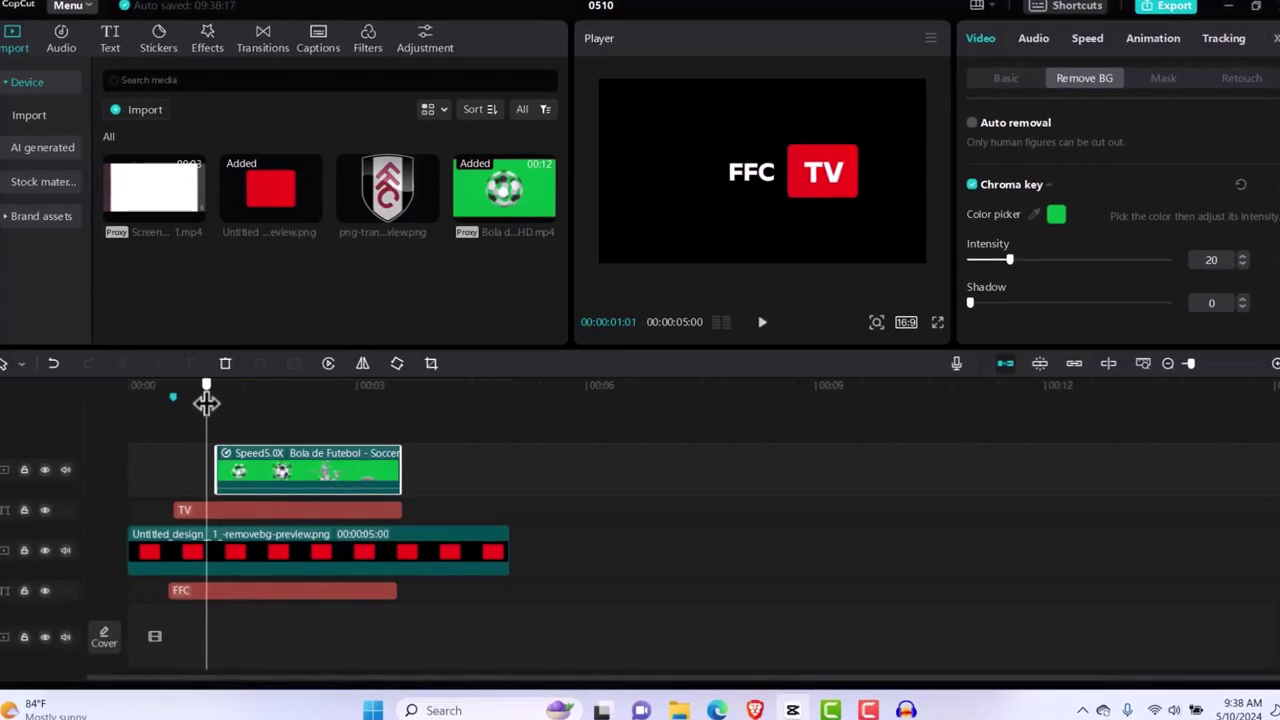
pyautogui.click(270, 478)
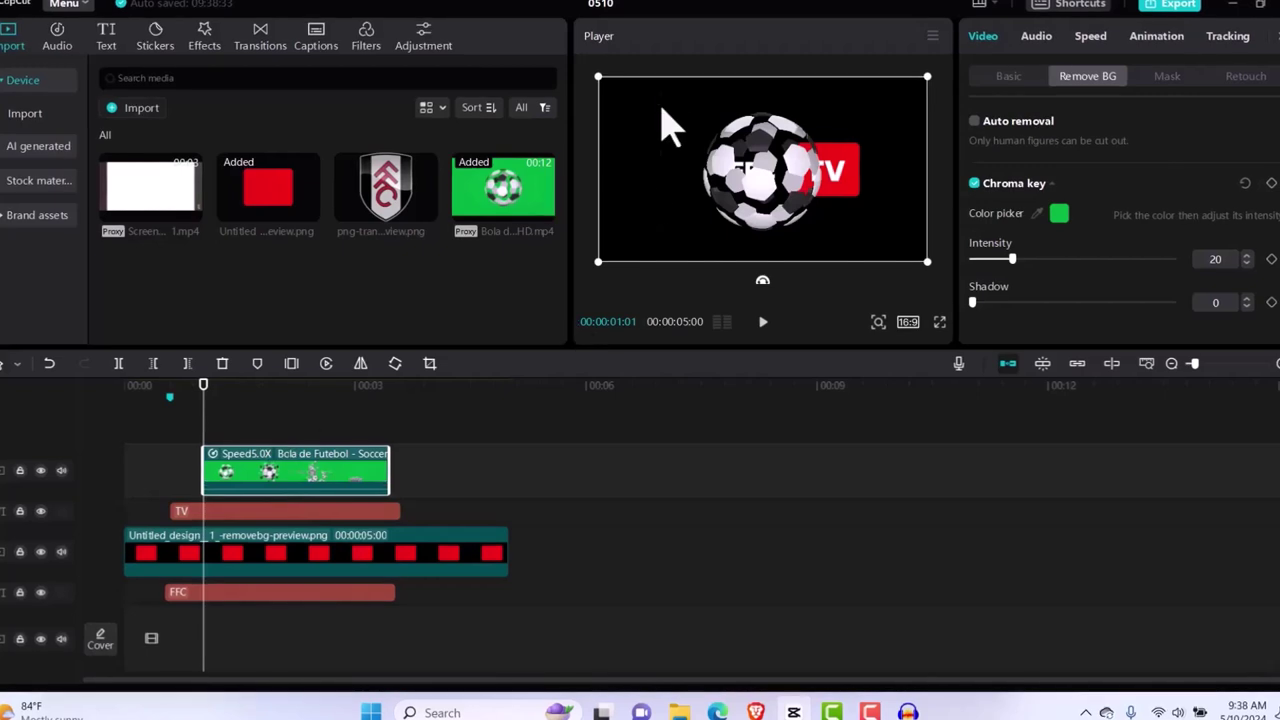
# Step: Shrink the ball to 23%, keyframe it at X 292, Y -312 at 00:00:01:01, and move it to X 1099, Y 272 at 00:00:01:05
pyautogui.moveTo(600, 77); pyautogui.dragTo(737, 153)
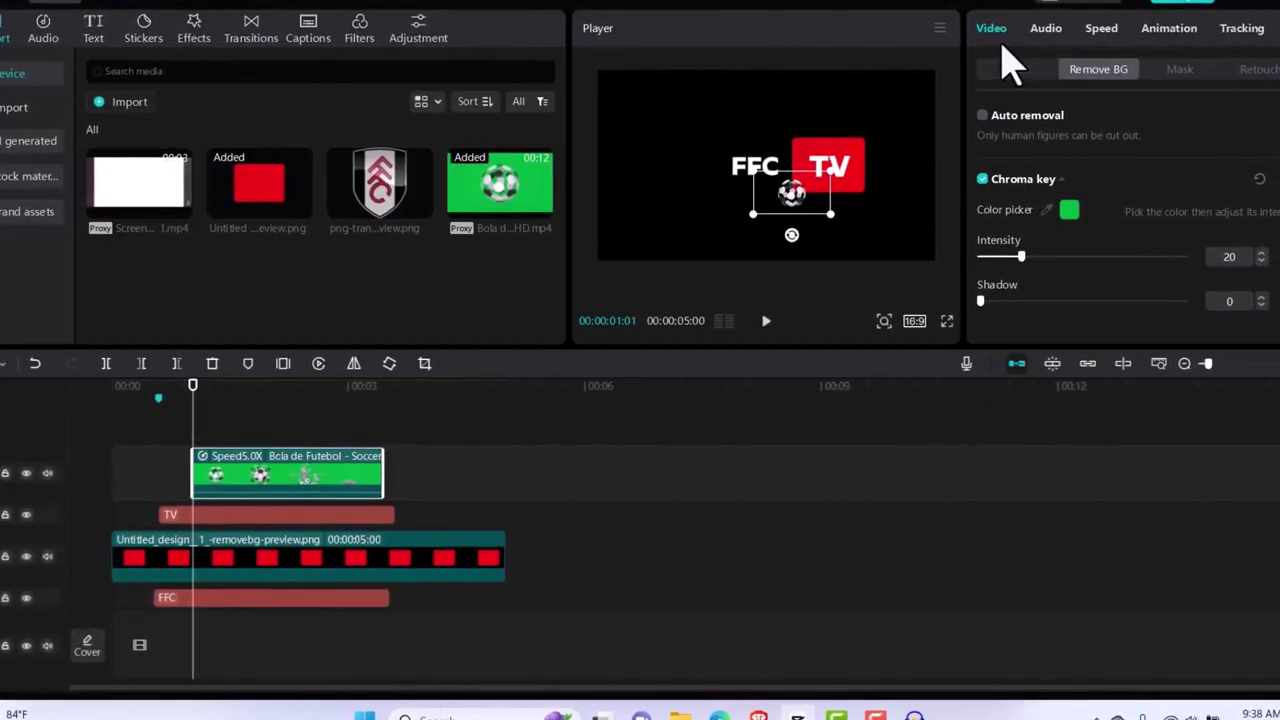
pyautogui.click(1016, 70)
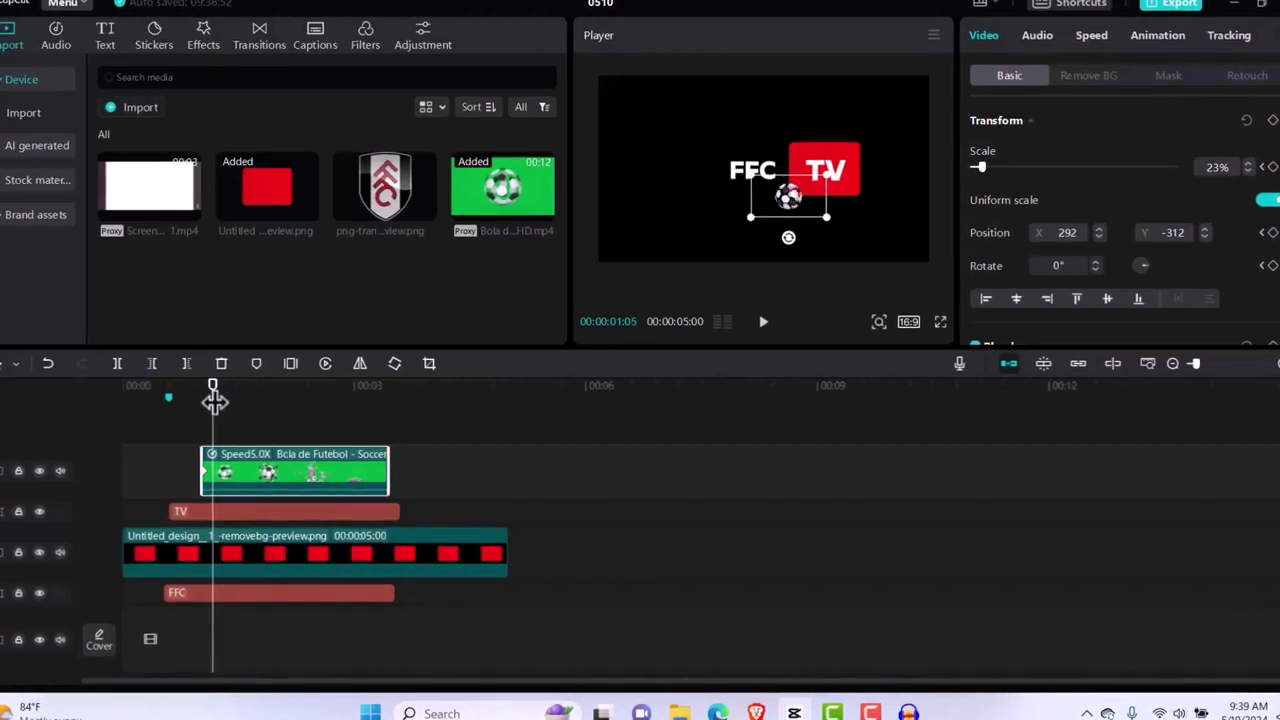
pyautogui.moveTo(789, 238); pyautogui.dragTo(806, 229)
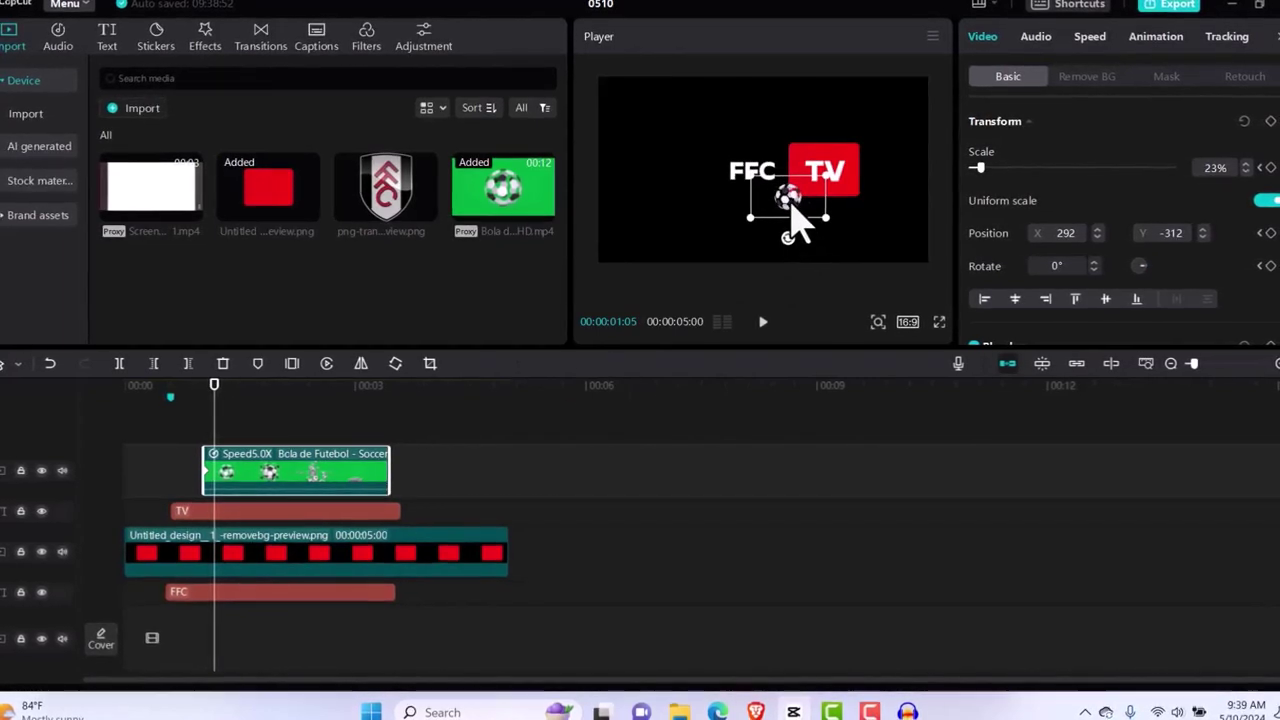
pyautogui.moveTo(823, 182); pyautogui.dragTo(859, 156)
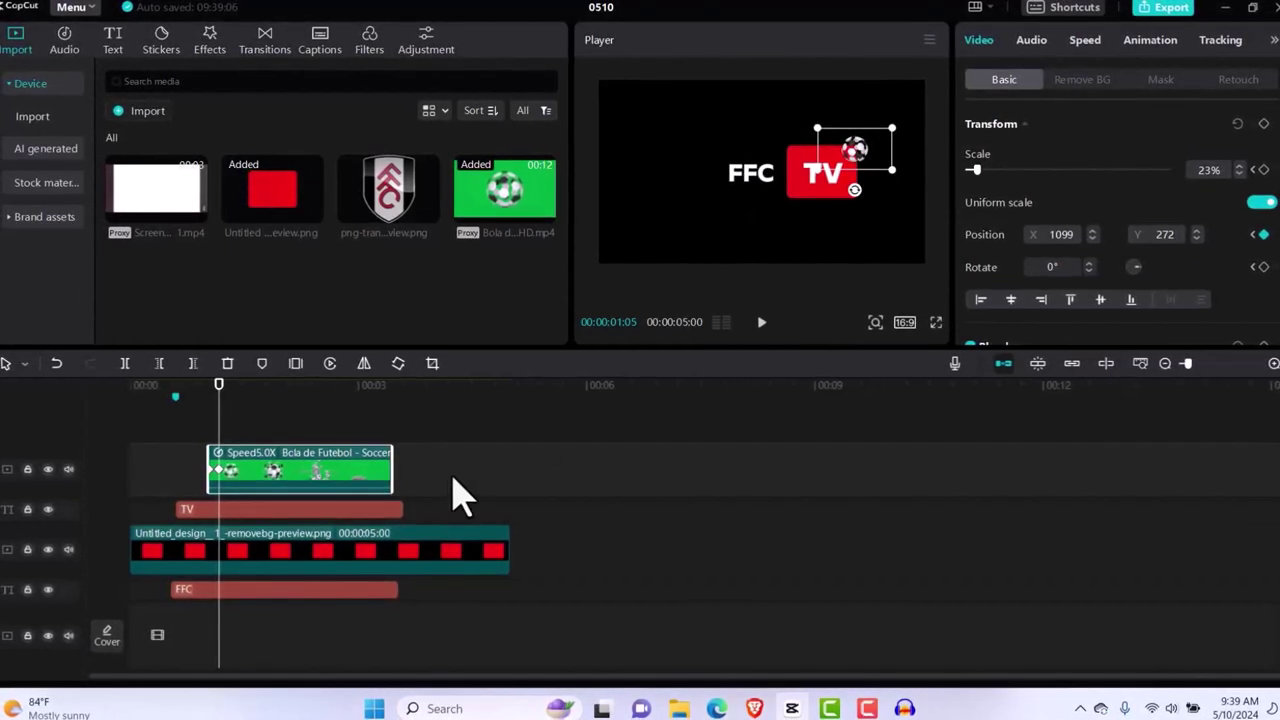
# Step: Add a position keyframe at 00:00:01:19 that lowers the ball to X 1069, Y -141 on the red rectangle's lower right corner
pyautogui.moveTo(222, 399); pyautogui.dragTo(345, 412)
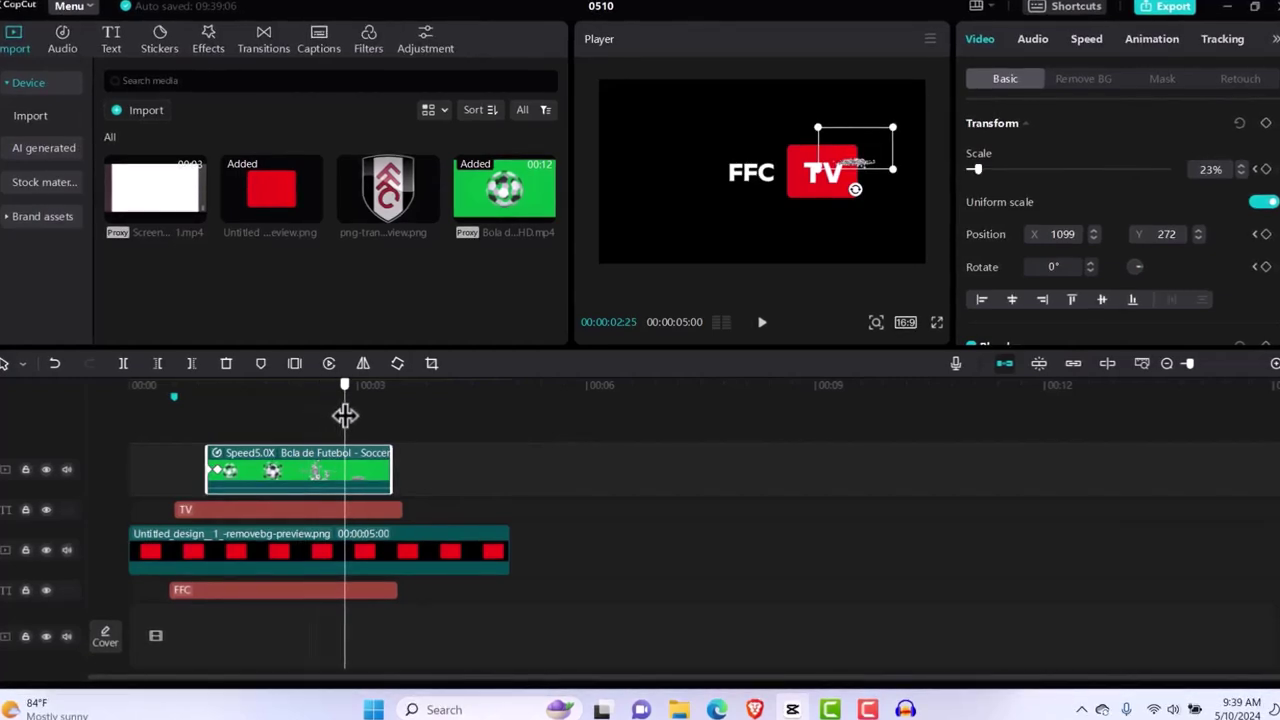
pyautogui.moveTo(344, 413); pyautogui.dragTo(252, 425)
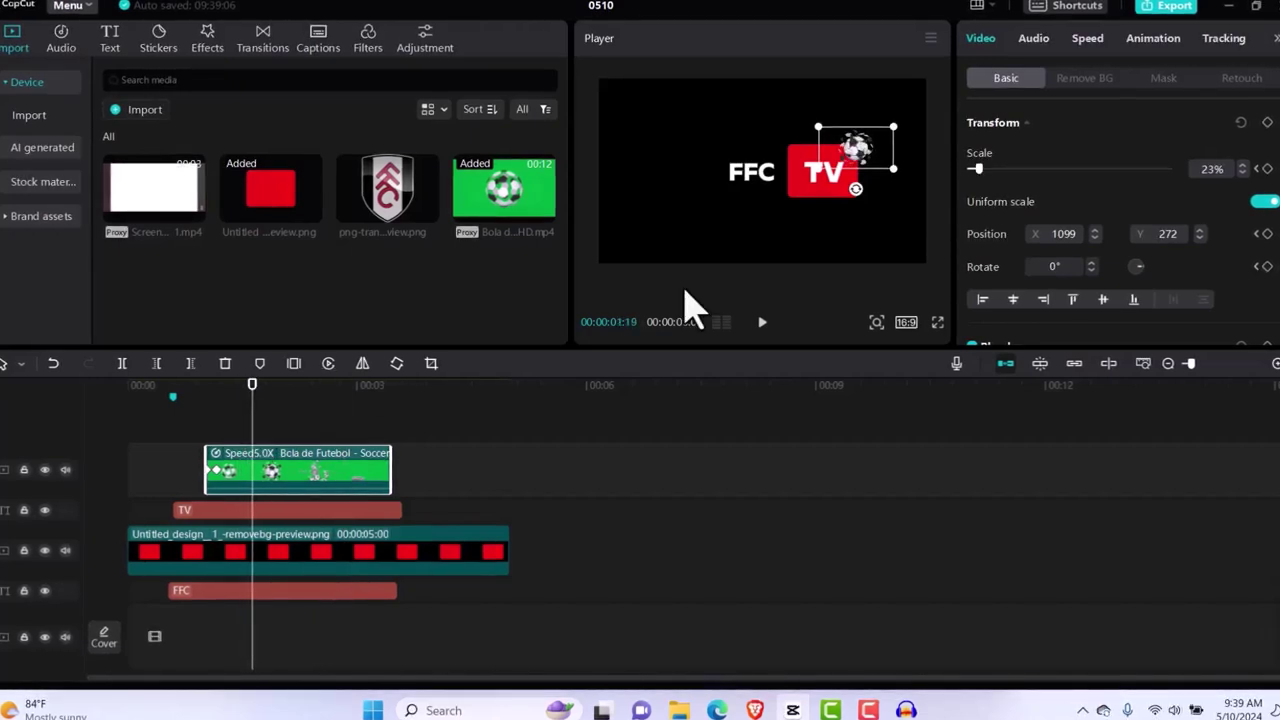
pyautogui.moveTo(859, 160); pyautogui.dragTo(858, 198)
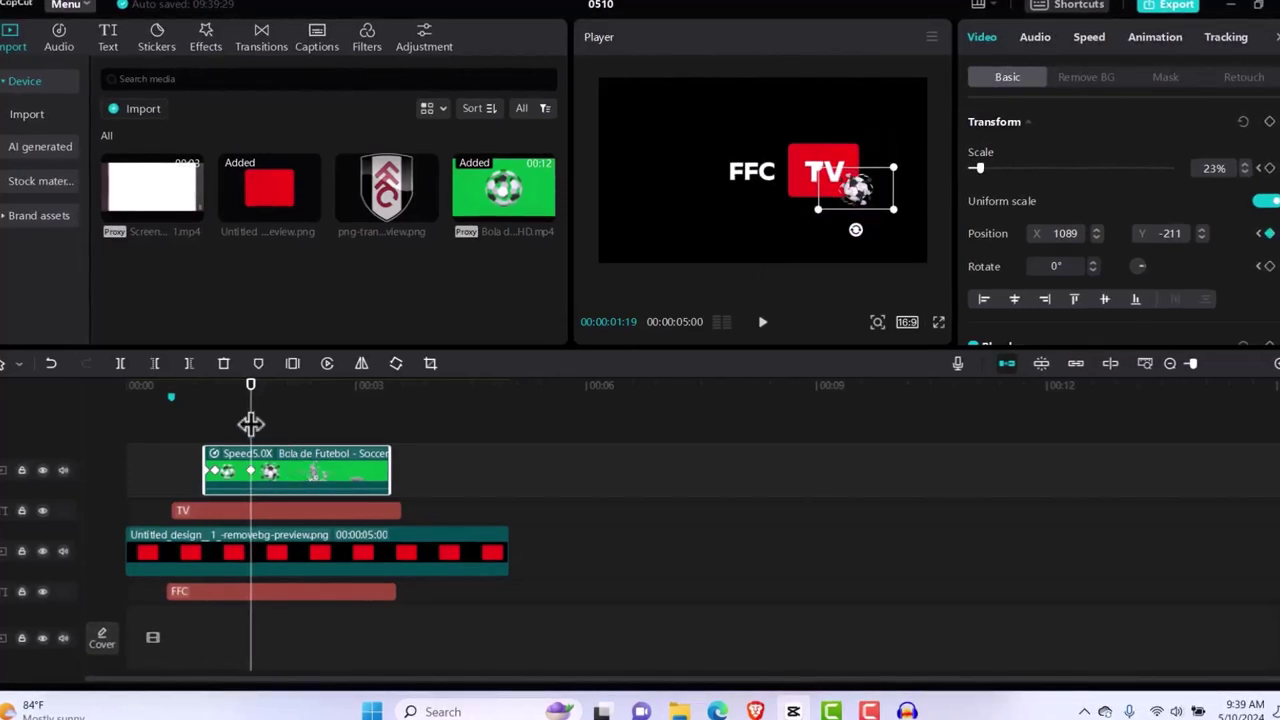
pyautogui.moveTo(251, 400); pyautogui.dragTo(385, 408)
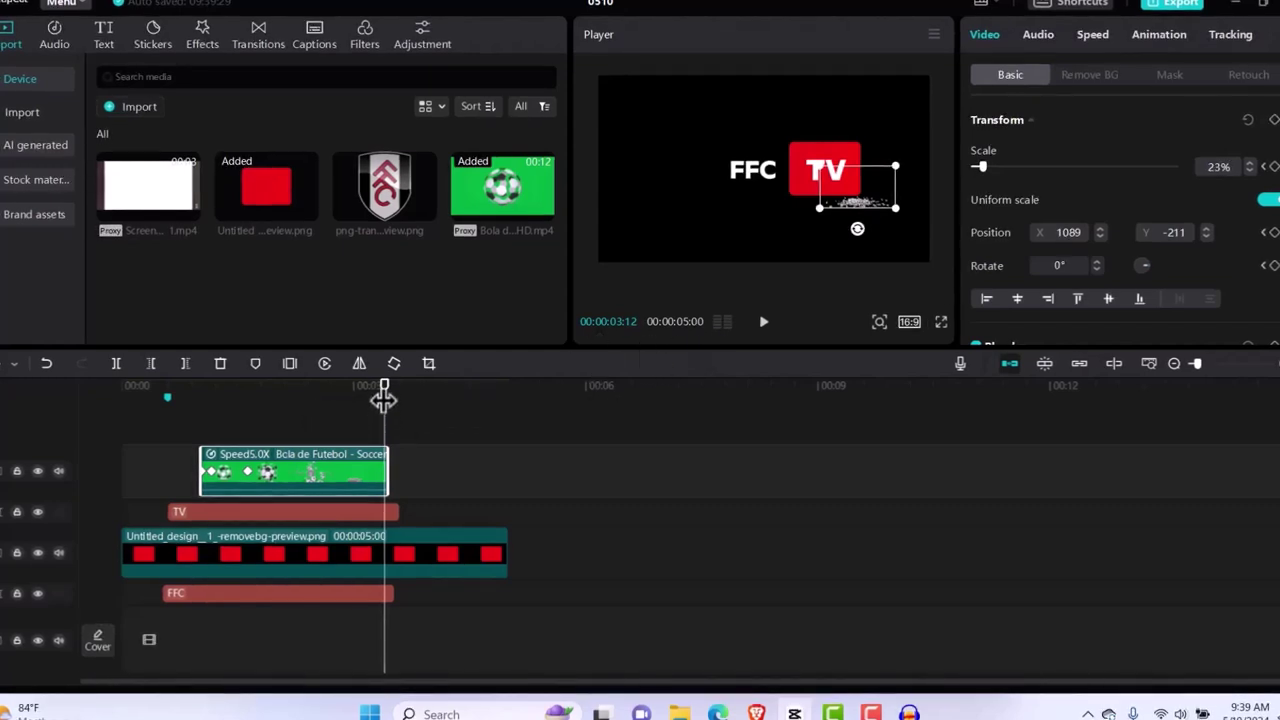
pyautogui.moveTo(264, 422); pyautogui.dragTo(254, 423)
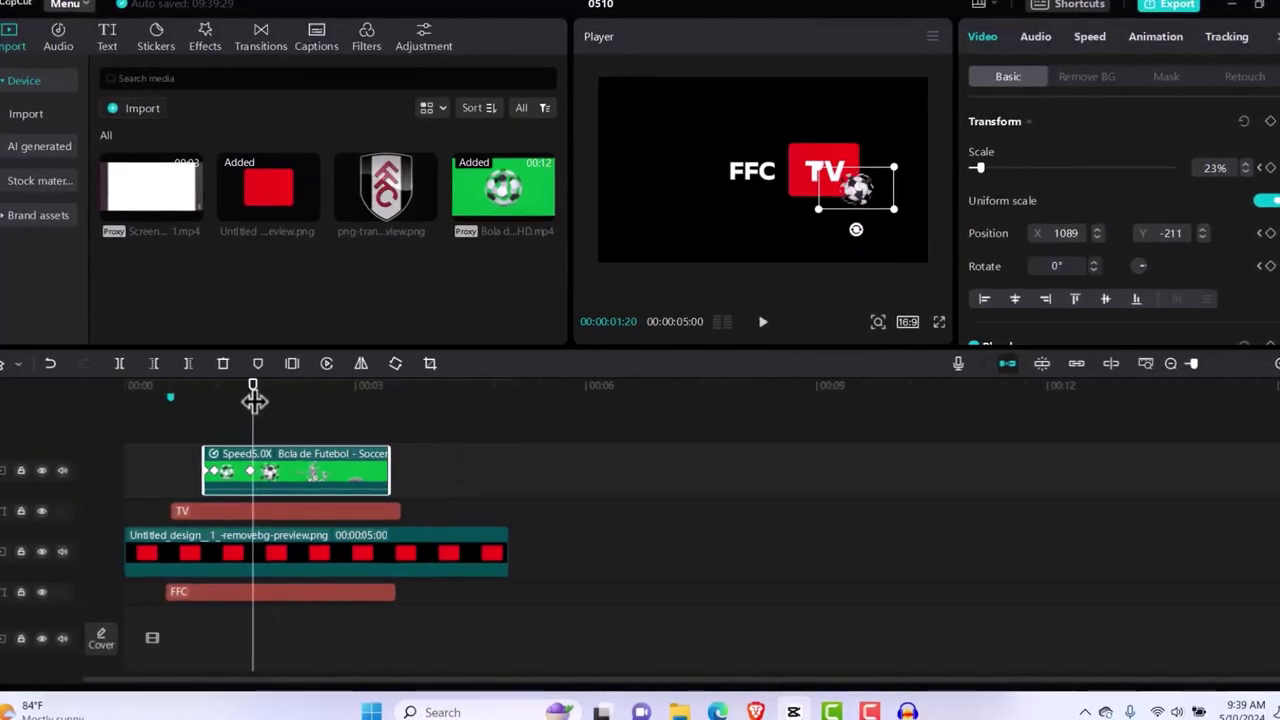
pyautogui.moveTo(248, 400); pyautogui.dragTo(253, 400)
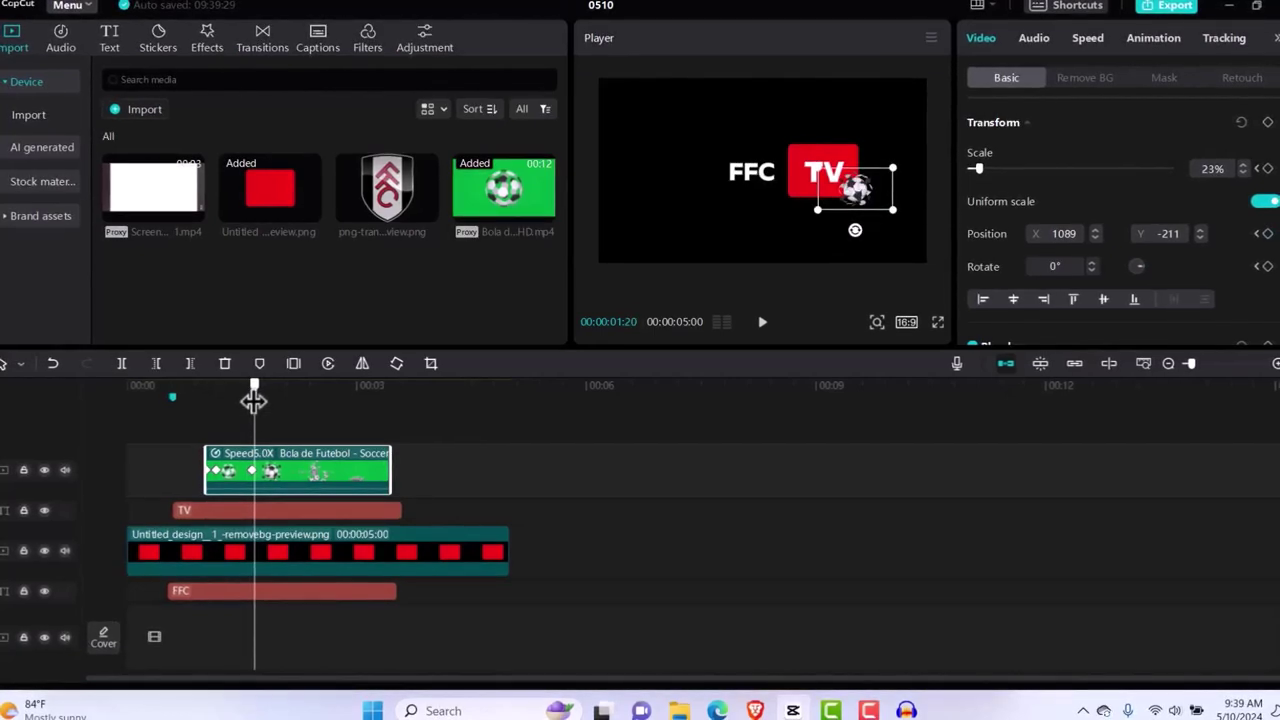
pyautogui.moveTo(254, 400); pyautogui.dragTo(252, 400)
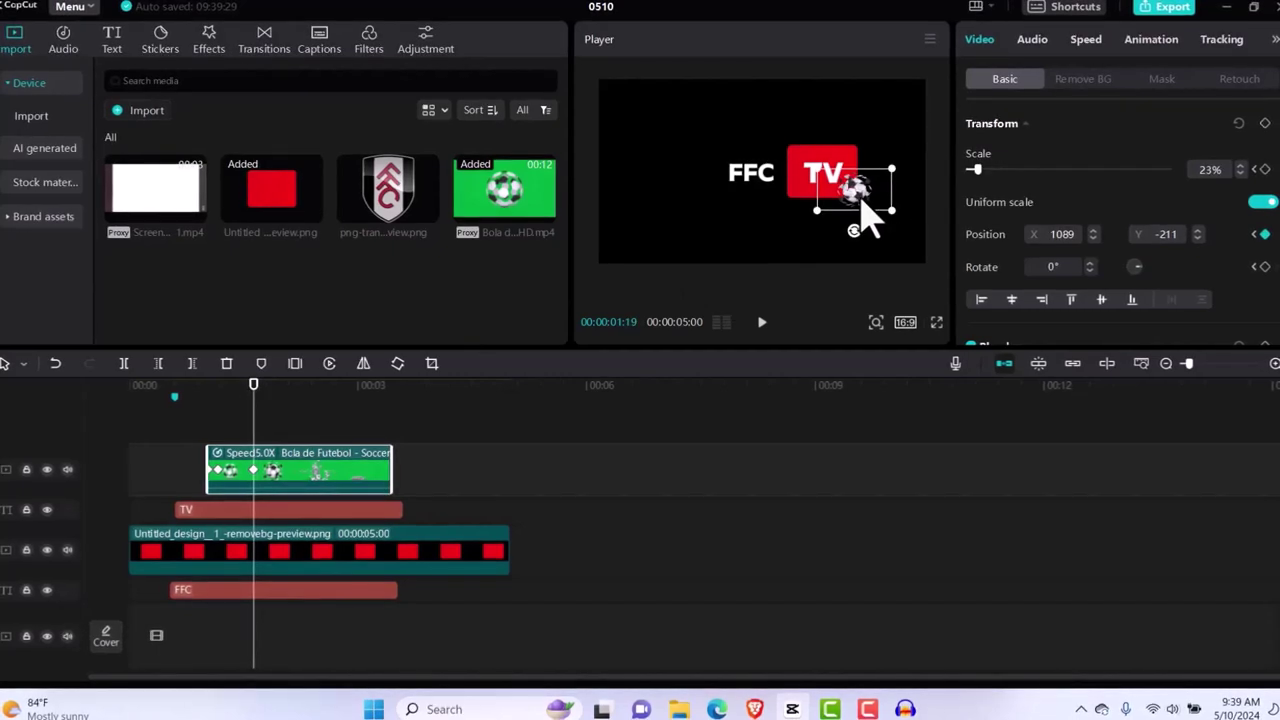
pyautogui.moveTo(870, 214); pyautogui.dragTo(858, 198)
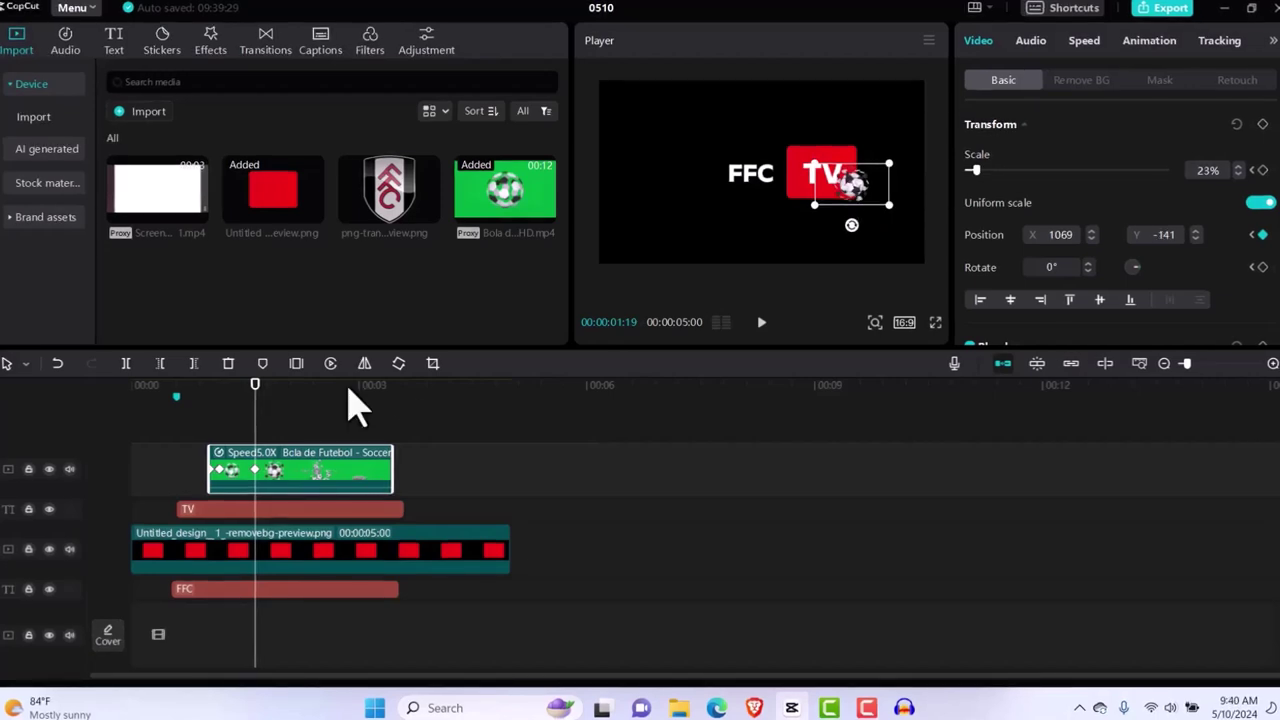
# Step: Split all timeline clips at 00:00:03:01
pyautogui.moveTo(254, 392); pyautogui.dragTo(361, 418)
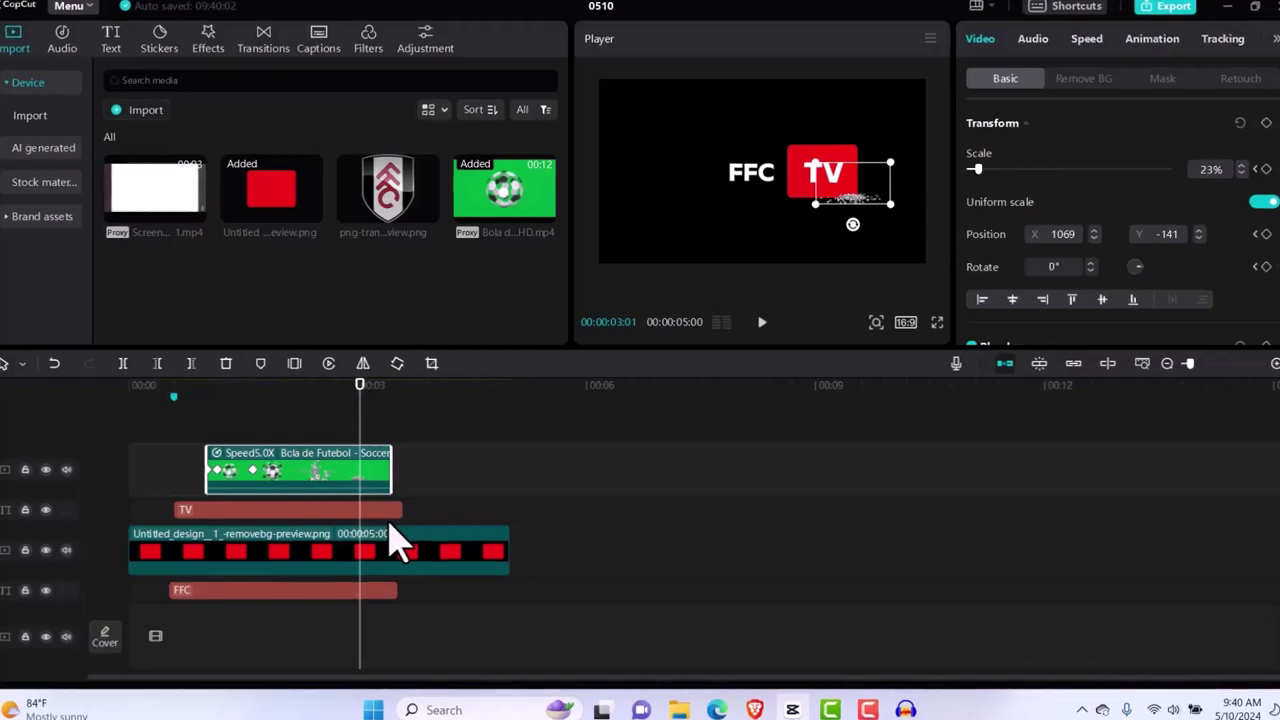
pyautogui.hotkey('ctrl', 'a')
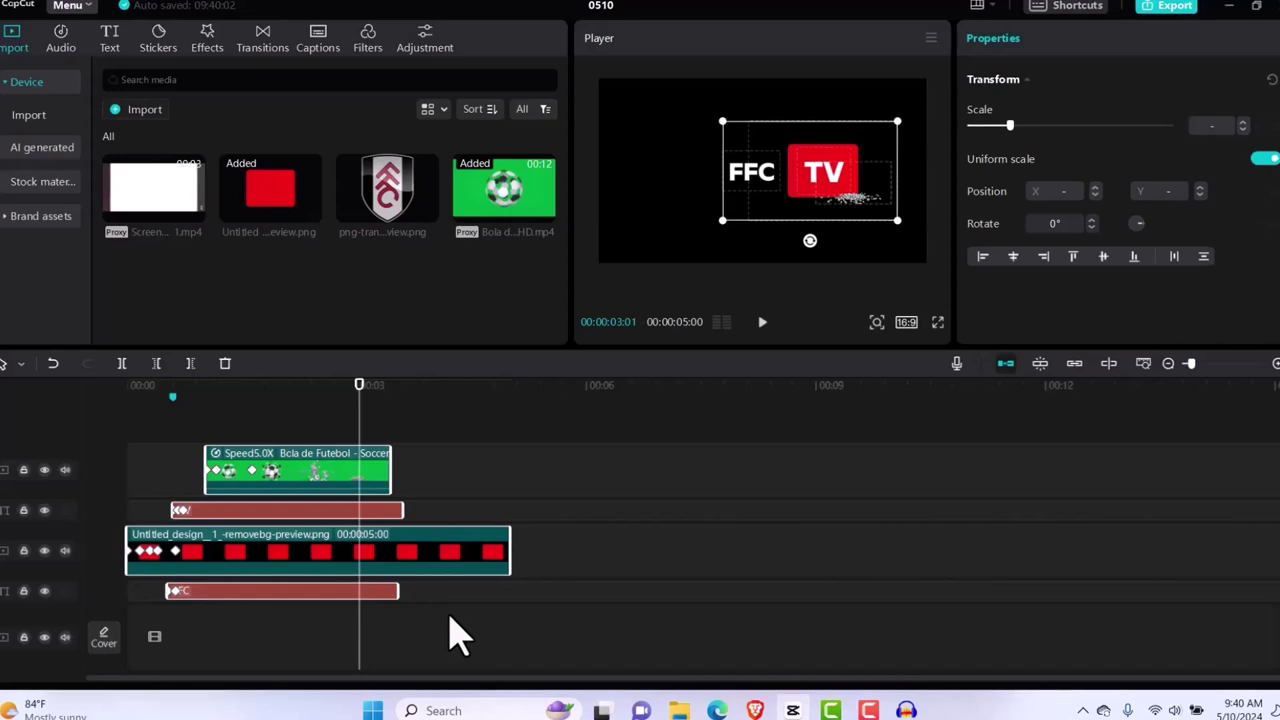
pyautogui.hotkey('ctrl', 'b')
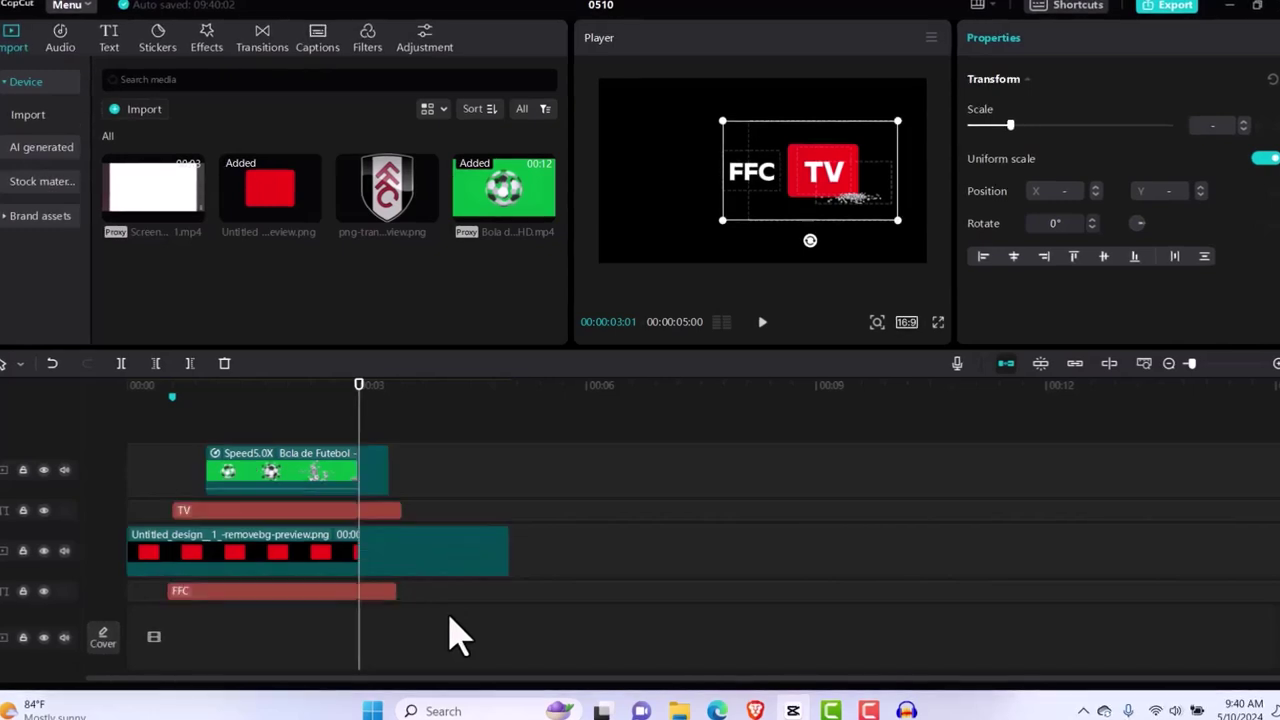
# Step: Delete the clip remainders after 00:00:03:01 and play the graphic from the start
pyautogui.press('Delete')
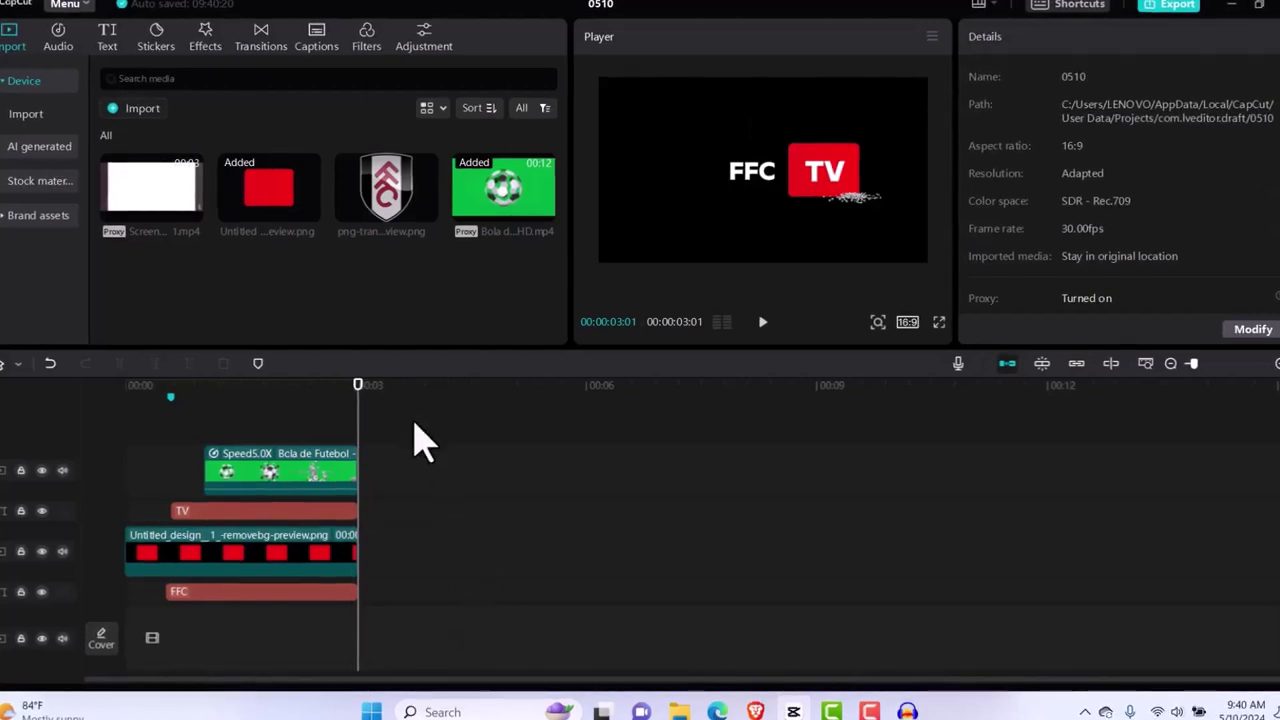
pyautogui.moveTo(357, 400); pyautogui.dragTo(103, 402)
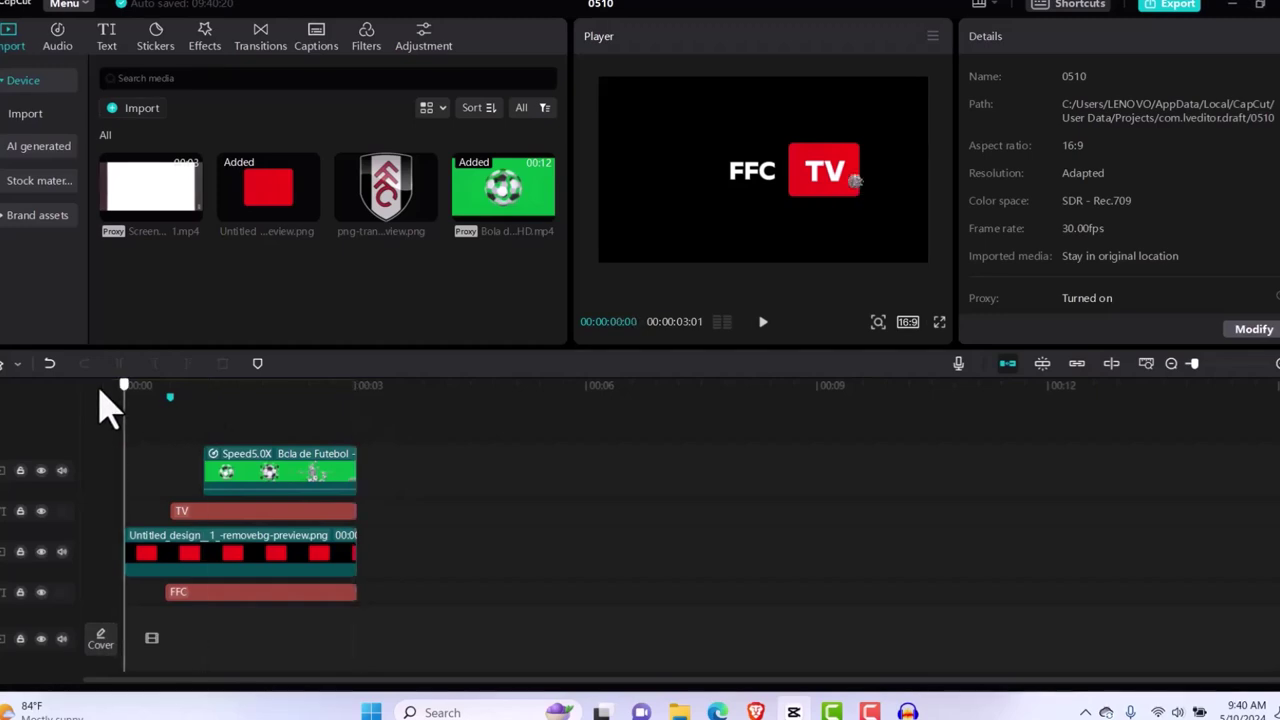
pyautogui.click(763, 322)
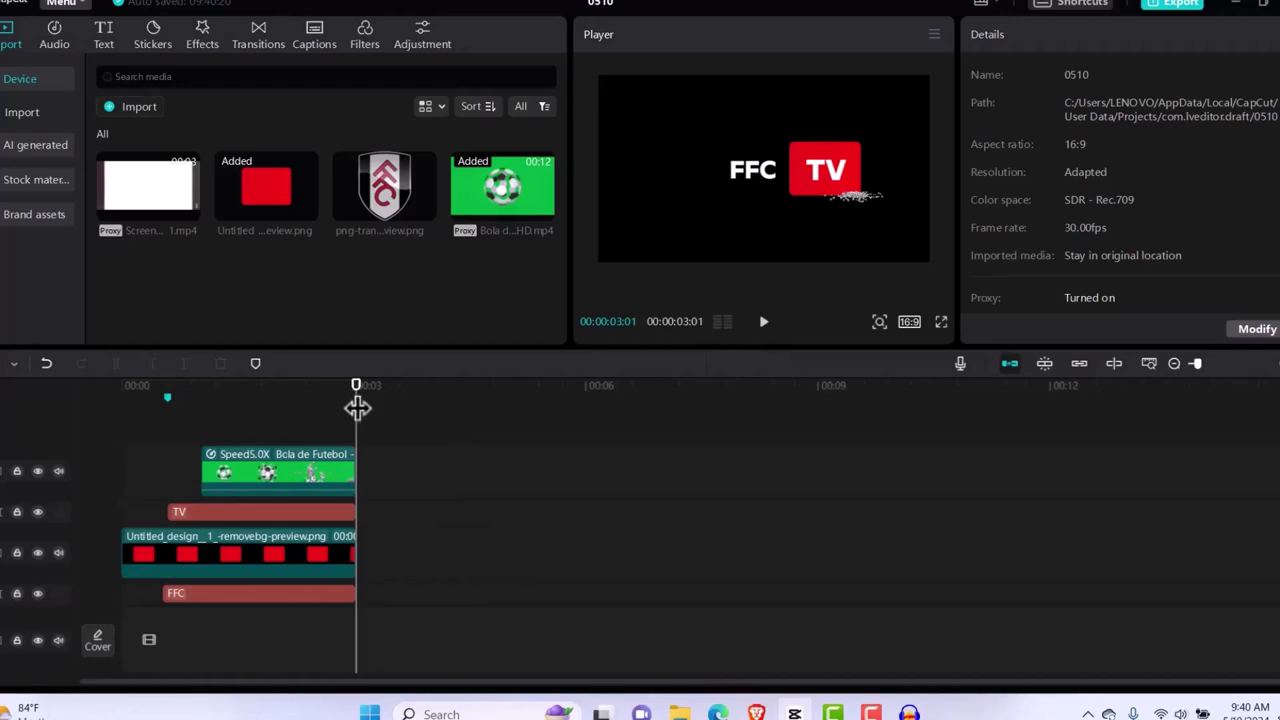
# Step: Show the keyframe animation of the red rectangle clip, with the timeline enlarged enough to separate its keyframes
pyautogui.click(193, 562)
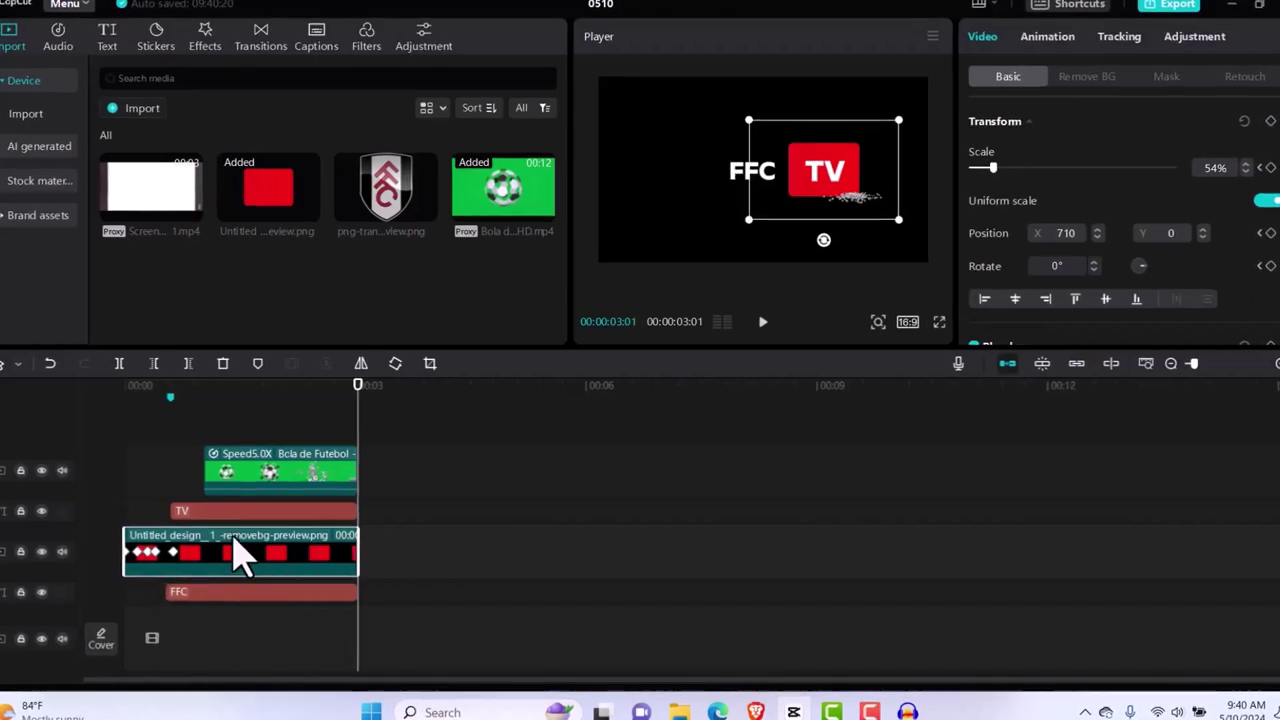
pyautogui.rightClick(232, 553)
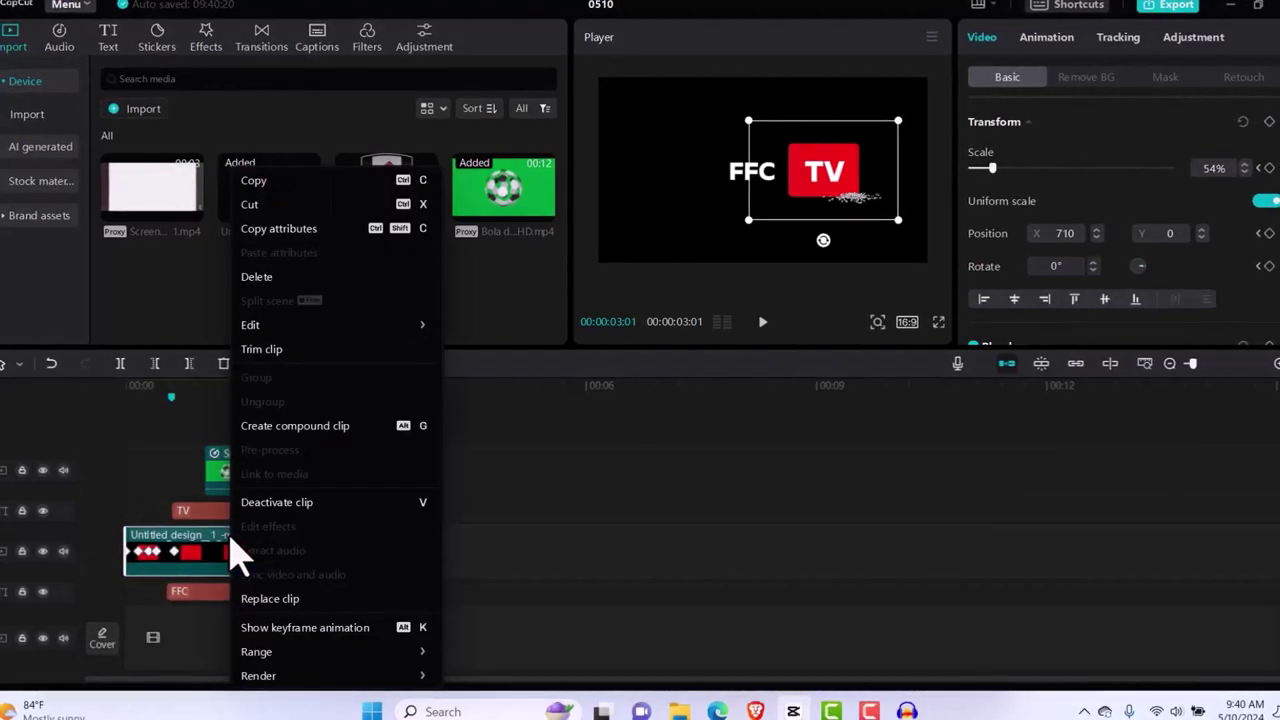
pyautogui.click(287, 629)
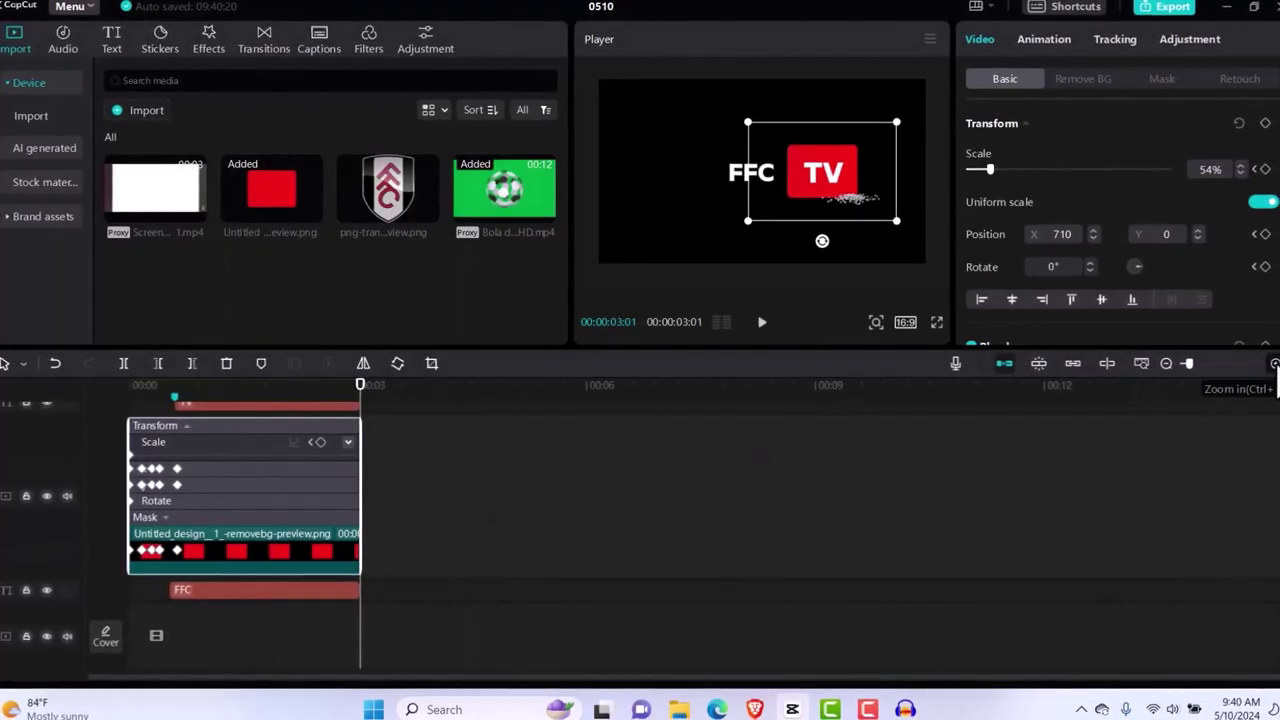
pyautogui.click(1274, 364)
pyautogui.click(1274, 364)
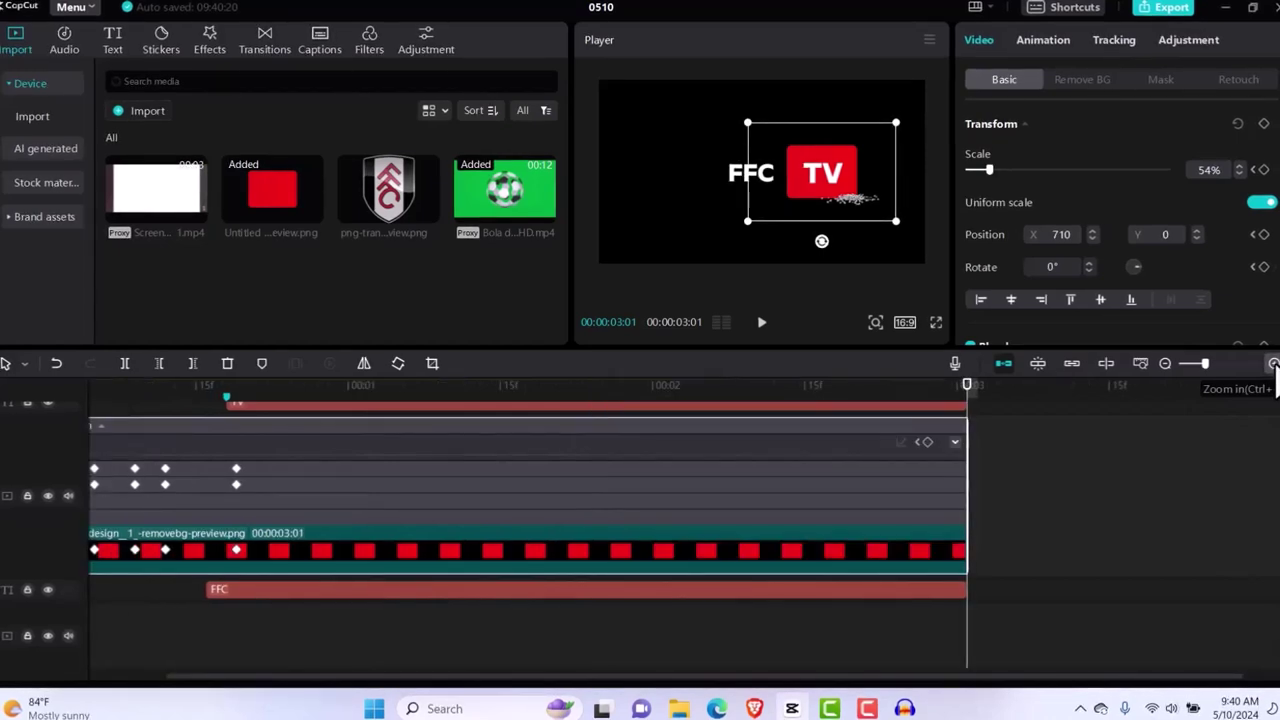
pyautogui.click(1166, 366)
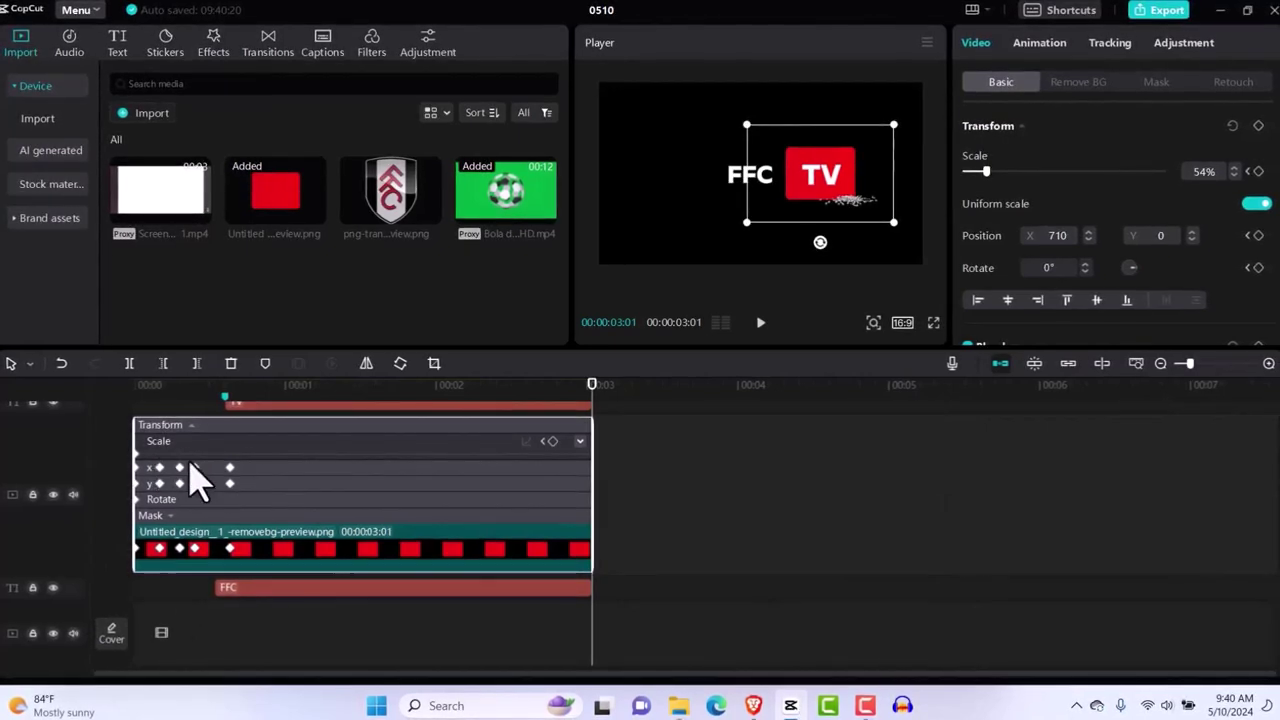
# Step: Apply the Ease In 3 graph to the red rectangle's x position keyframe at 00:00:00:05
pyautogui.click(272, 486)
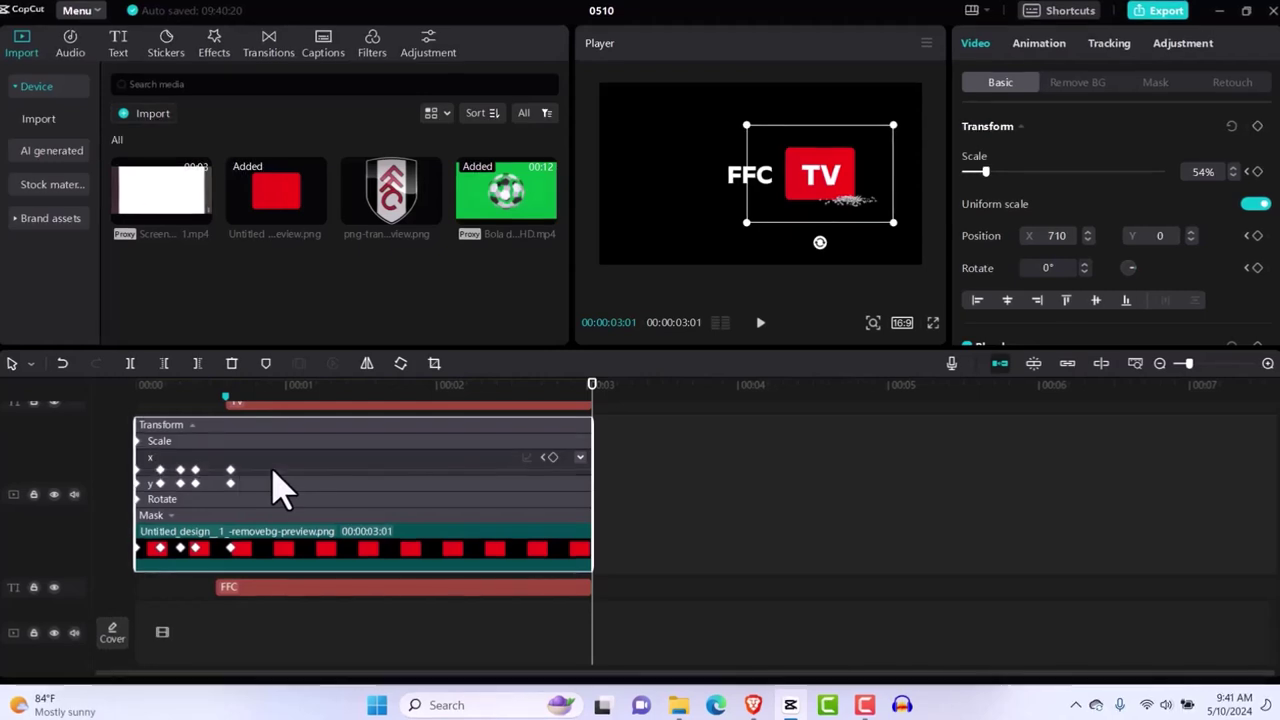
pyautogui.click(160, 469)
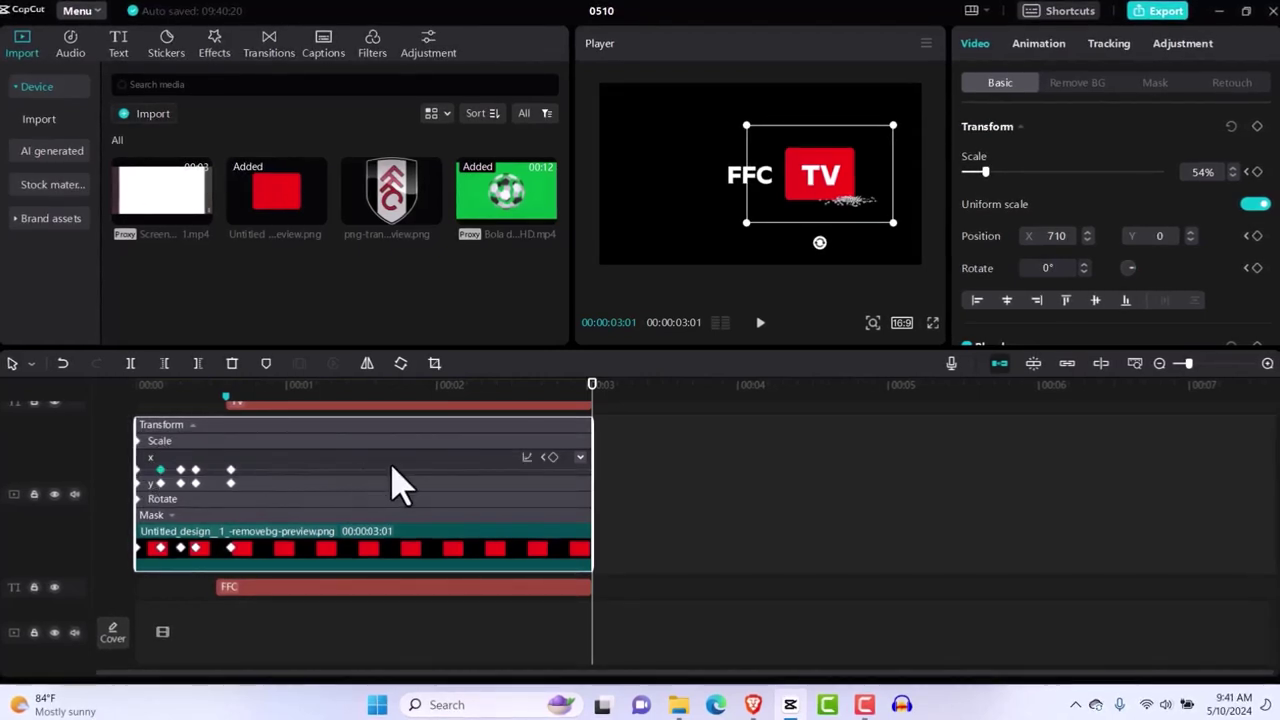
pyautogui.click(526, 459)
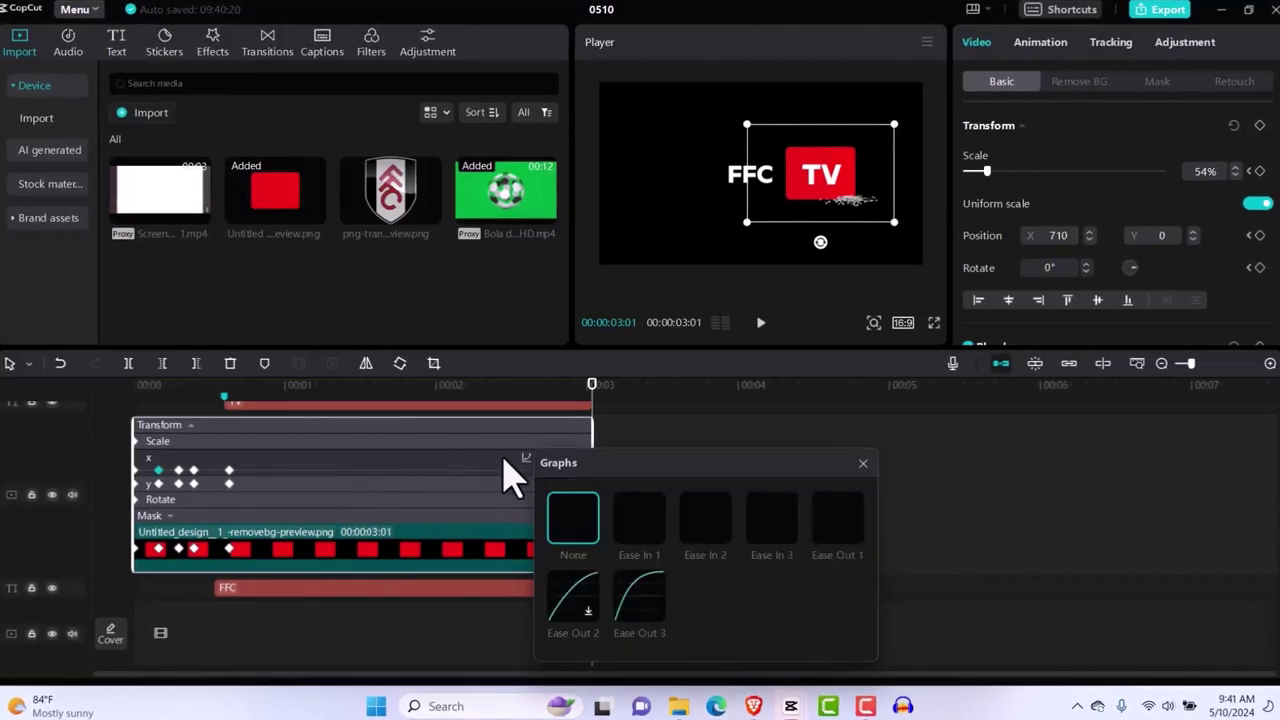
pyautogui.click(770, 540)
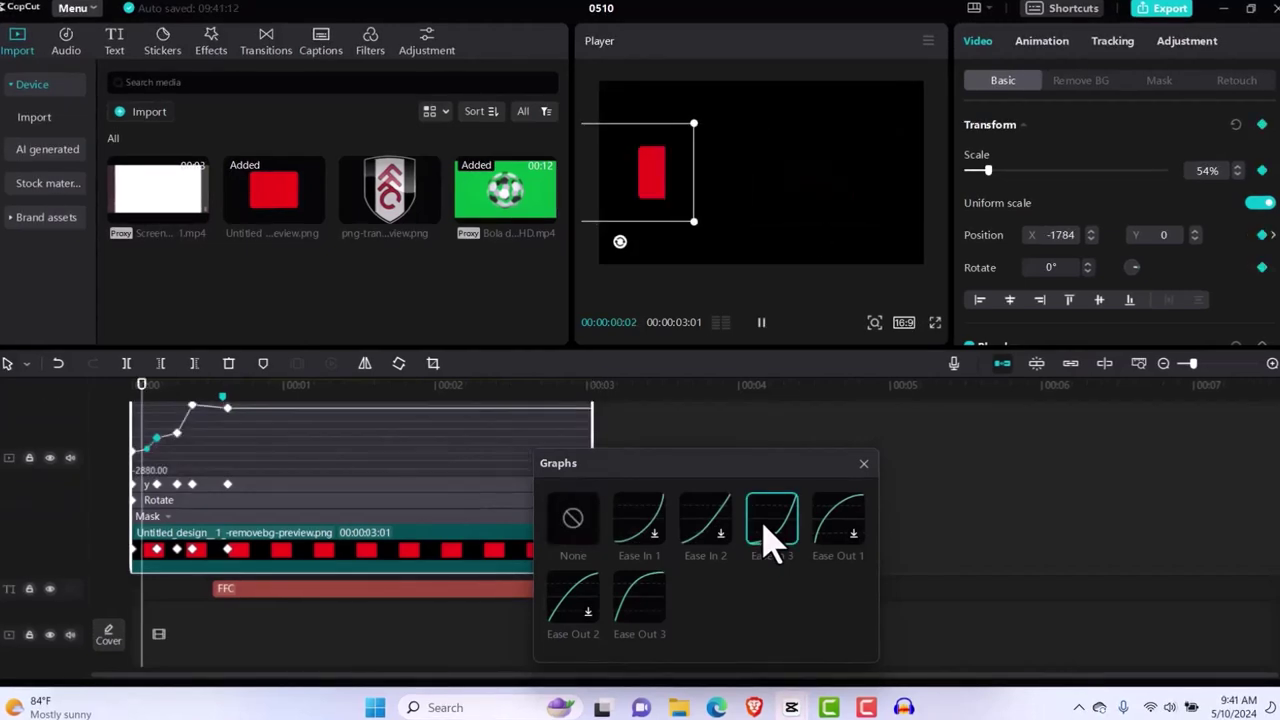
pyautogui.click(864, 464)
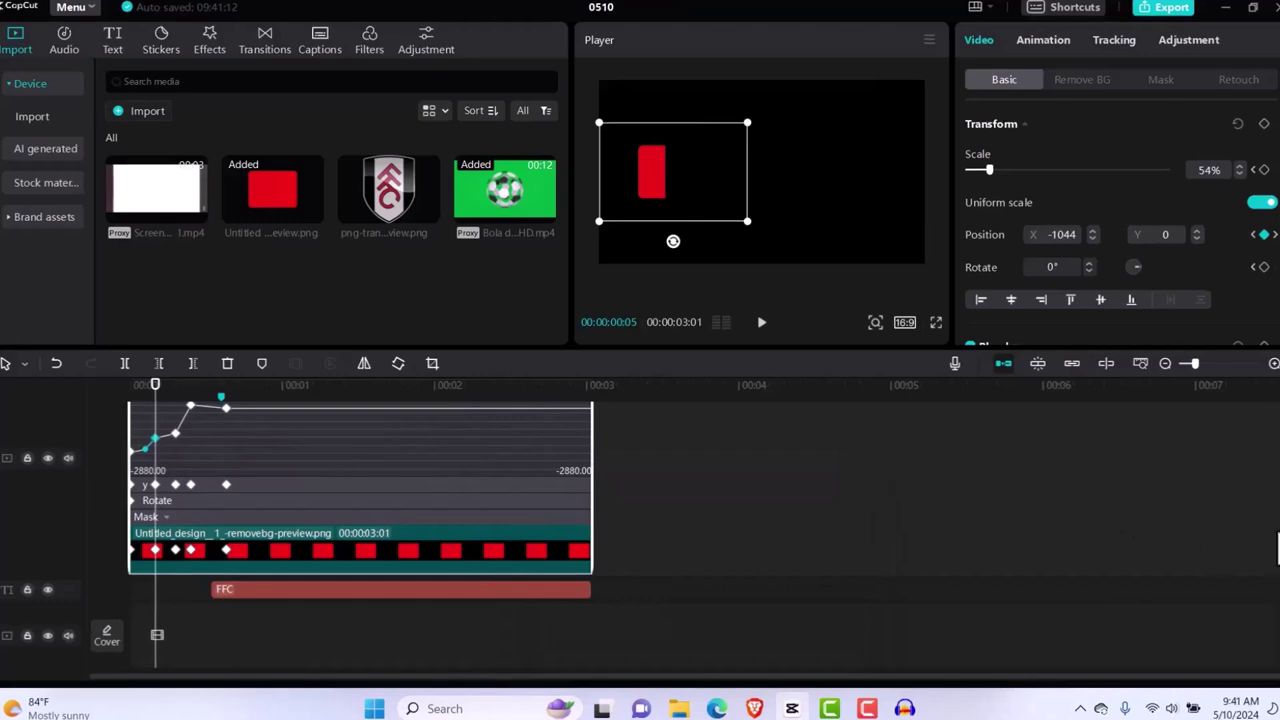
# Step: Set the red rectangle's x position keyframes from 00:00:00:05 onward to Auto curve
pyautogui.scroll(2, 1276, 558)
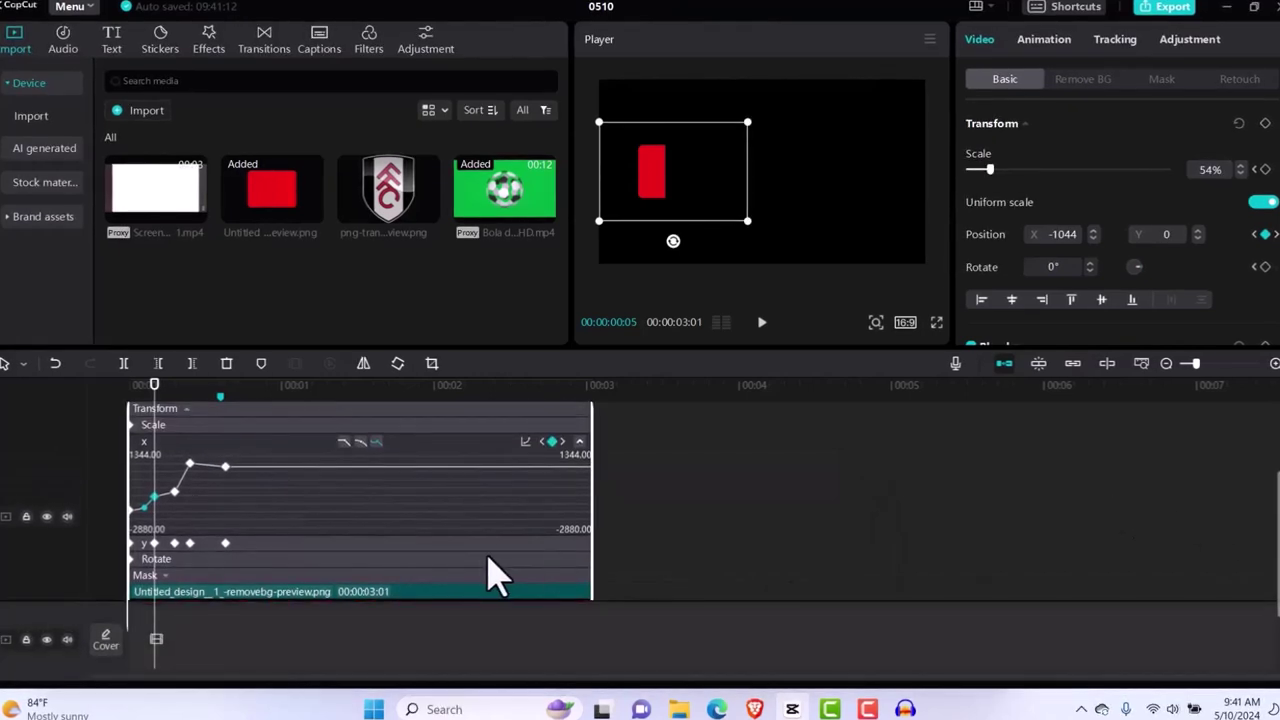
pyautogui.click(360, 443)
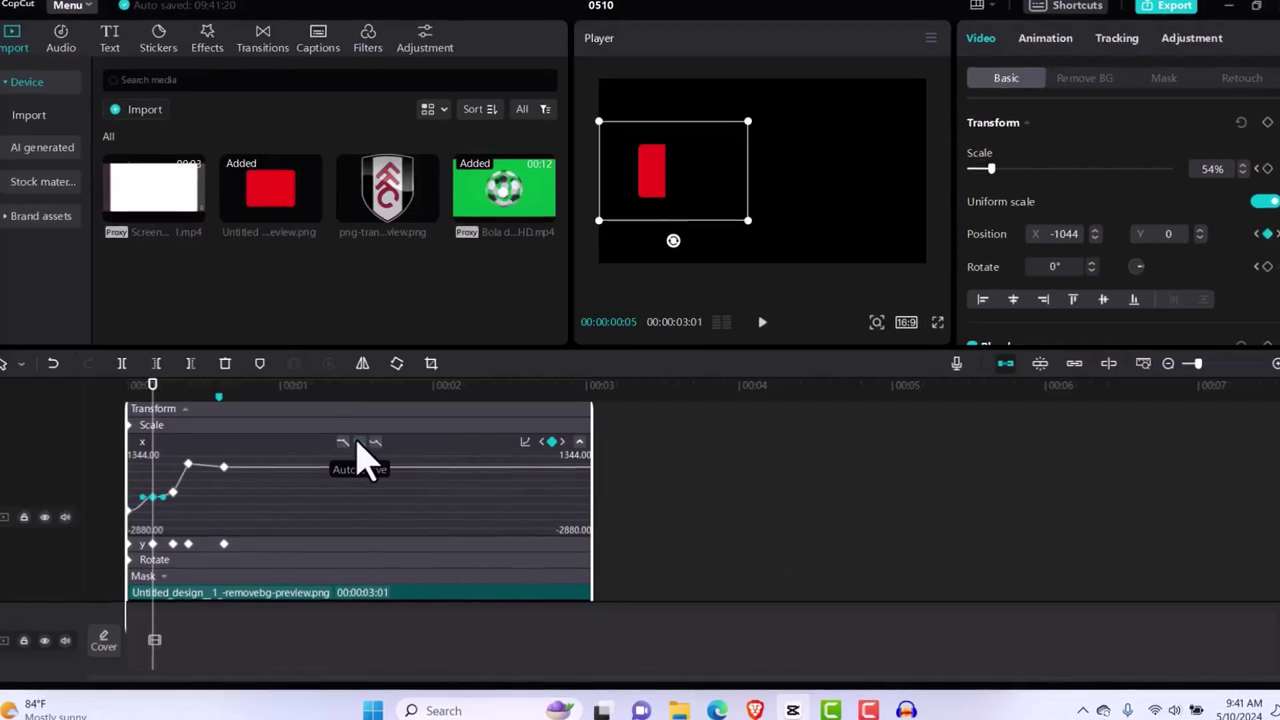
pyautogui.click(170, 492)
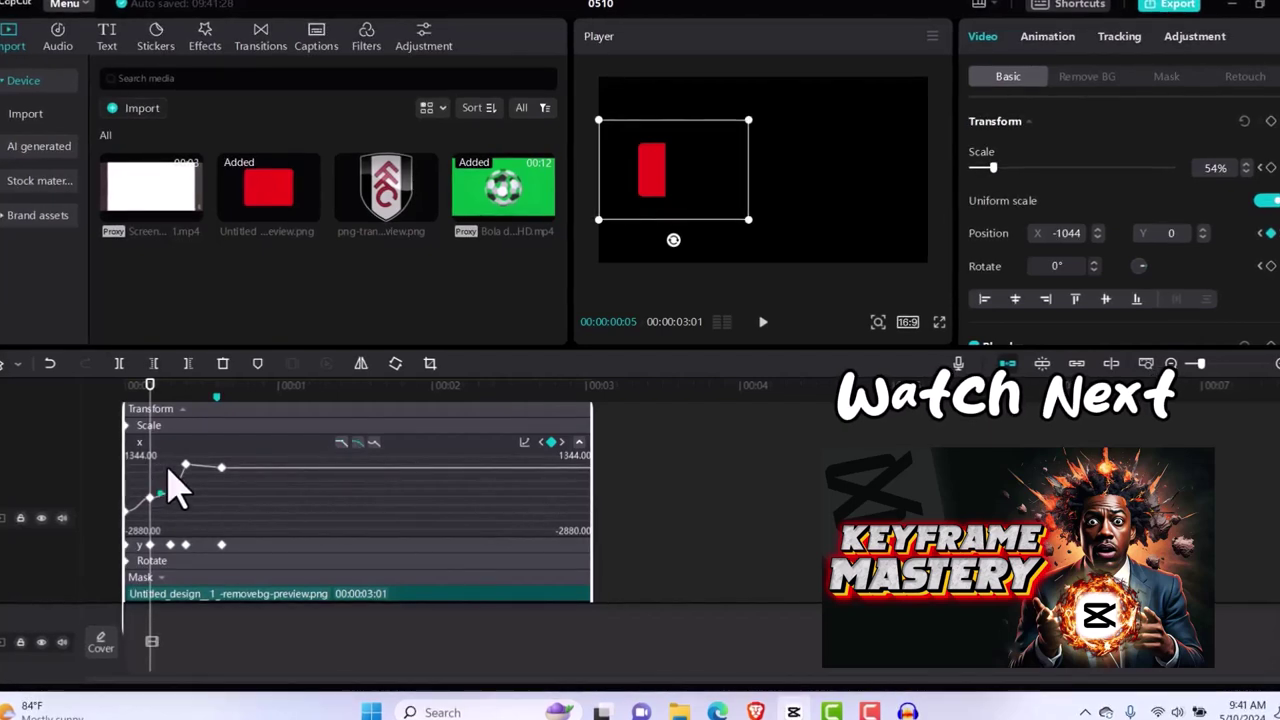
pyautogui.click(186, 464)
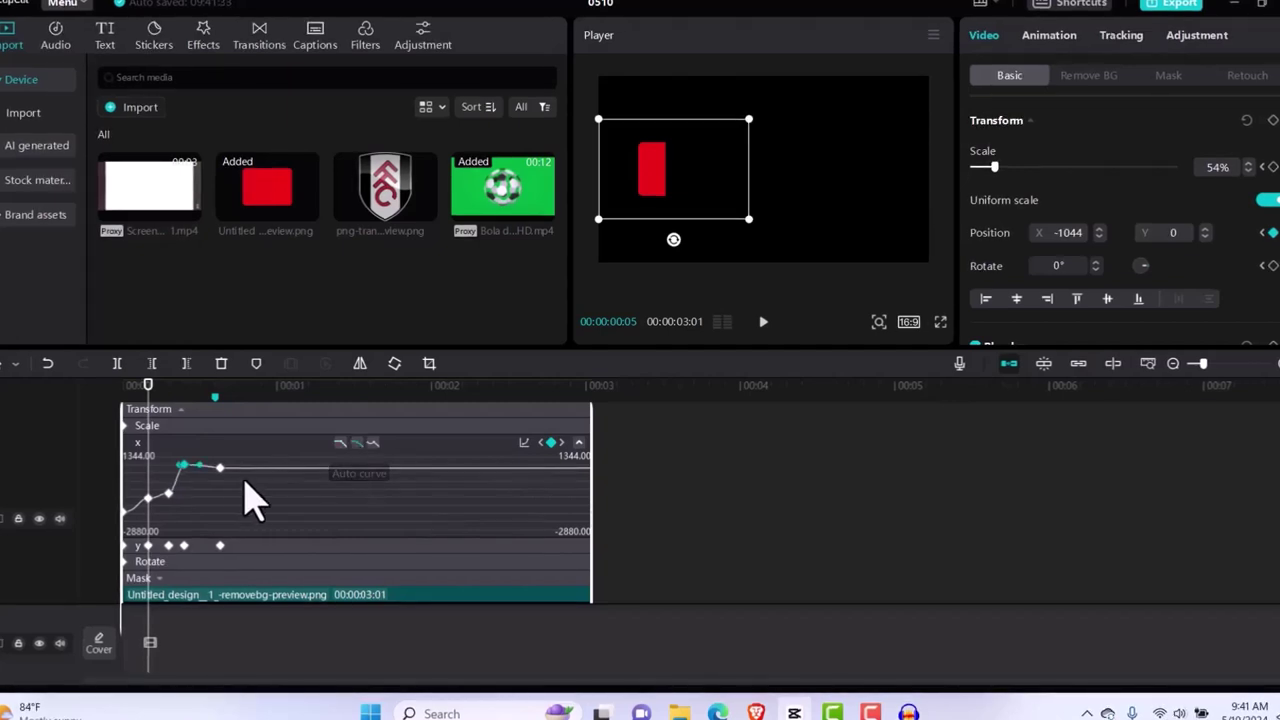
pyautogui.click(220, 468)
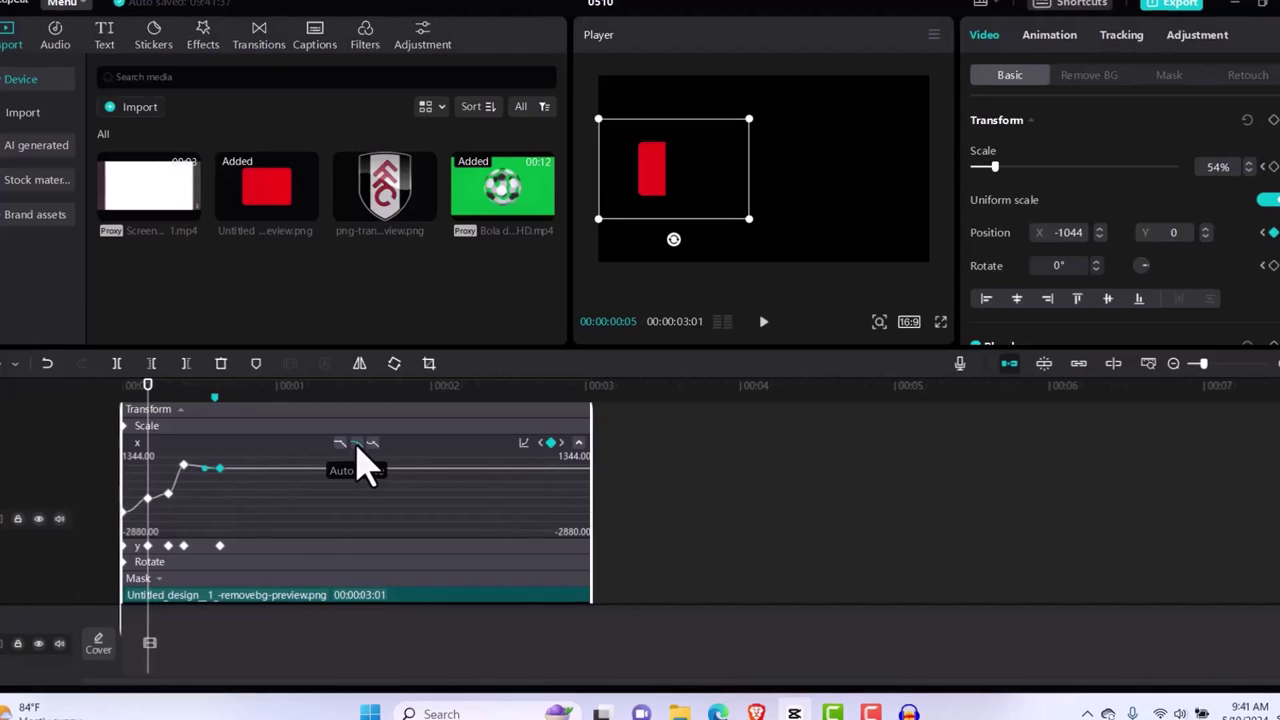
# Step: Apply the Ease In 3 graph to the red rectangle's y position keyframe at 00:00:00:05
pyautogui.click(285, 565)
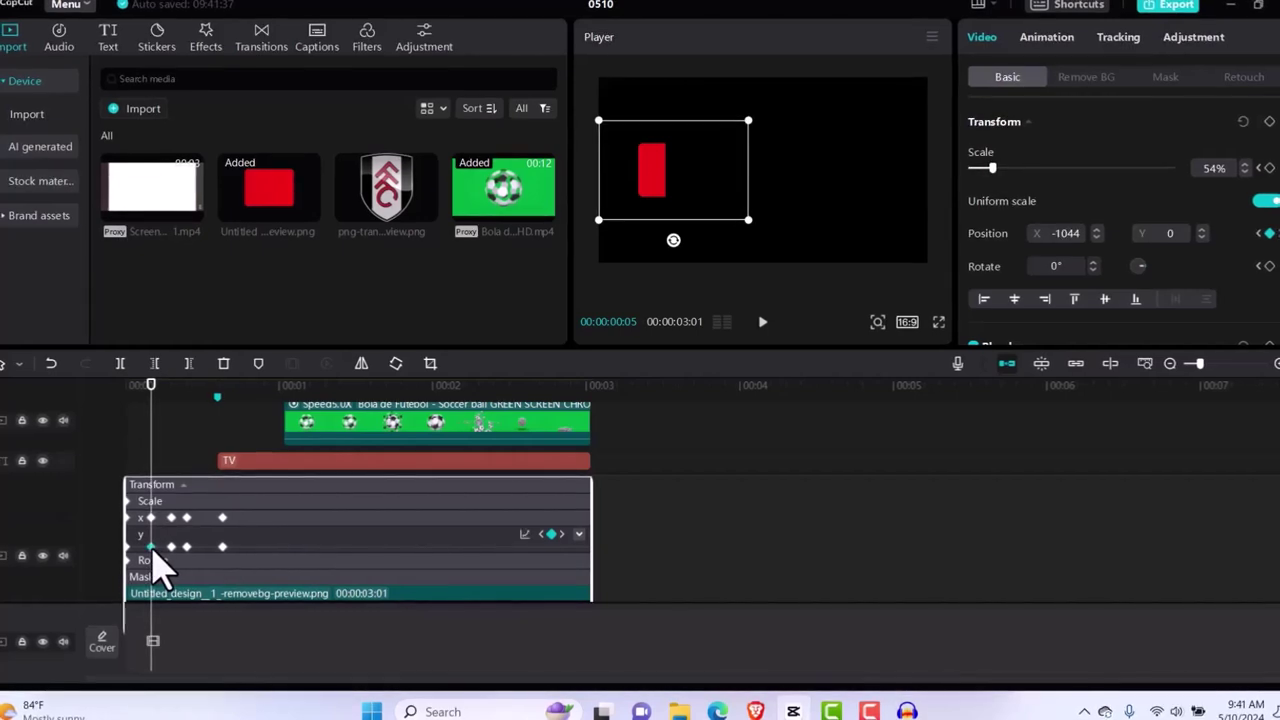
pyautogui.click(525, 535)
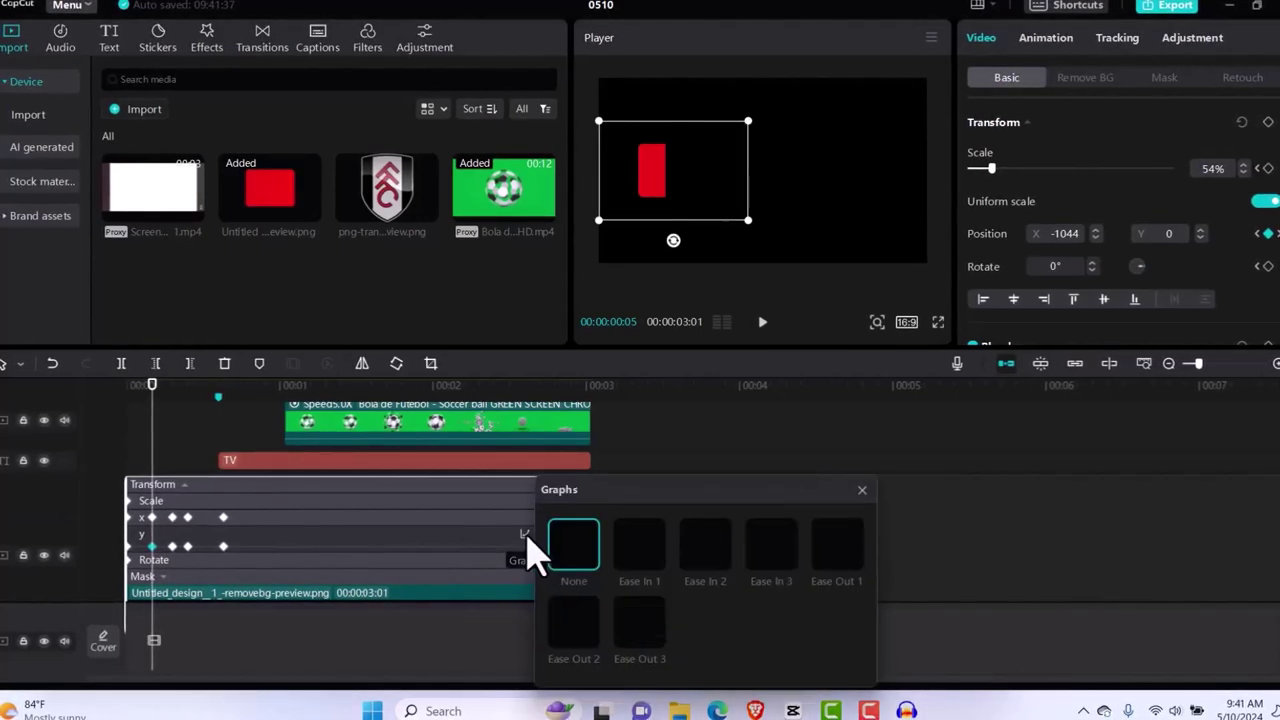
pyautogui.click(773, 555)
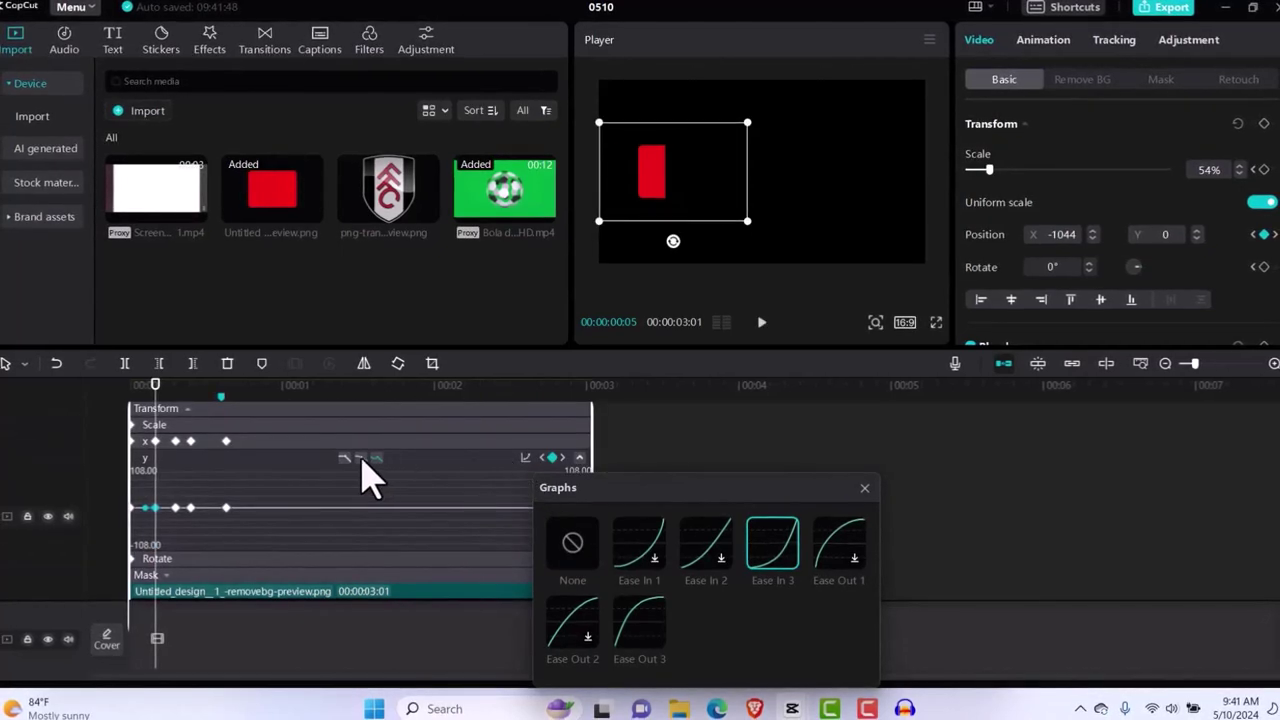
pyautogui.click(864, 488)
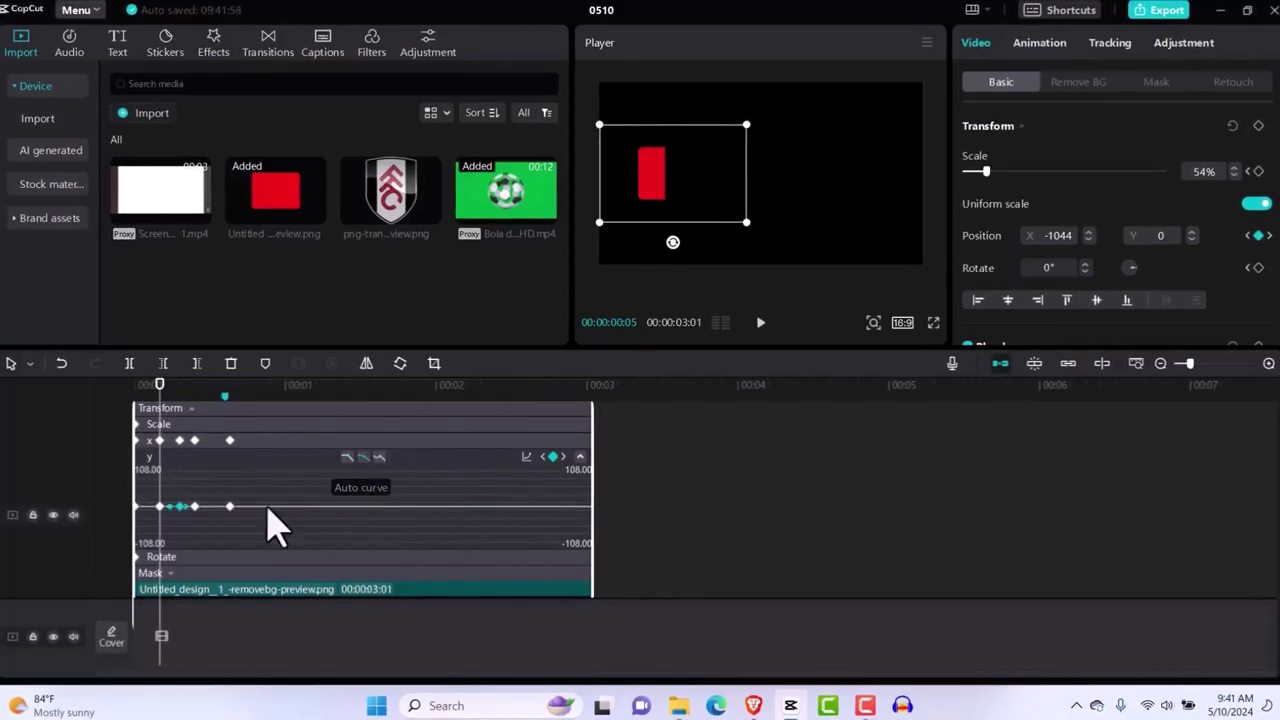
# Step: Set the red rectangle's last two y position keyframes to Auto curve and hide the clip's keyframe animation
pyautogui.click(197, 507)
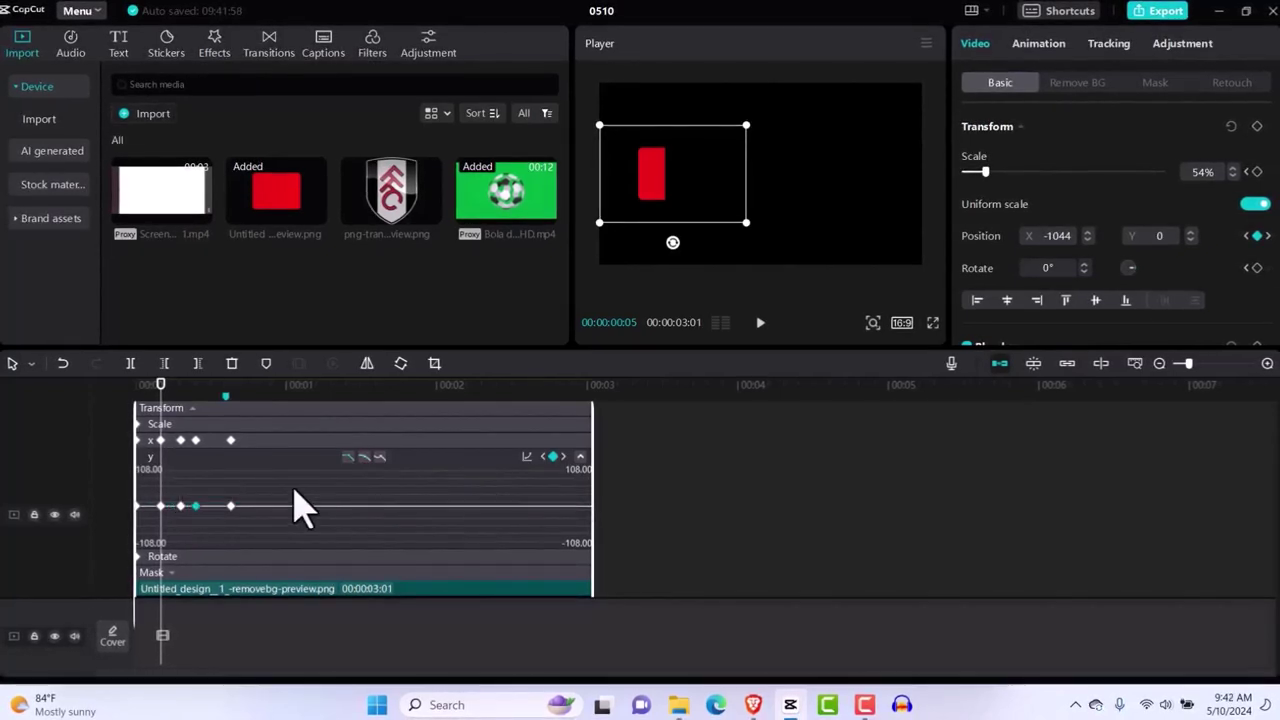
pyautogui.click(231, 507)
pyautogui.click(363, 456)
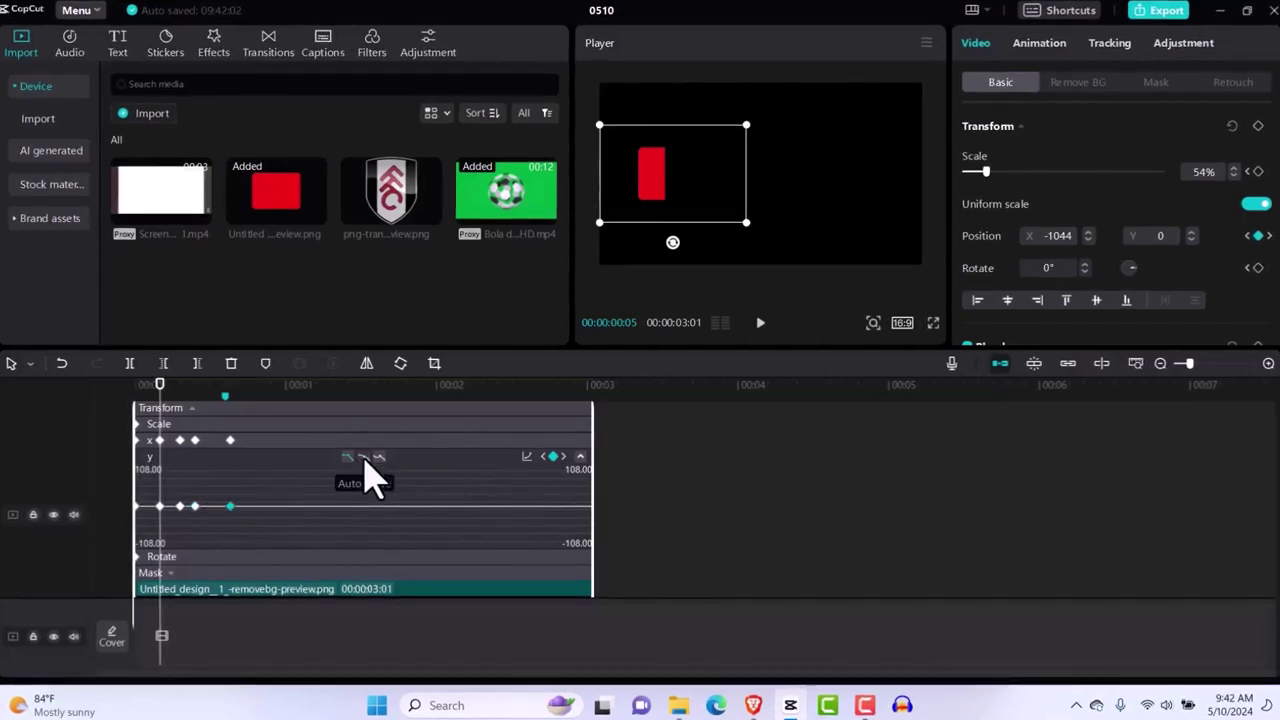
pyautogui.rightClick(468, 484)
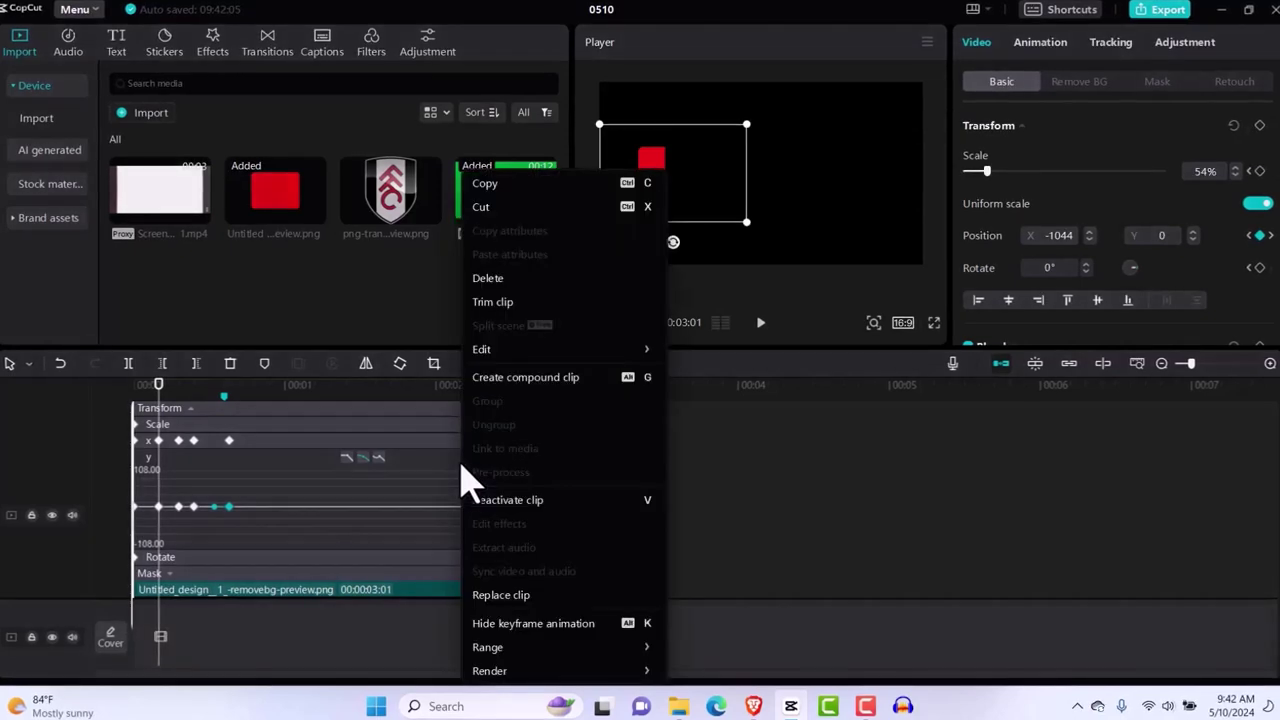
pyautogui.click(503, 625)
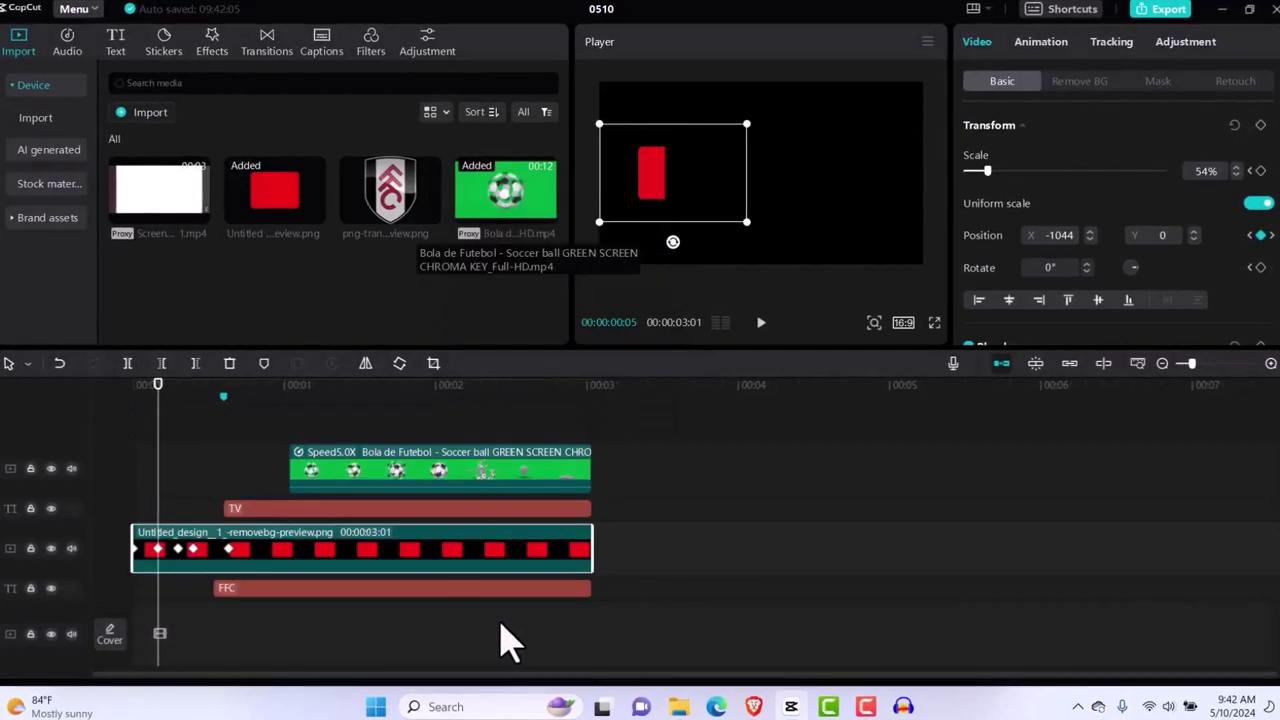
# Step: Show the FFC text clip's keyframe animation and apply the Ease In 3 graph to its x position keyframe at 00:00:00:19
pyautogui.click(289, 590)
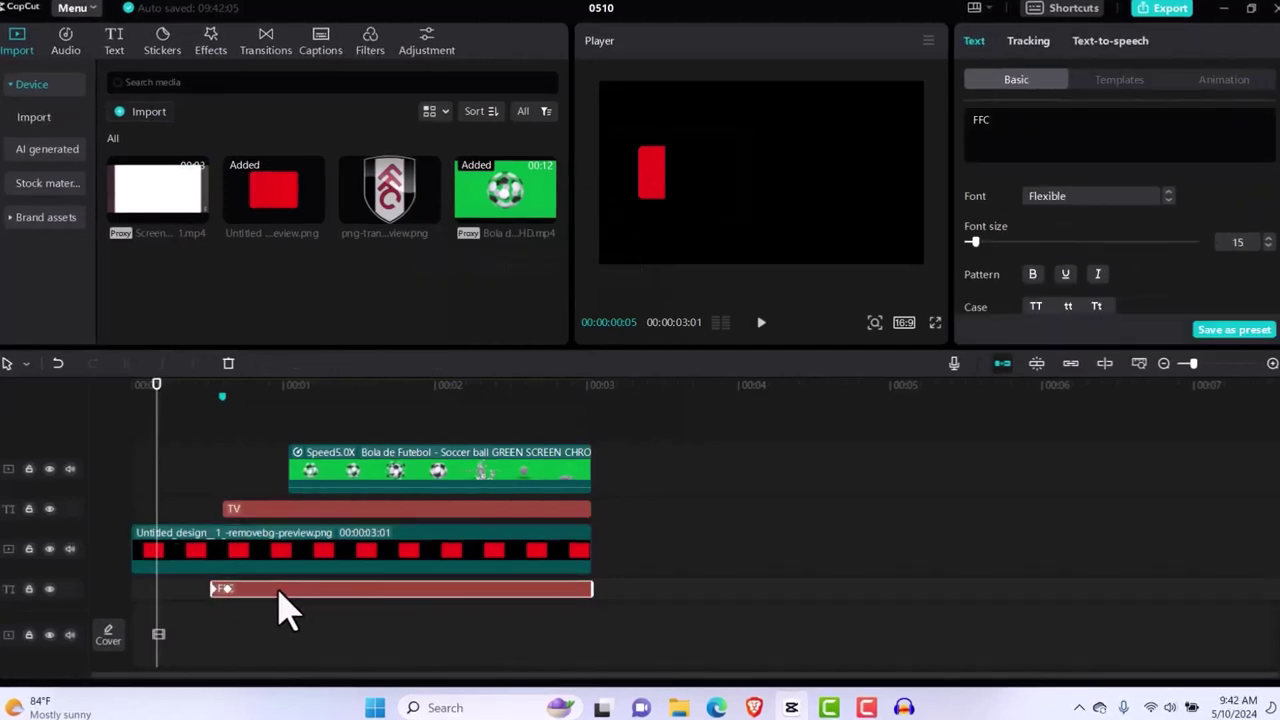
pyautogui.rightClick(287, 605)
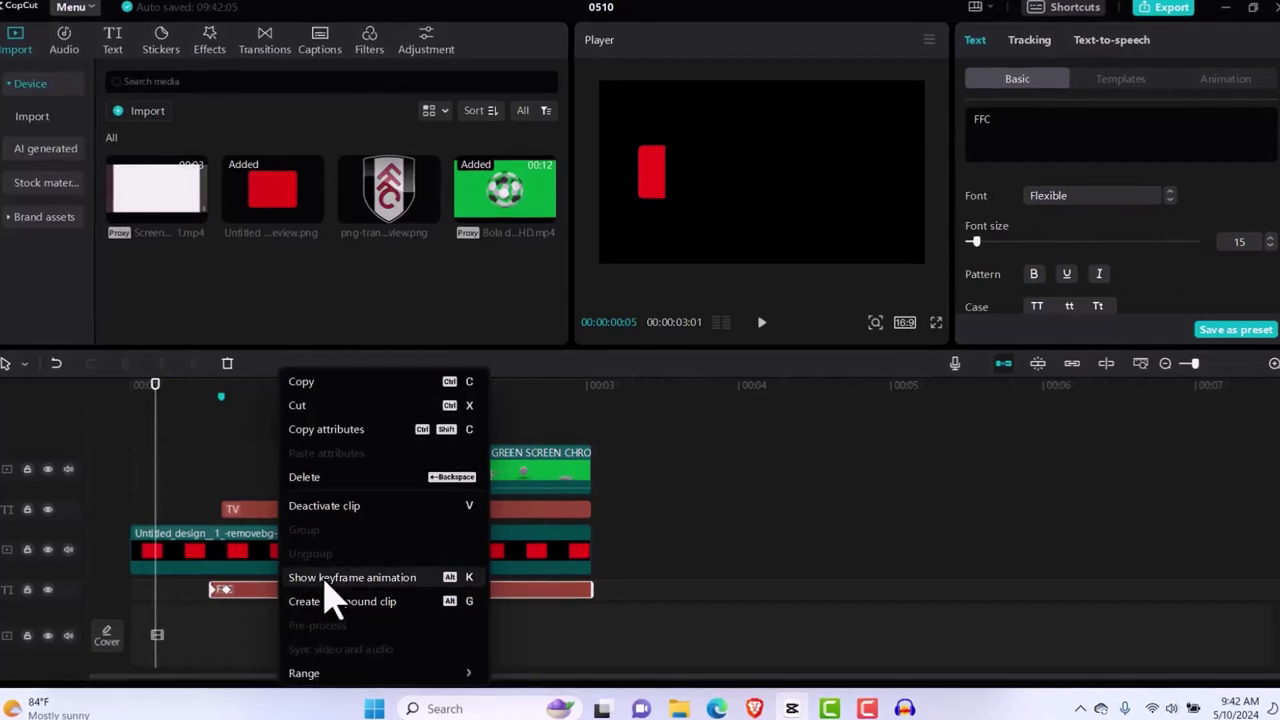
pyautogui.click(324, 583)
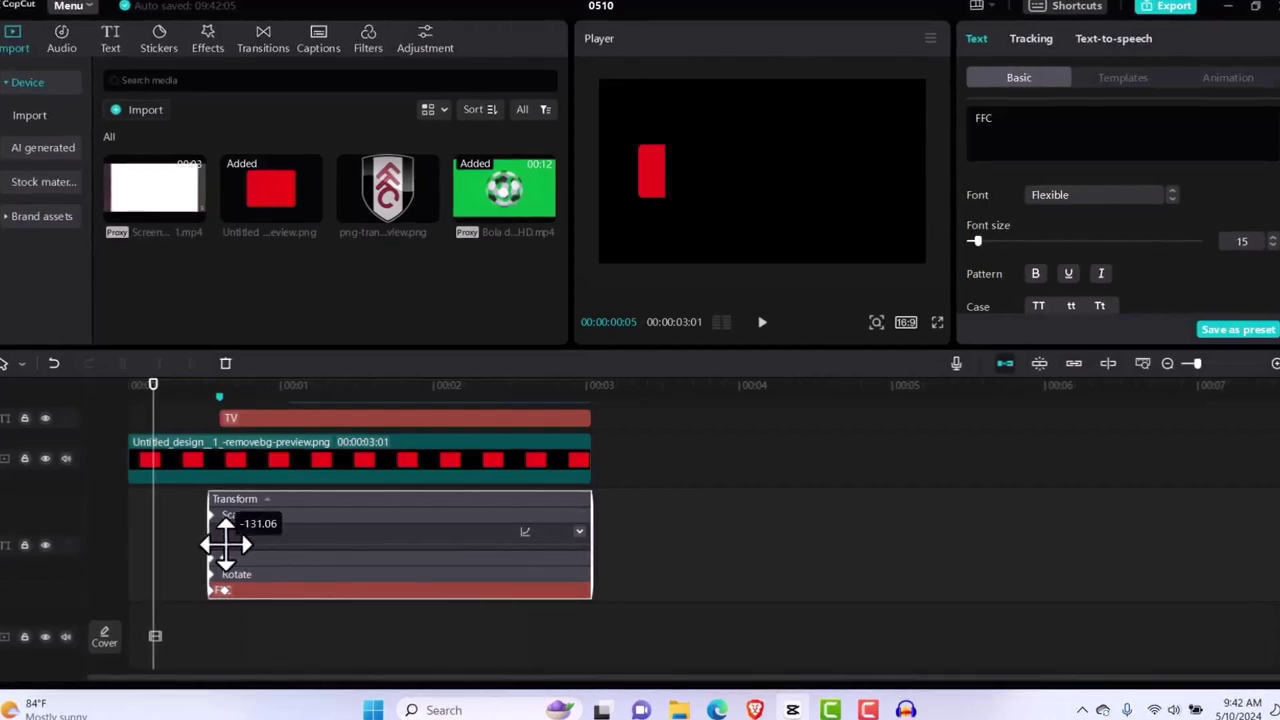
pyautogui.click(525, 534)
pyautogui.click(785, 568)
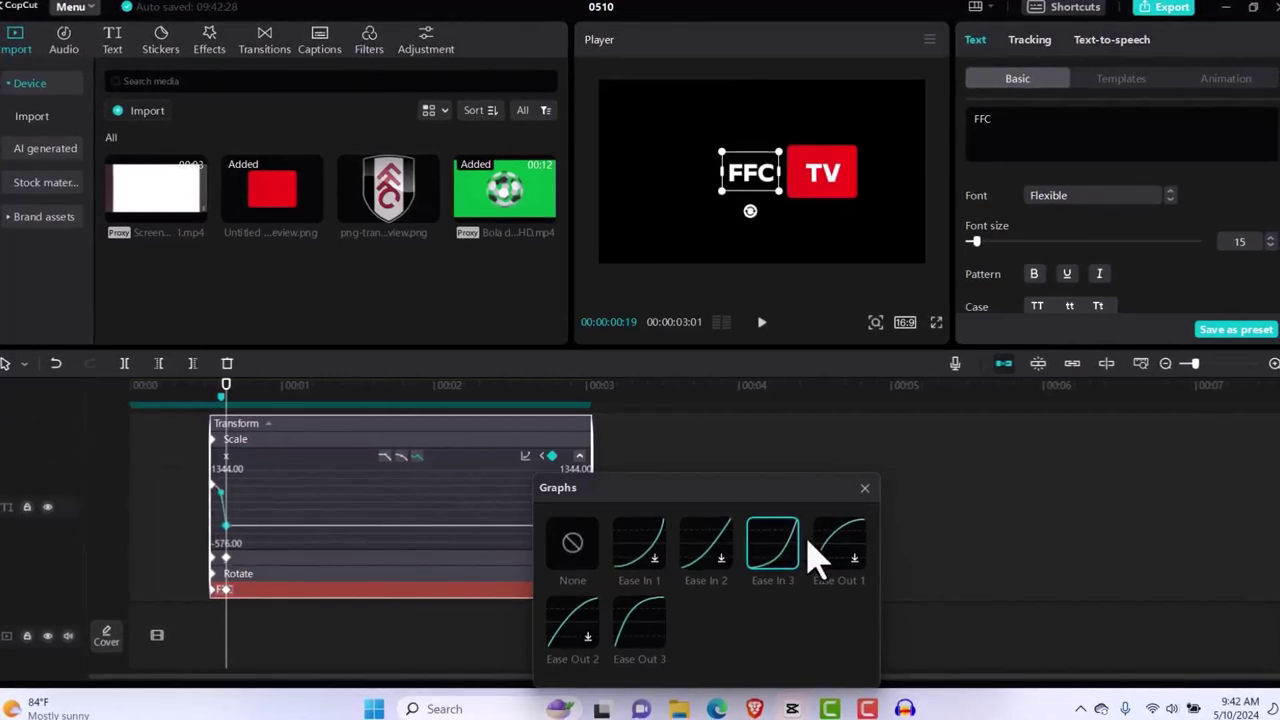
pyautogui.click(864, 489)
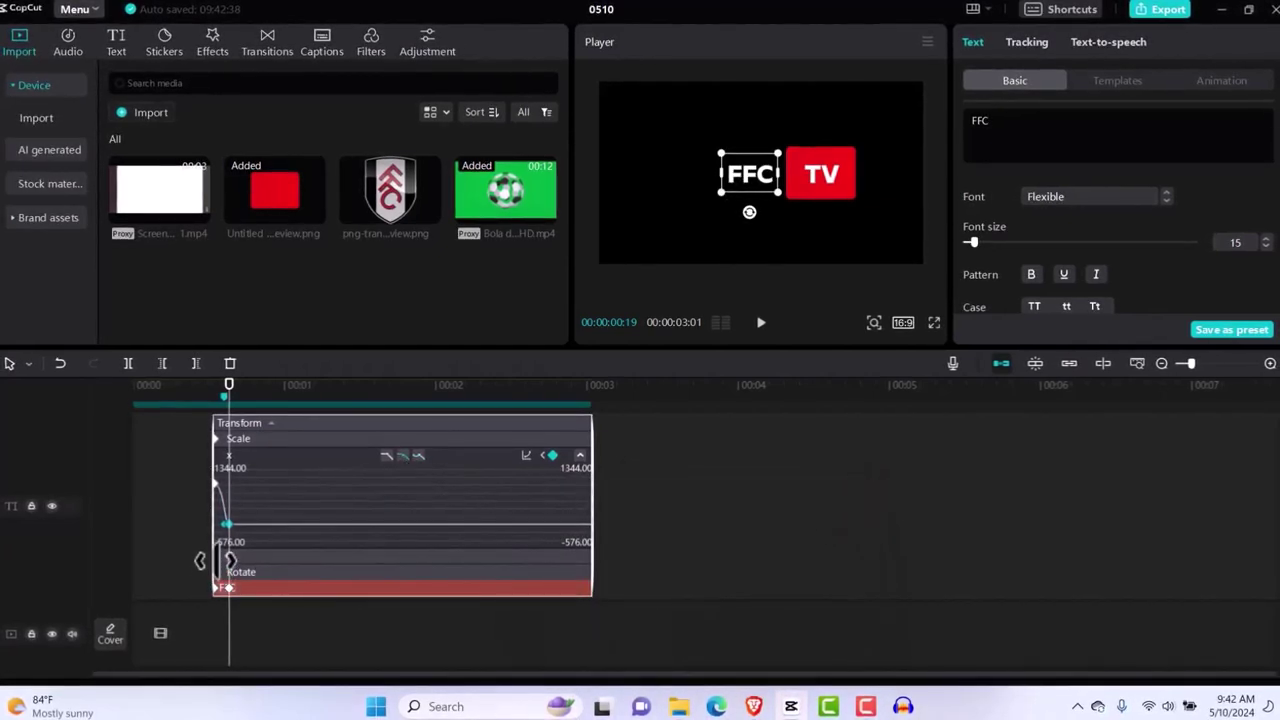
# Step: Check the FFC text clip's x and y position keyframe curves at 00:00:00:16 and hide the clip's keyframe animation
pyautogui.scroll(-2, 215, 559)
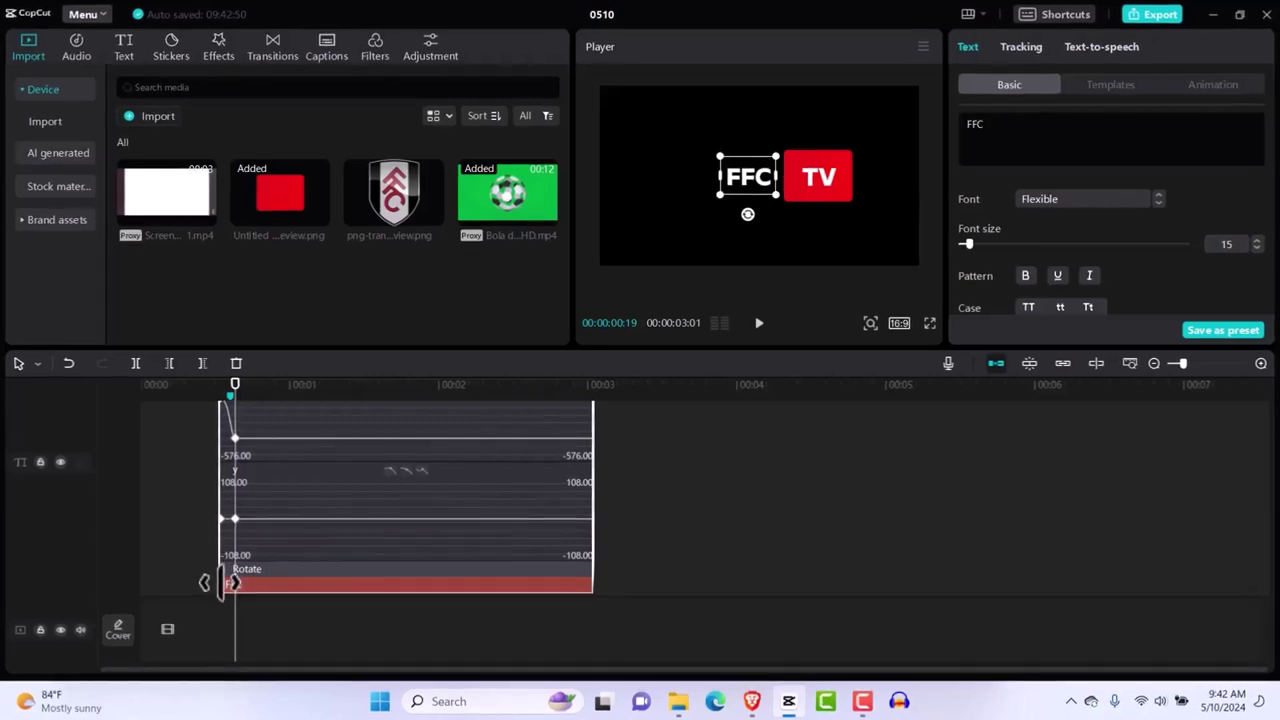
pyautogui.press('Left')
pyautogui.press('Left')
pyautogui.press('Left')
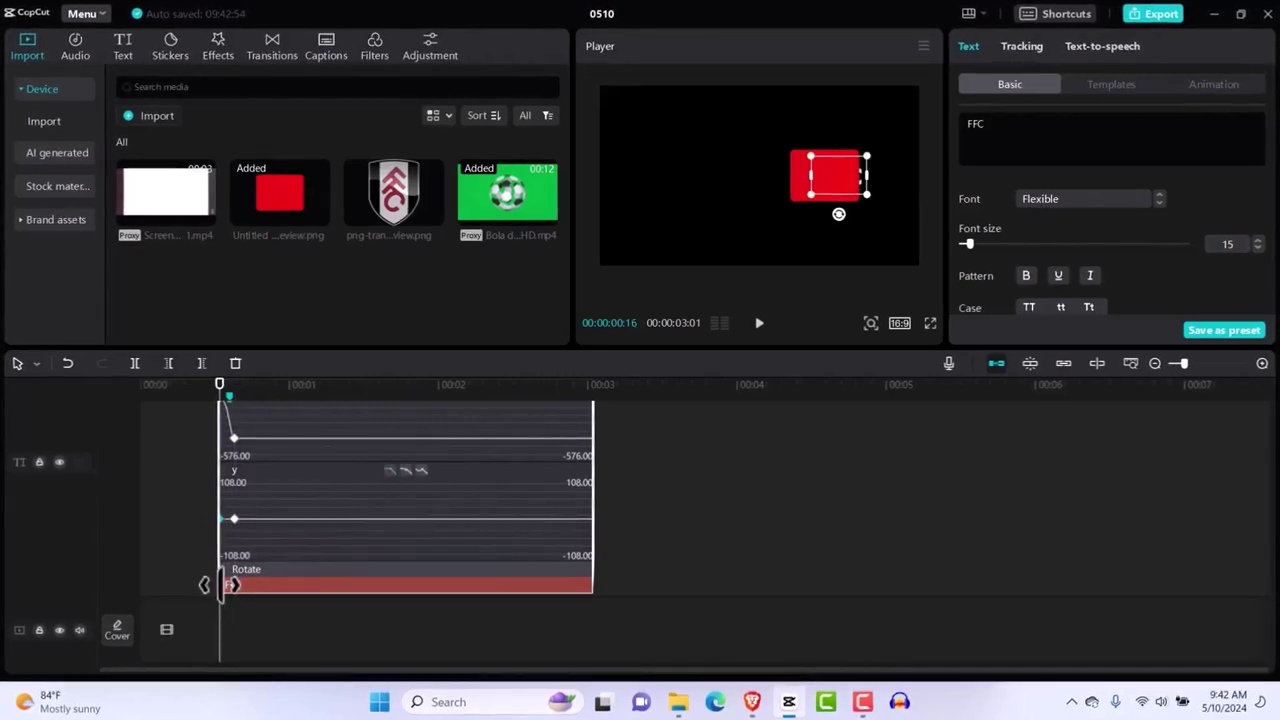
pyautogui.click(430, 540)
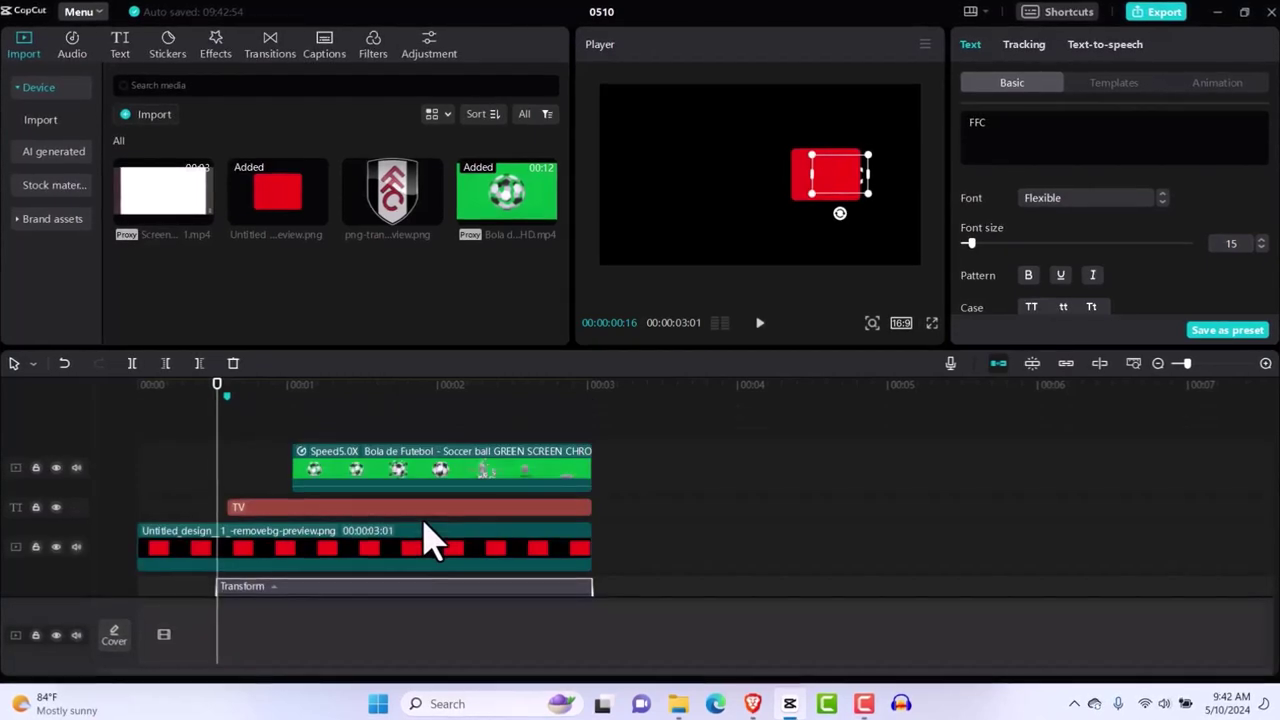
pyautogui.moveTo(1275, 480); pyautogui.dragTo(1275, 569)
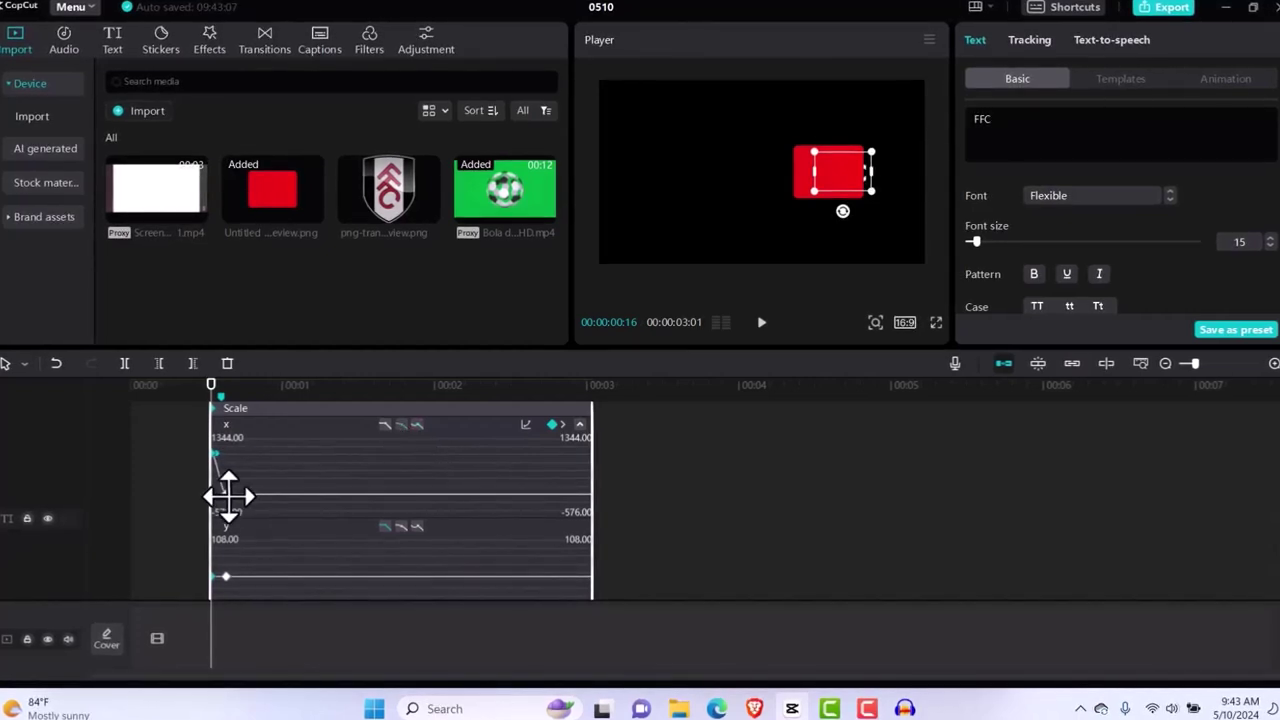
pyautogui.moveTo(228, 495); pyautogui.dragTo(223, 494)
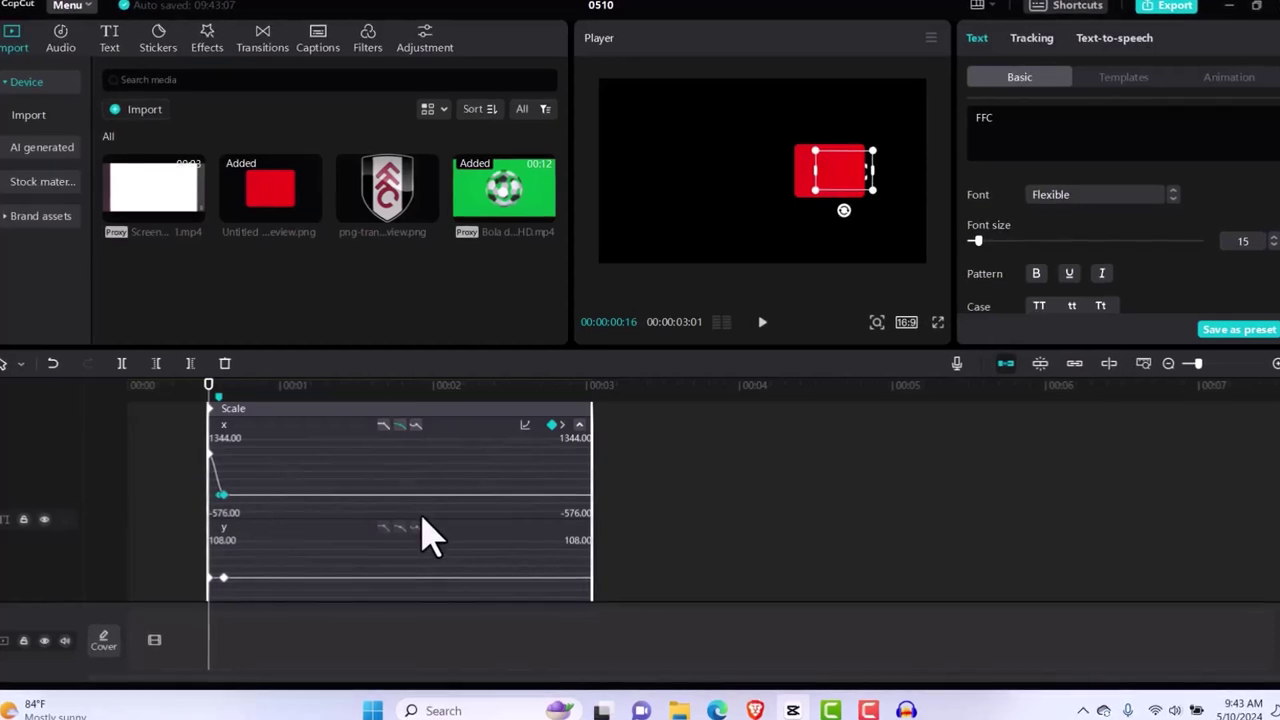
pyautogui.click(430, 482)
pyautogui.rightClick(422, 460)
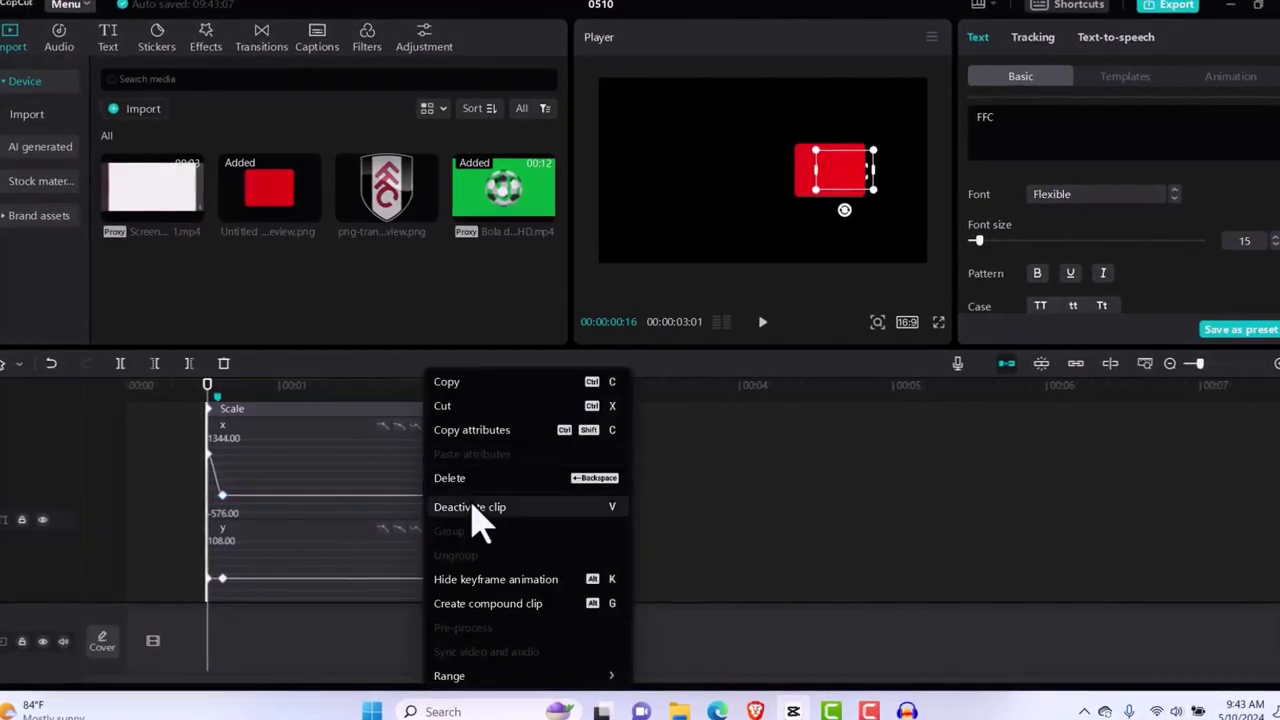
pyautogui.click(472, 586)
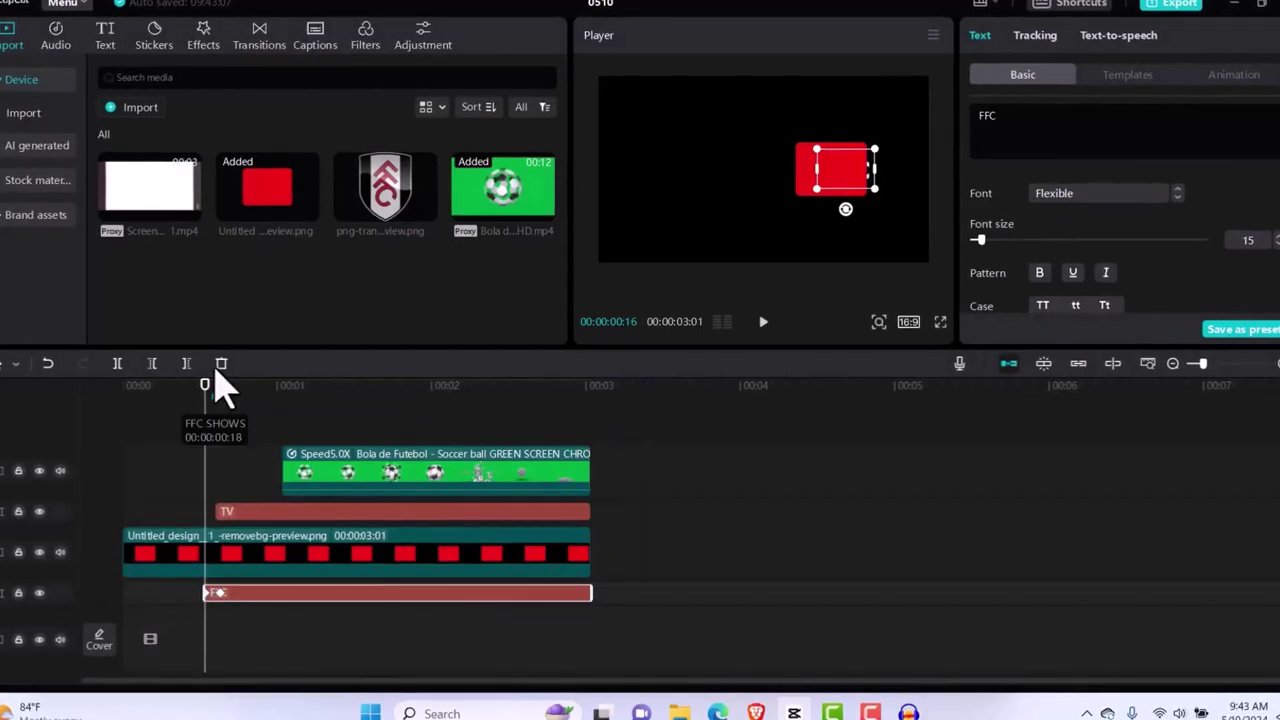
# Step: Play the whole animation from the start to check the smoothed motion
pyautogui.moveTo(205, 387); pyautogui.dragTo(94, 429)
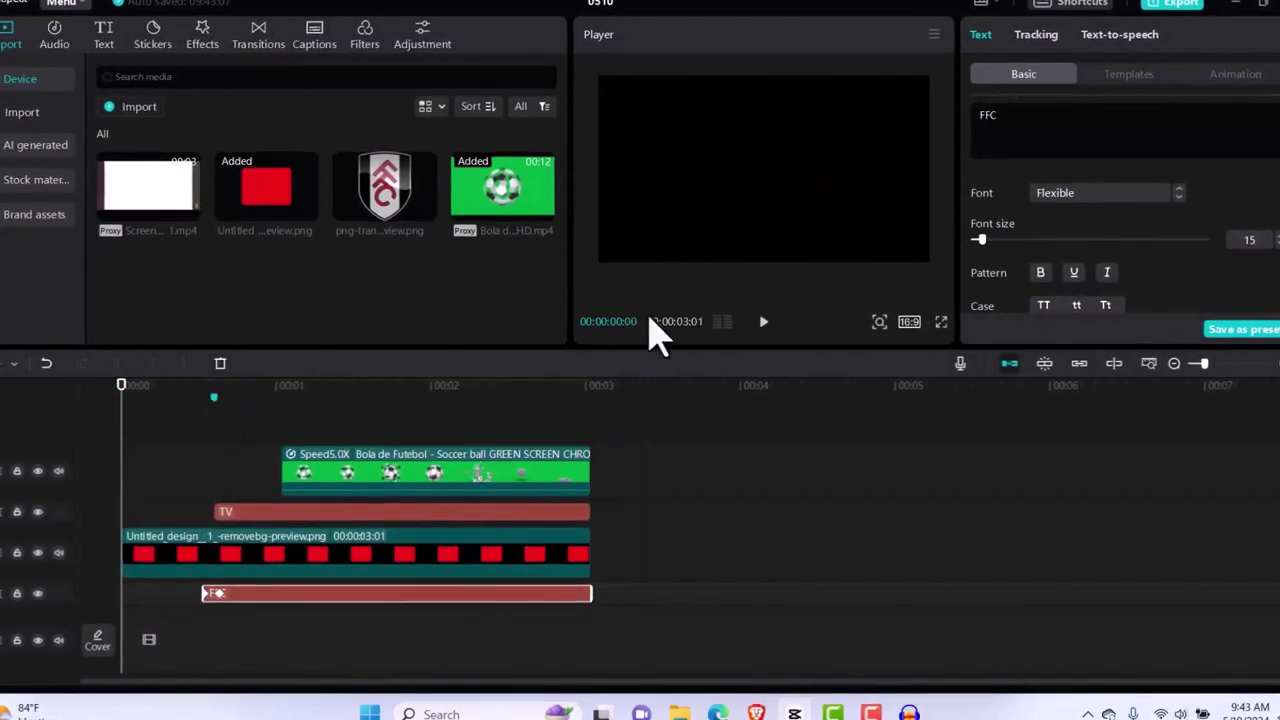
pyautogui.click(165, 476)
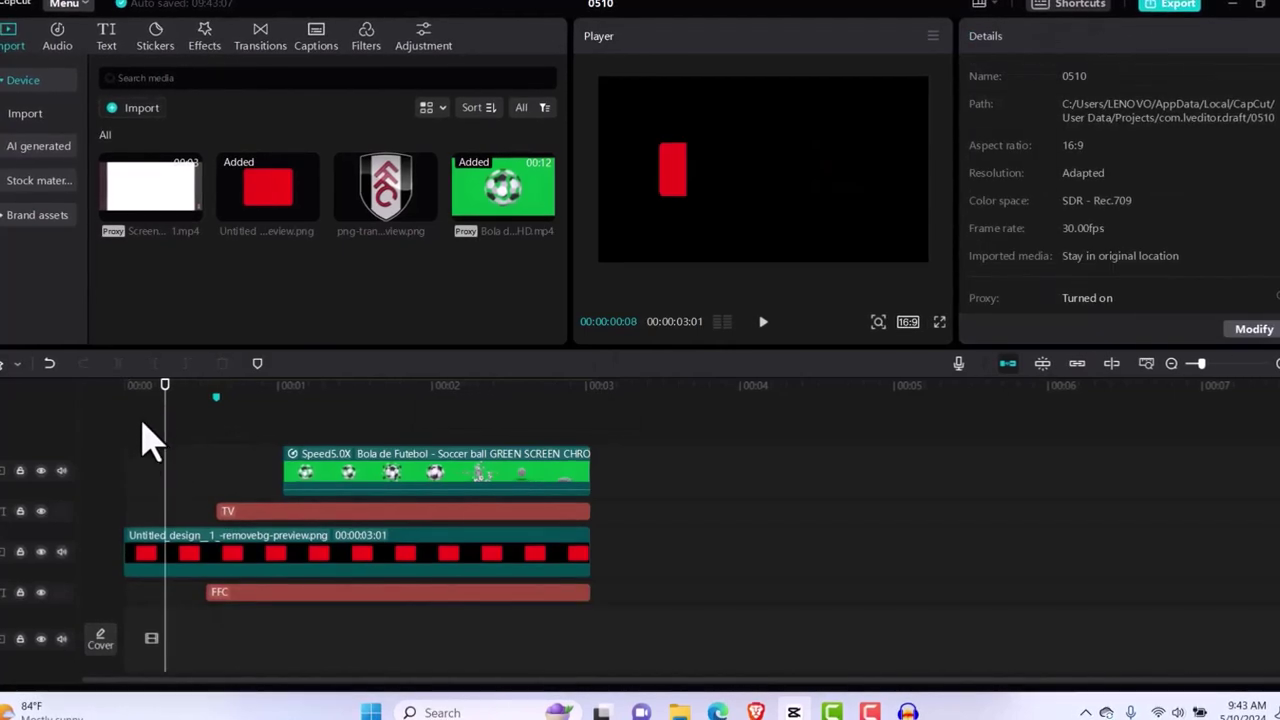
pyautogui.moveTo(166, 400); pyautogui.dragTo(100, 415)
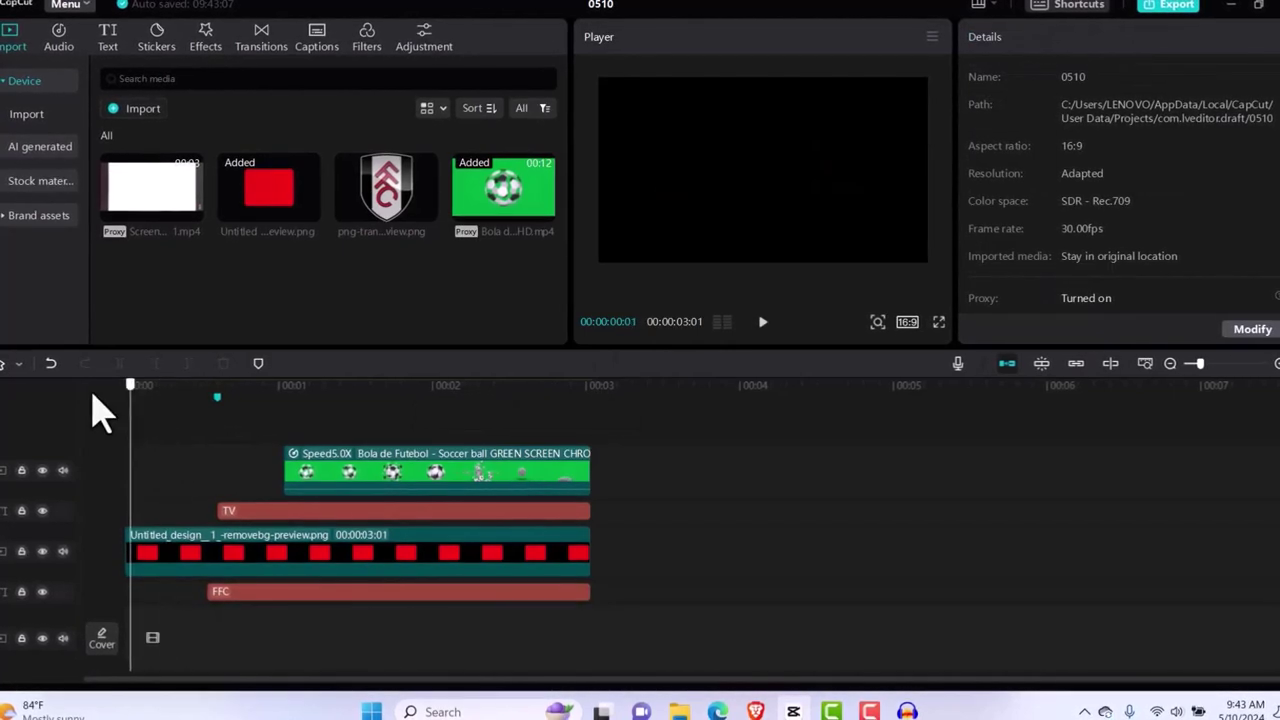
pyautogui.click(763, 322)
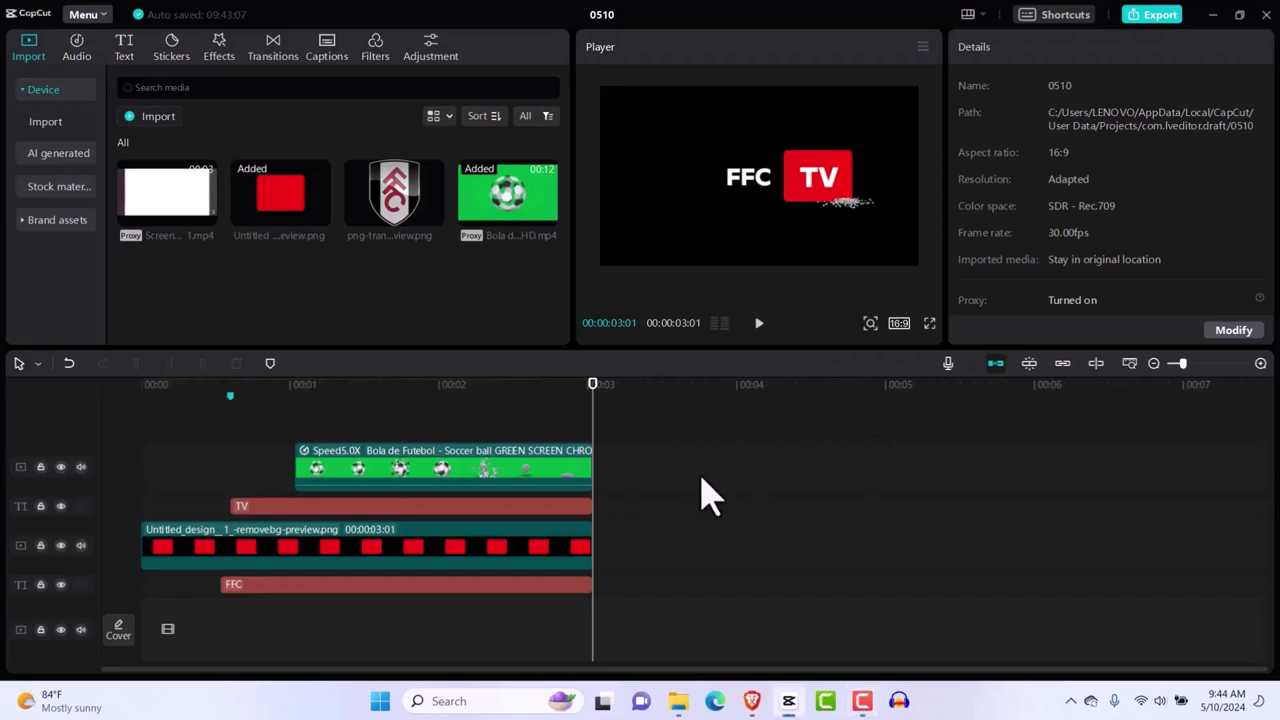
# Step: Select all clips at 00:00:03:01 and move them together leftward to centre the FFC TV graphic horizontally in the frame
pyautogui.hotkey('ctrl', 'a')
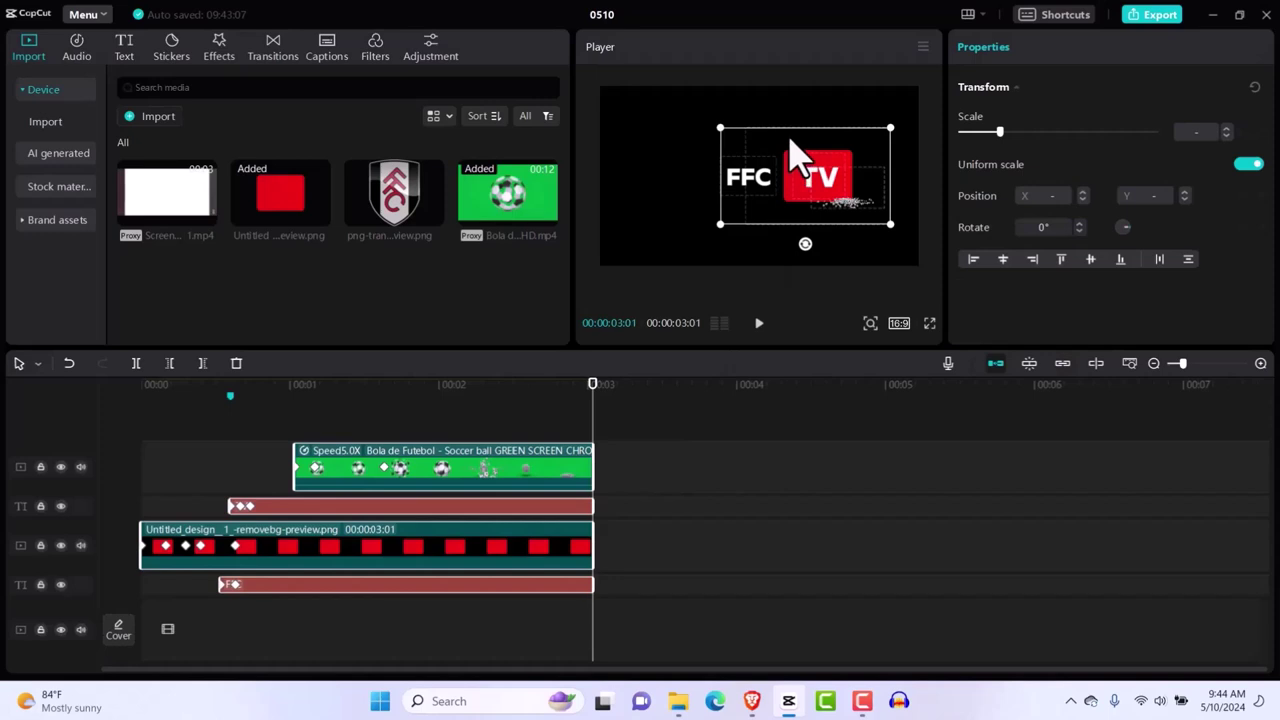
pyautogui.moveTo(737, 150)
pyautogui.mouseDown()
pyautogui.moveTo(729, 157)
pyautogui.moveTo(765, 155)
pyautogui.moveTo(747, 143)
pyautogui.mouseUp()
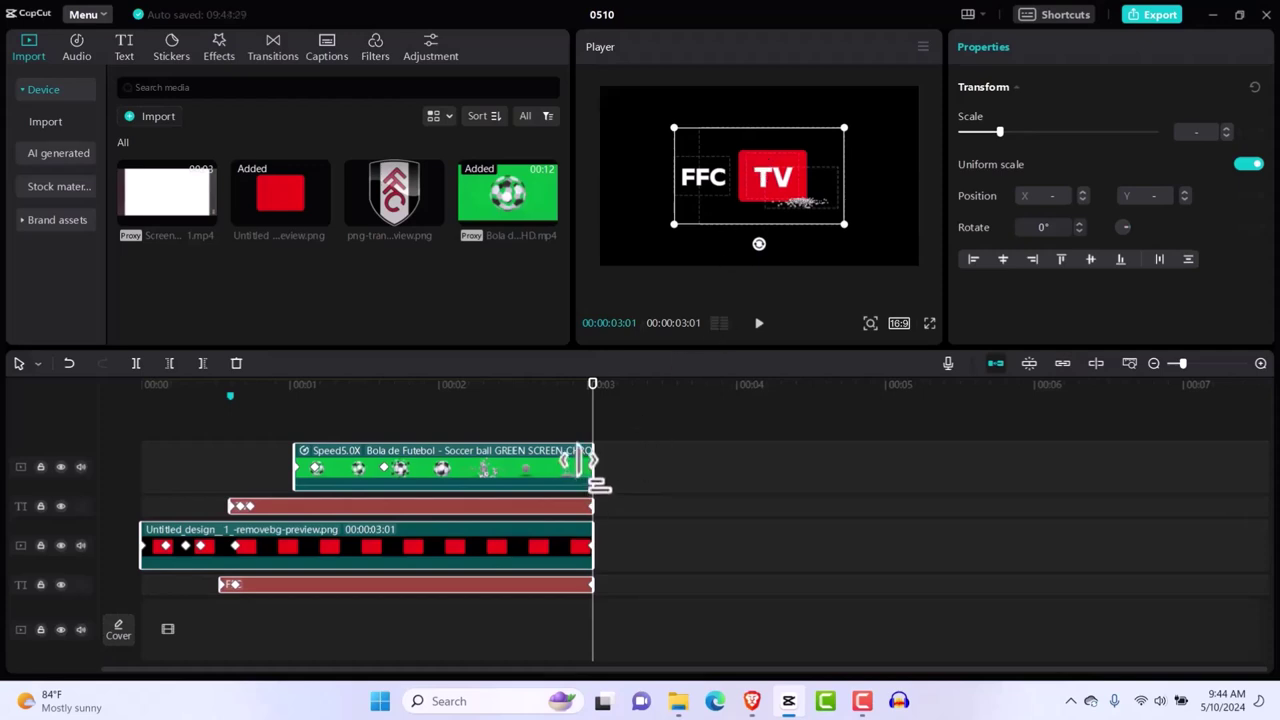
# Step: Deselect the clips and play the repositioned graphic from 00:00:00:00 to review its movement
pyautogui.moveTo(594, 400); pyautogui.dragTo(80, 440)
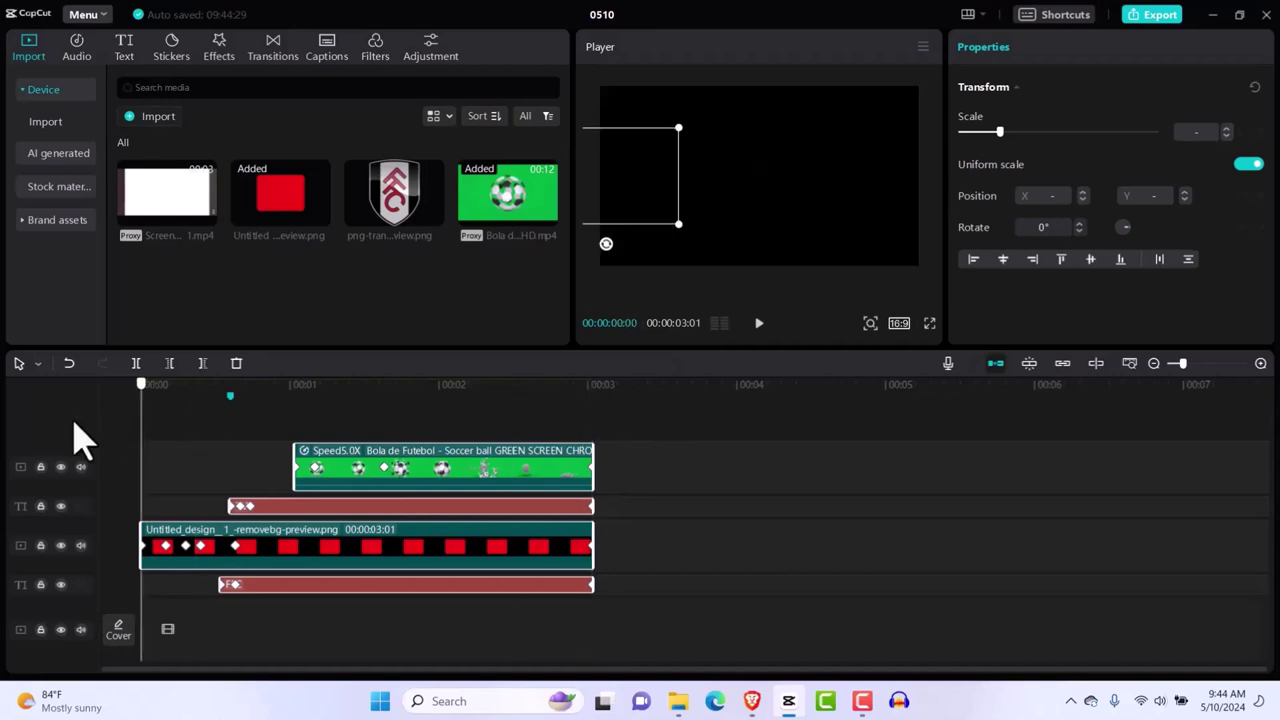
pyautogui.click(152, 443)
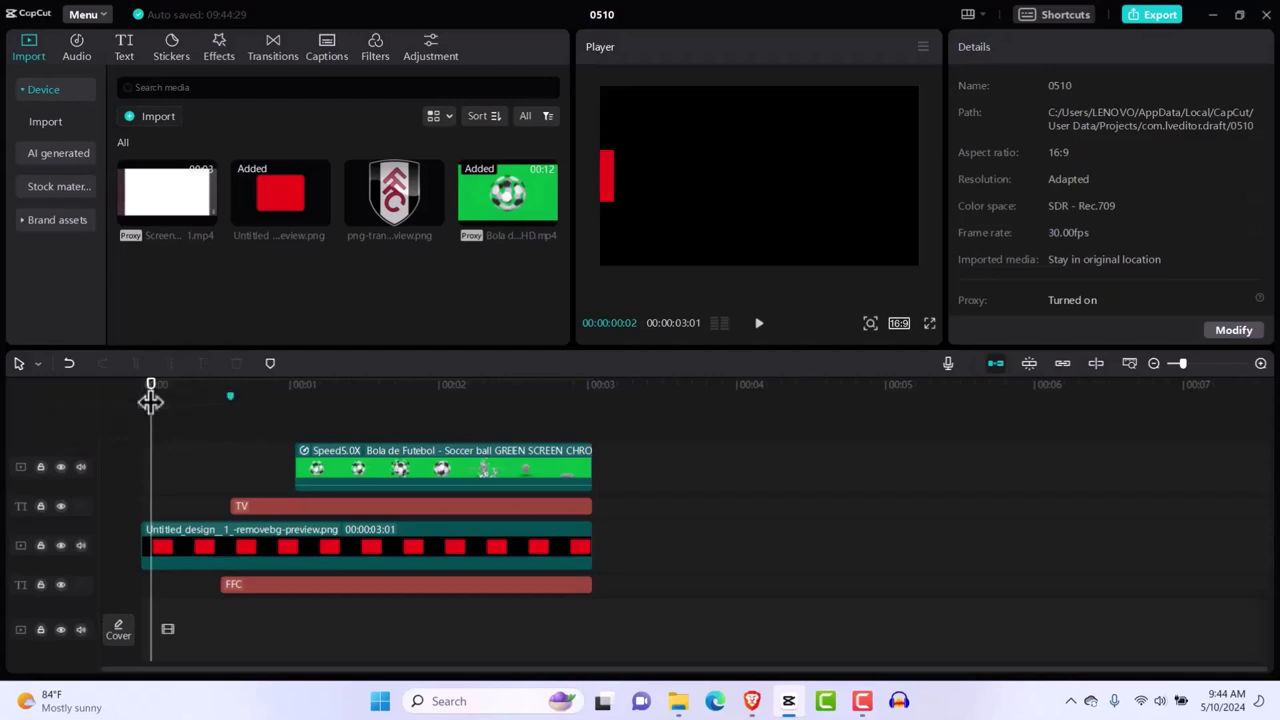
pyautogui.moveTo(151, 400); pyautogui.dragTo(120, 405)
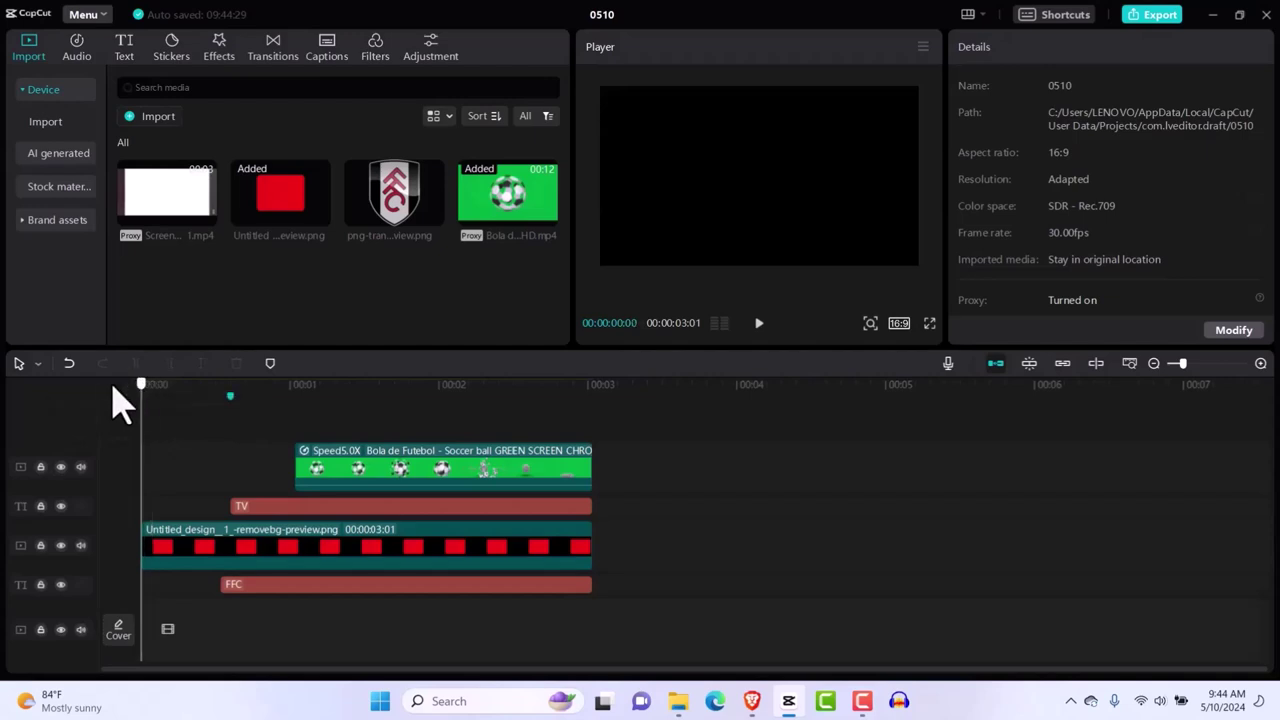
pyautogui.click(758, 323)
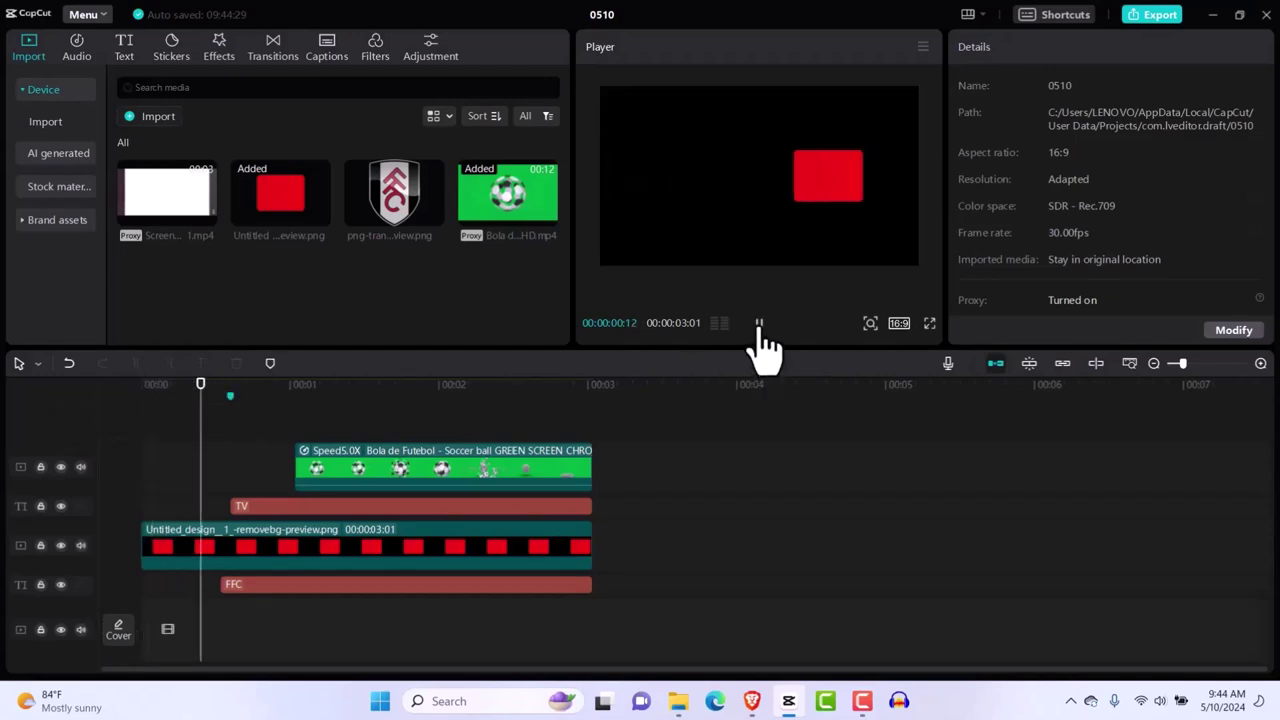